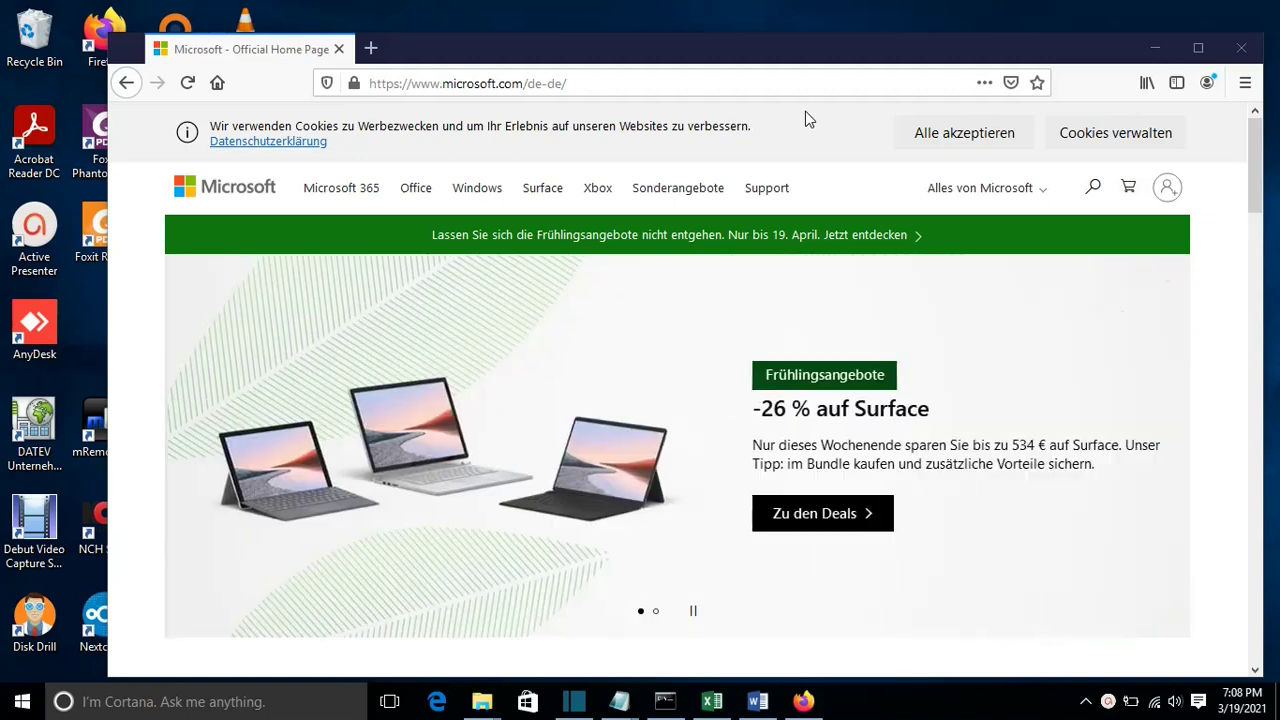
Select the microsoft.com/de-de address in Firefox, then maximize and restore the browser window
click(734, 83)
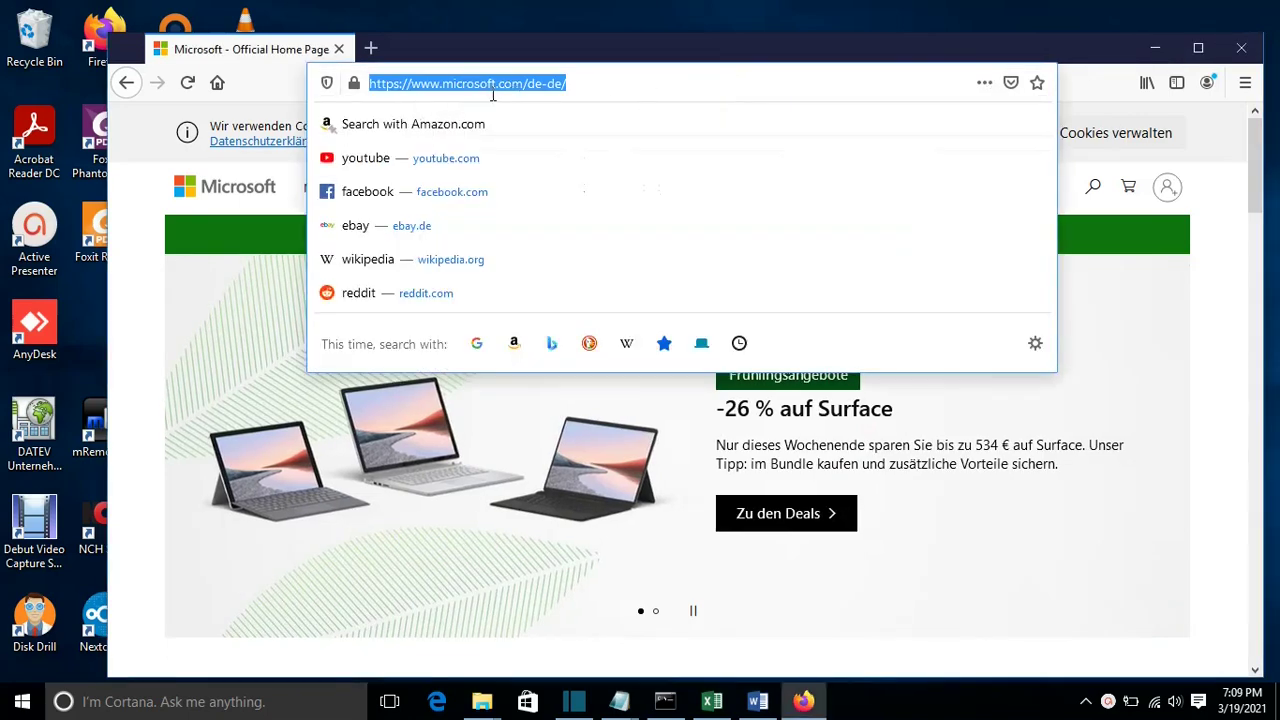
click(1198, 52)
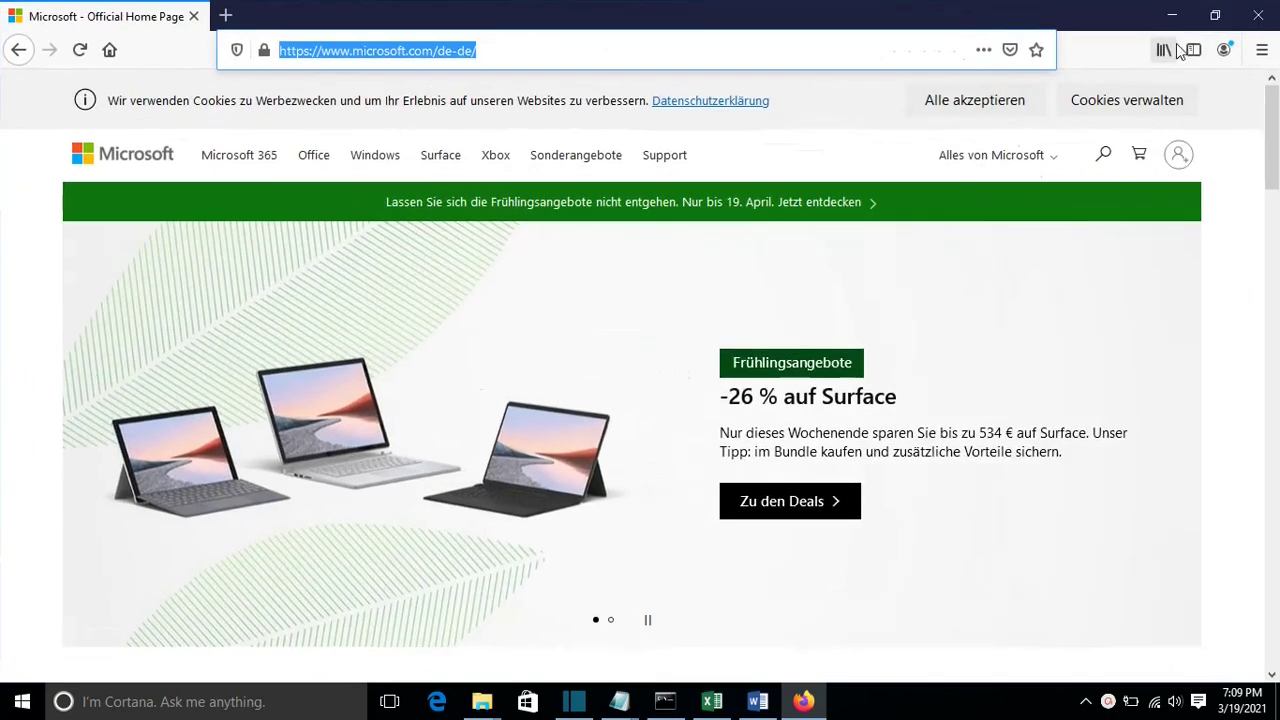
click(1216, 15)
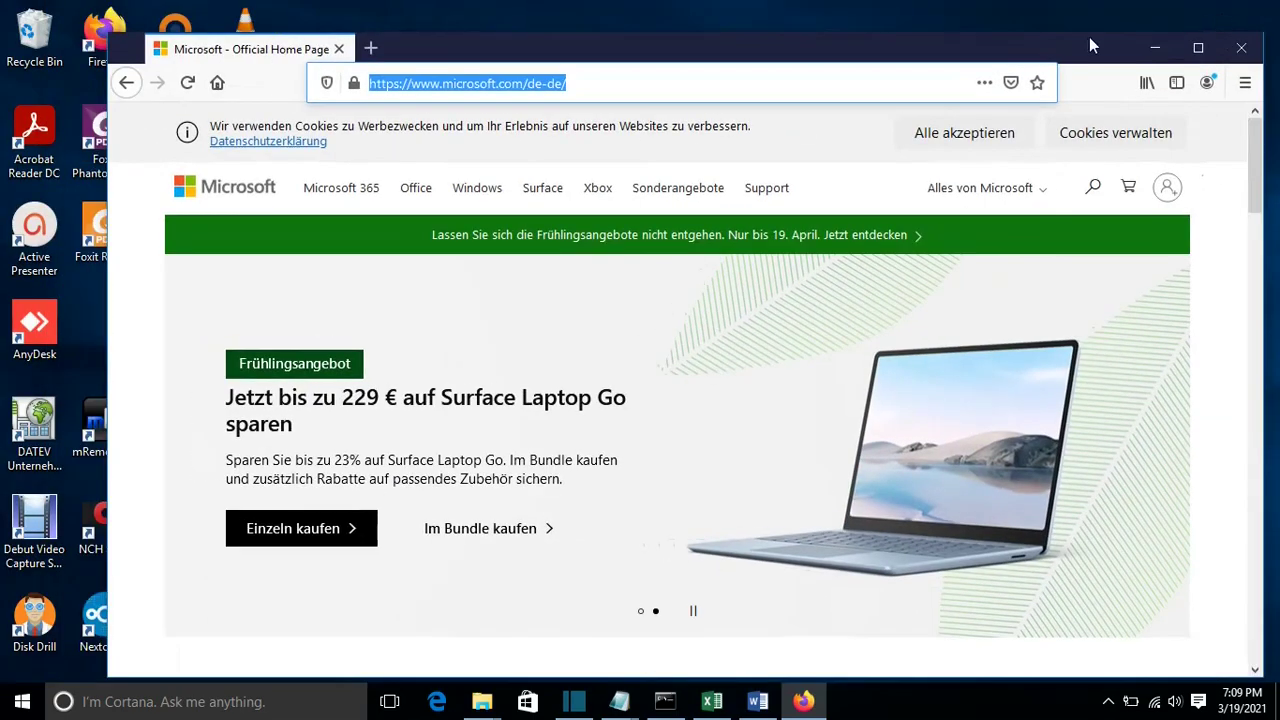
Narrow Firefox and drag the Microsoft page's address-bar link onto the desktop as a shortcut
drag(112, 192, 597, 169)
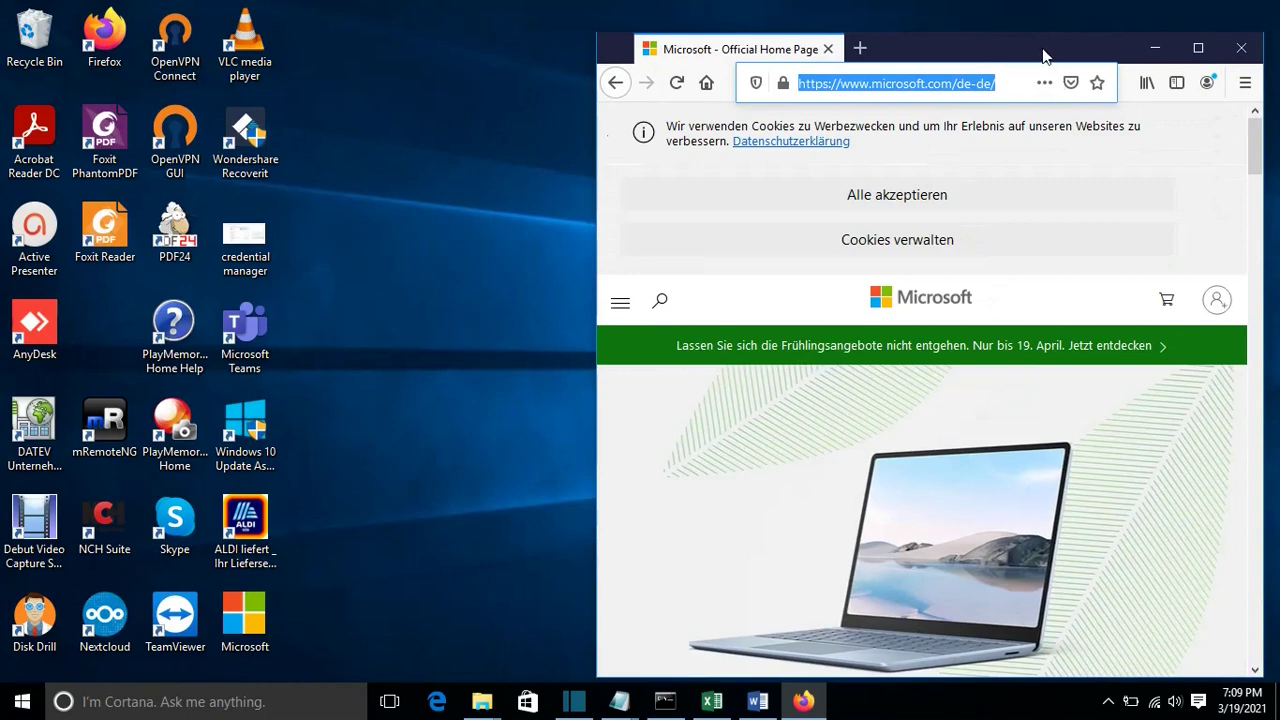
drag(963, 50, 960, 34)
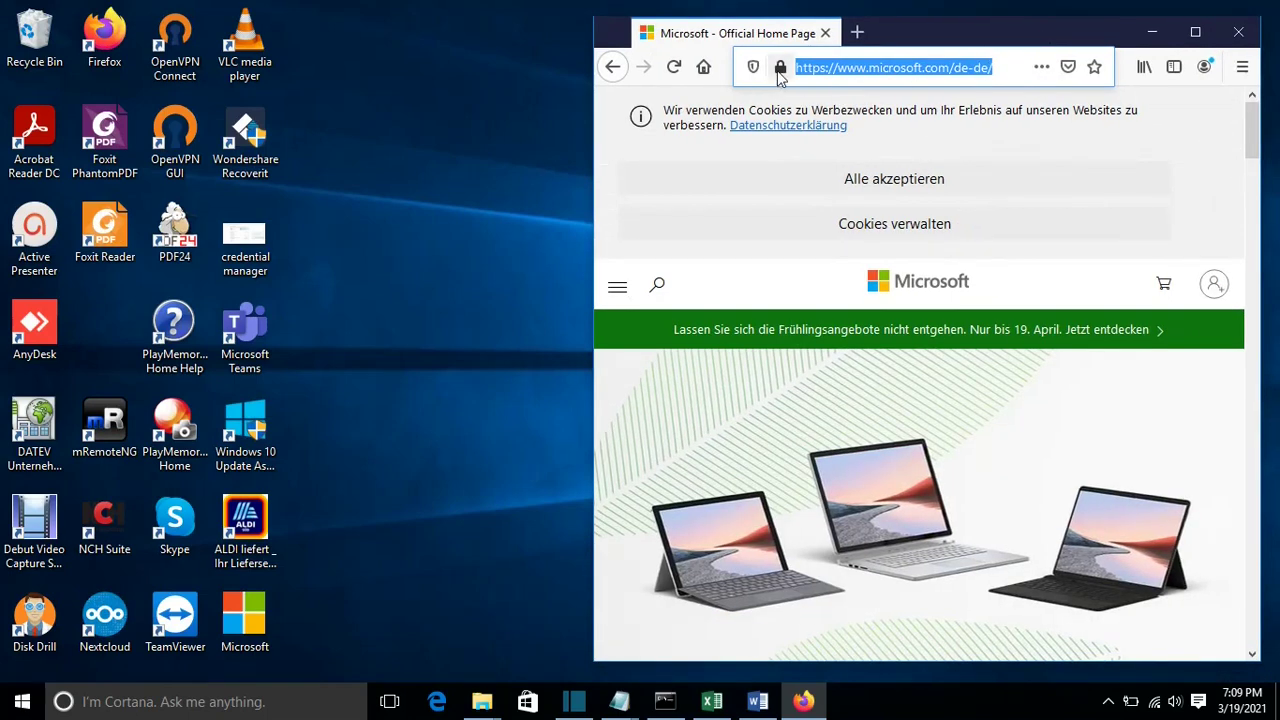
mouse_move(780, 77)
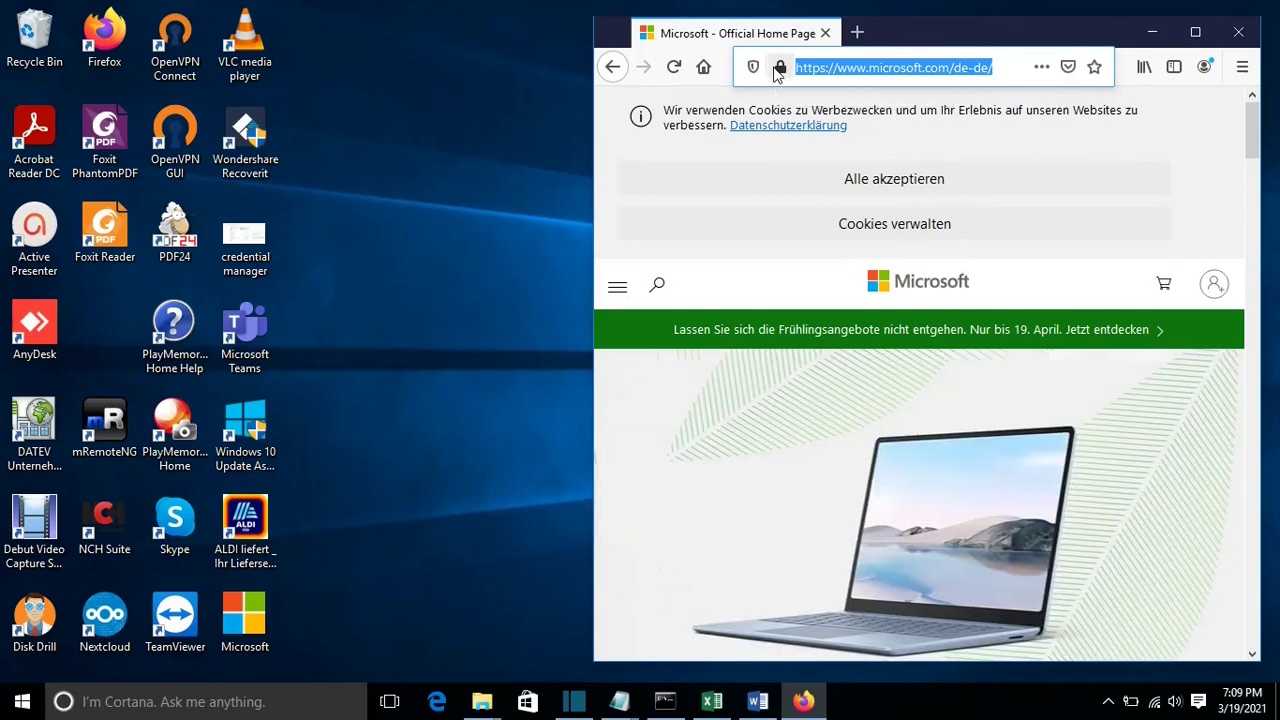
drag(778, 74, 359, 261)
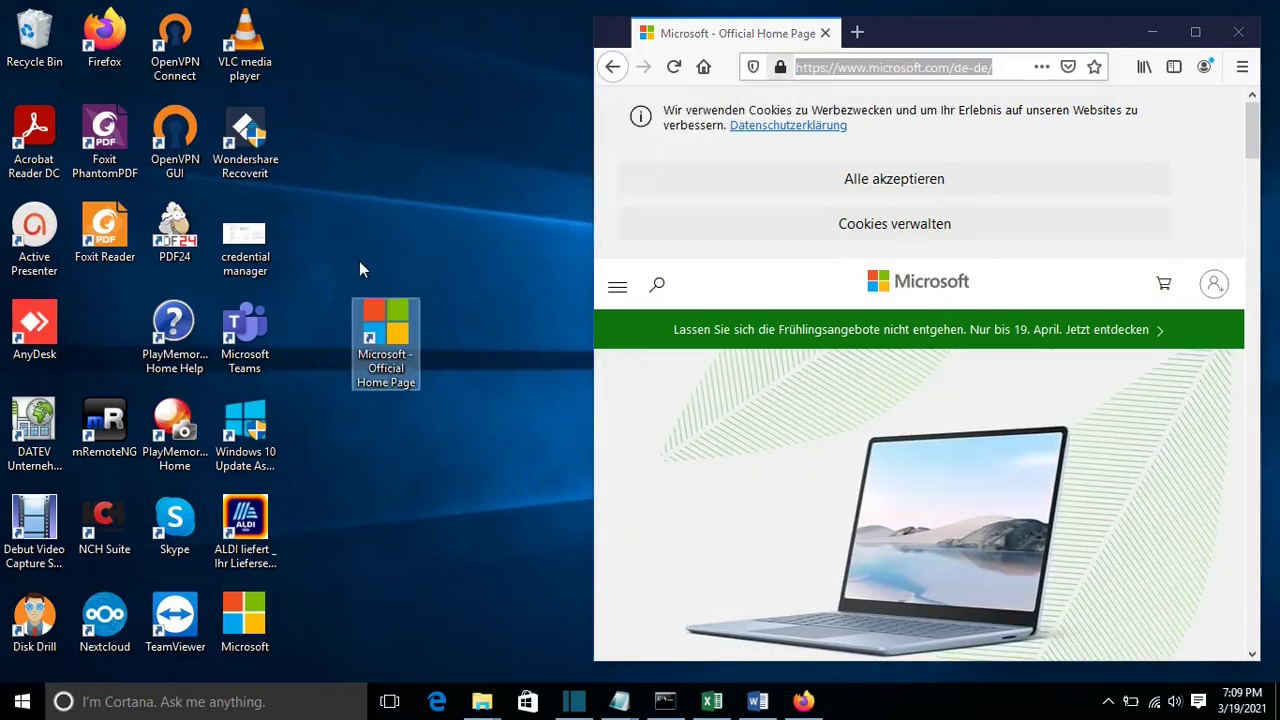
Test the new 'Microsoft - Official Home Page' shortcut, close the browser, and relaunch it
click(1163, 30)
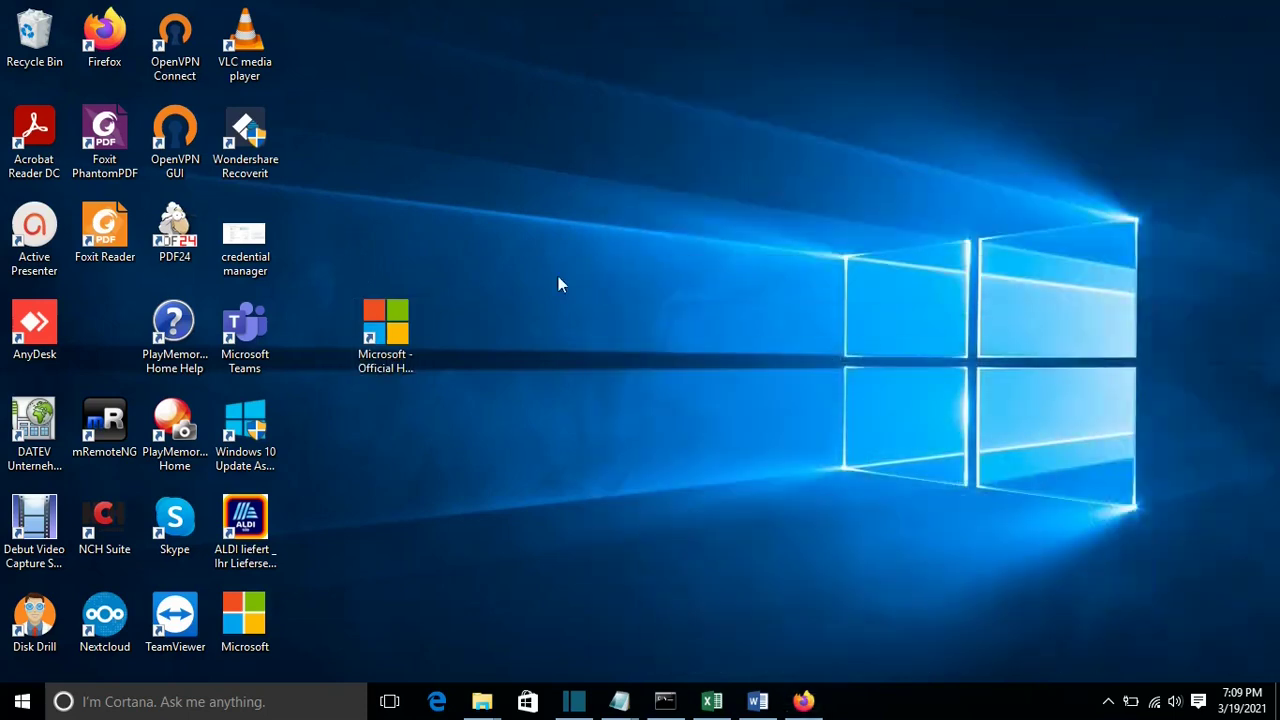
click(410, 348)
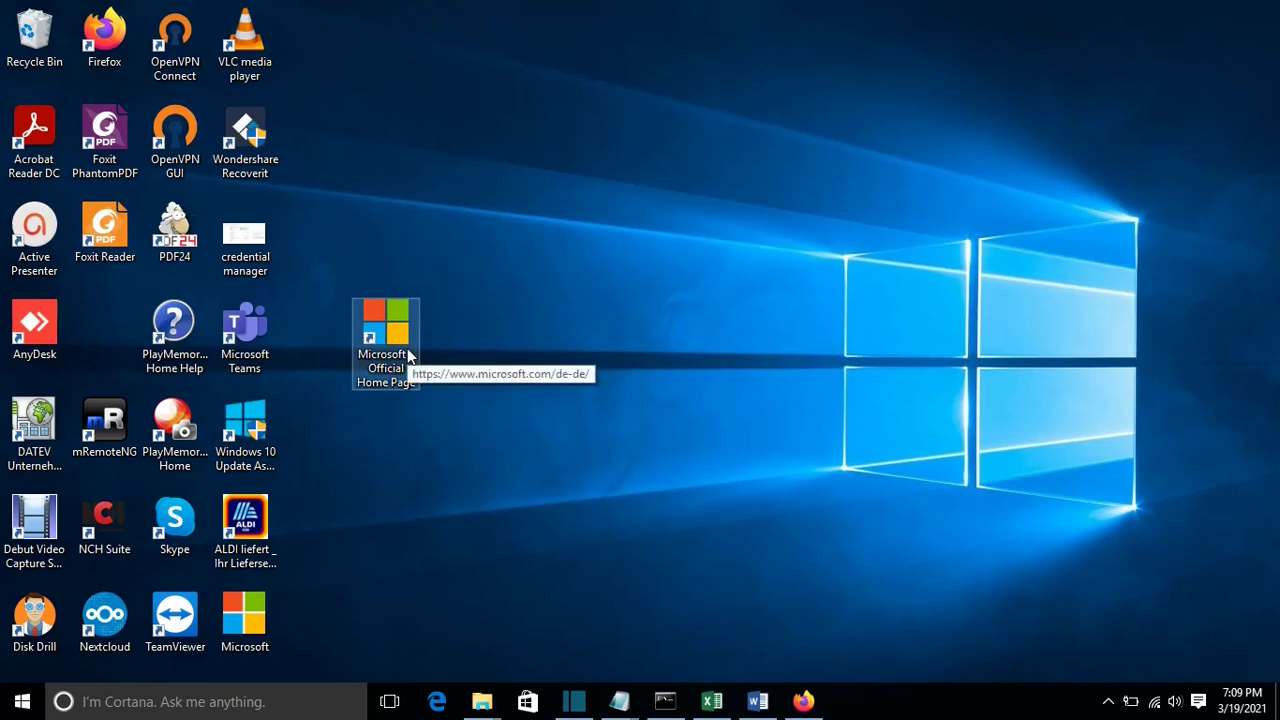
double_click(407, 348)
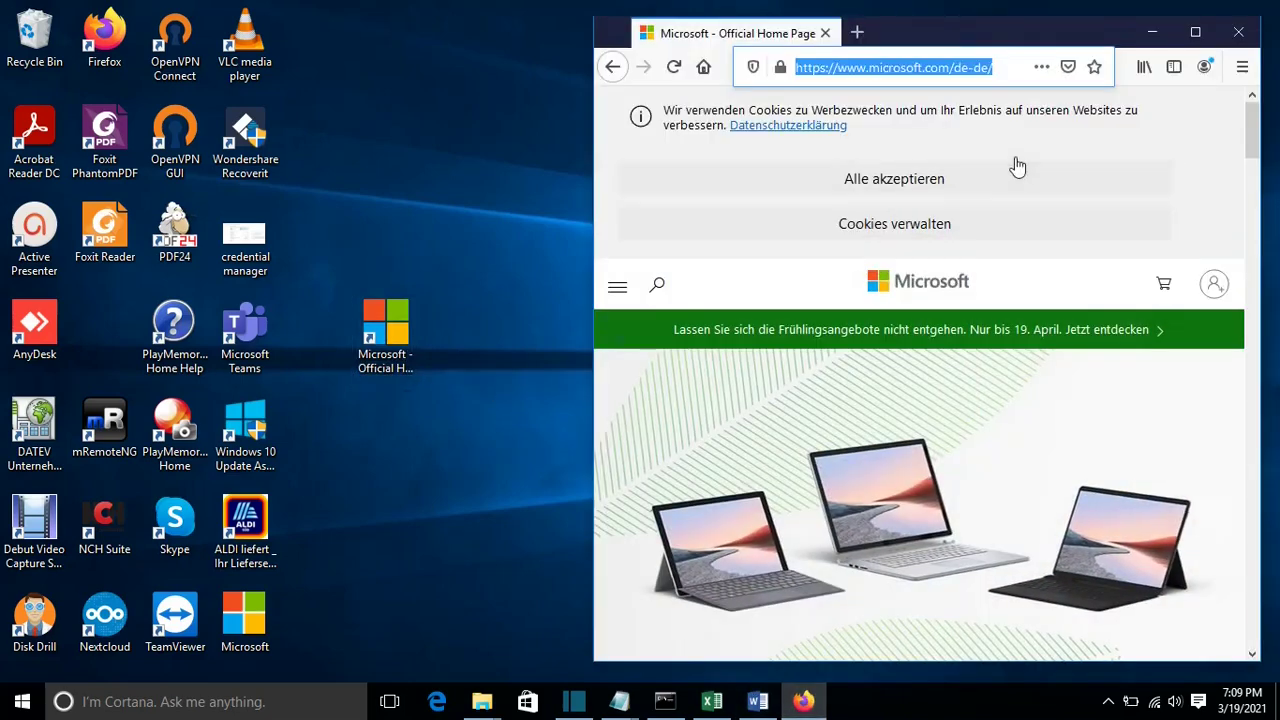
click(1241, 33)
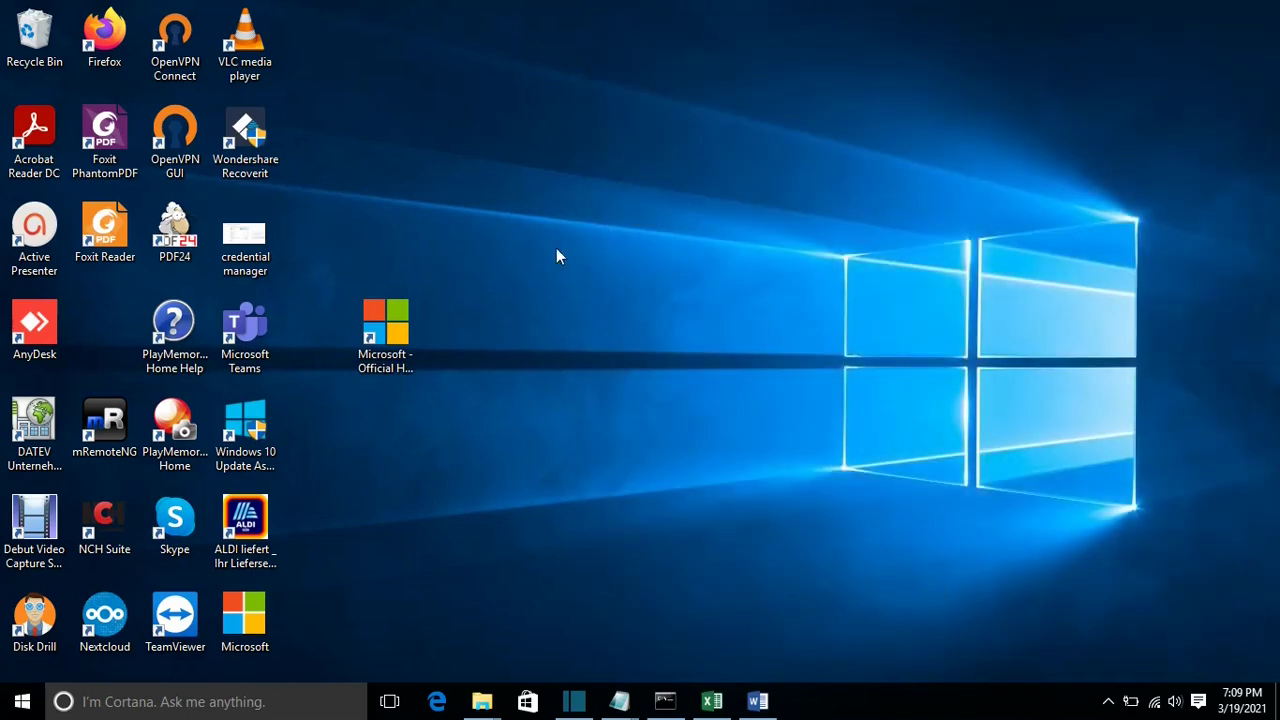
double_click(385, 328)
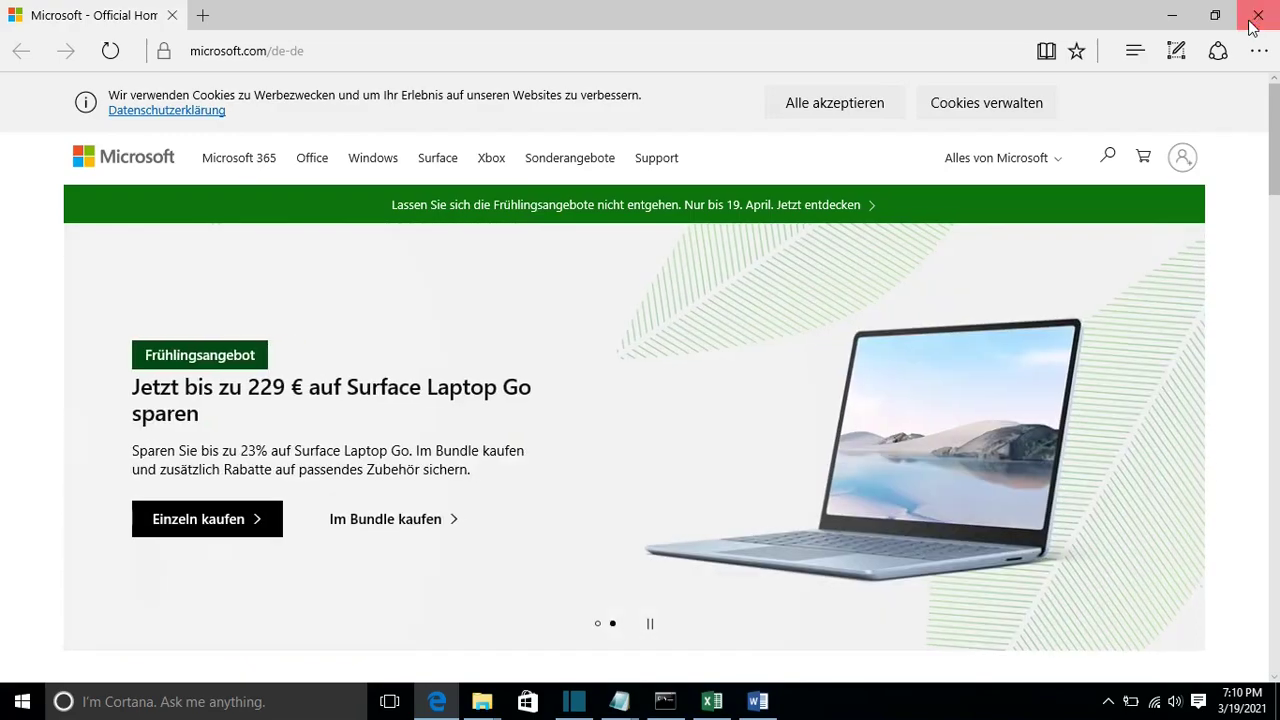
Close the Edge window showing the Microsoft page and bring up the Start menu
click(1256, 28)
click(40, 703)
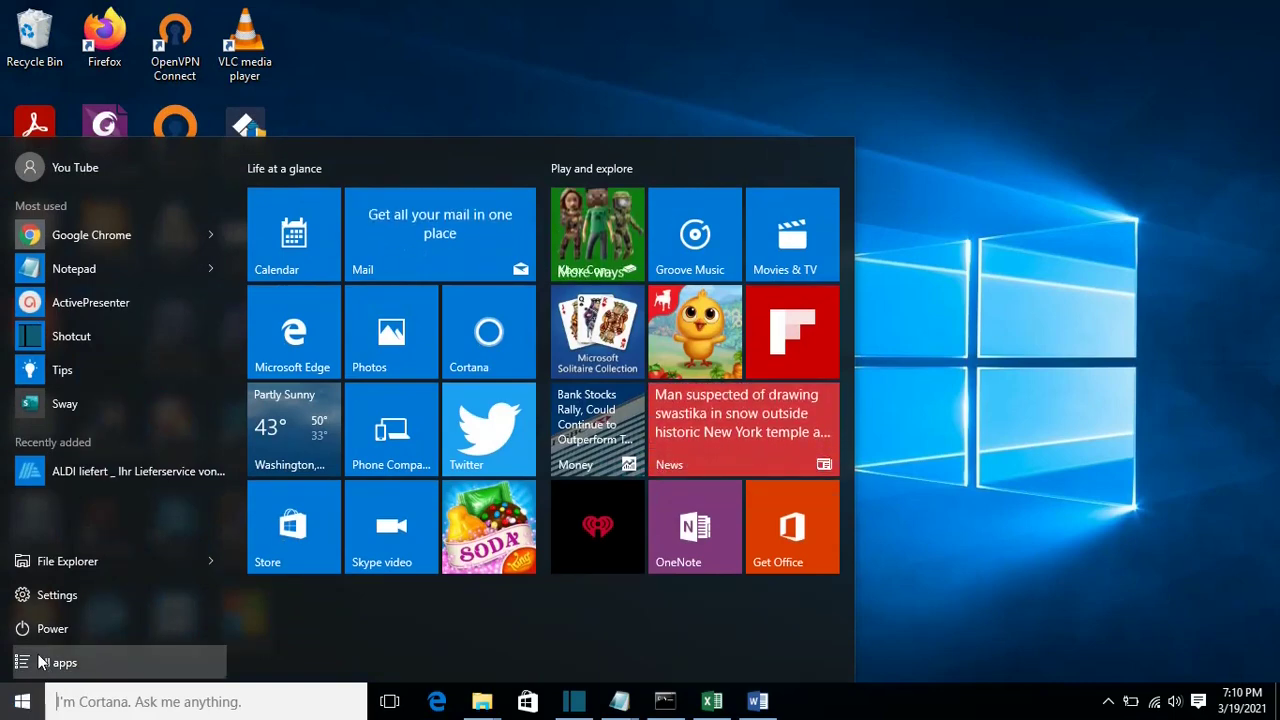
Find Google Chrome in All apps and open its file location via More
click(45, 664)
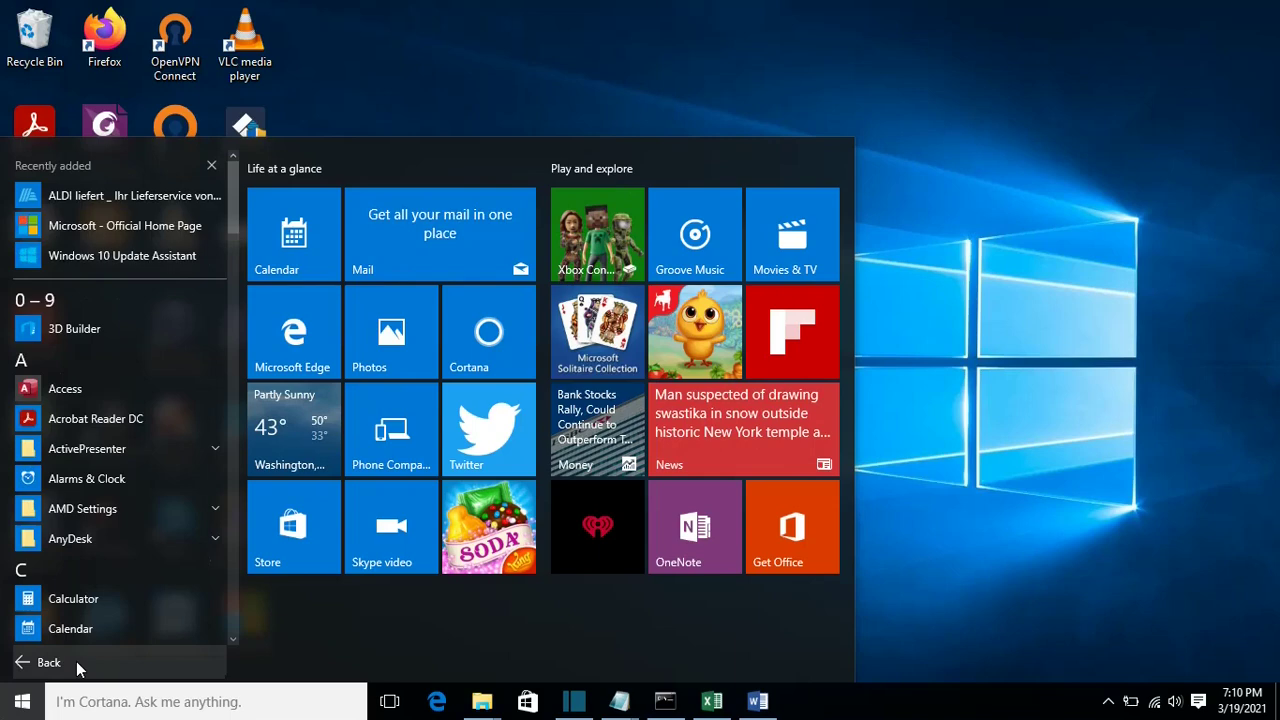
scroll(138, 342, down, 5)
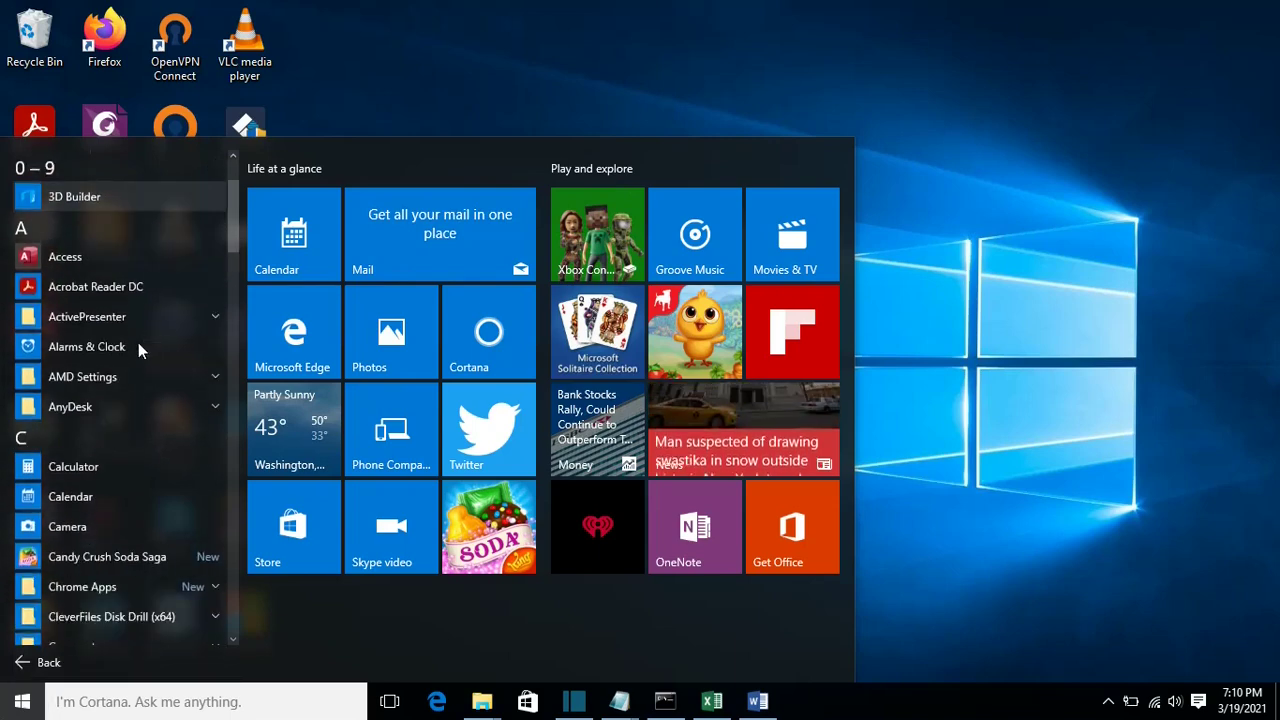
scroll(138, 342, down, 6)
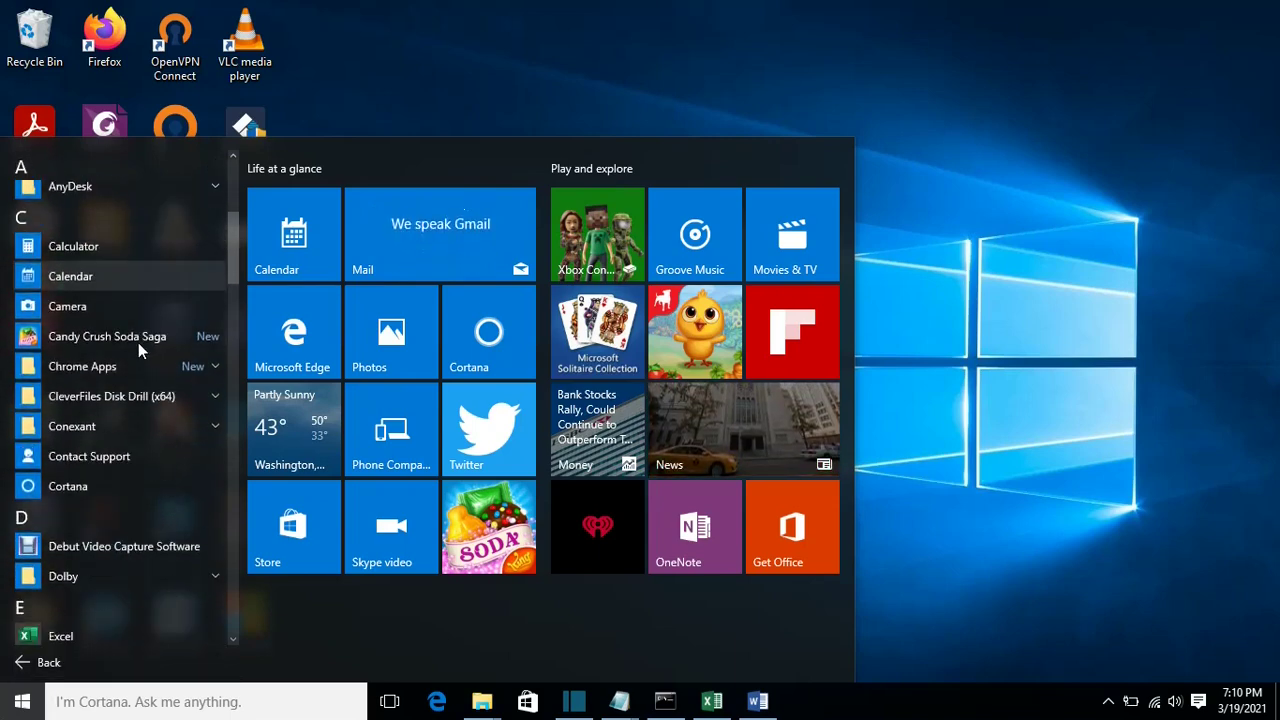
scroll(138, 342, down, 3)
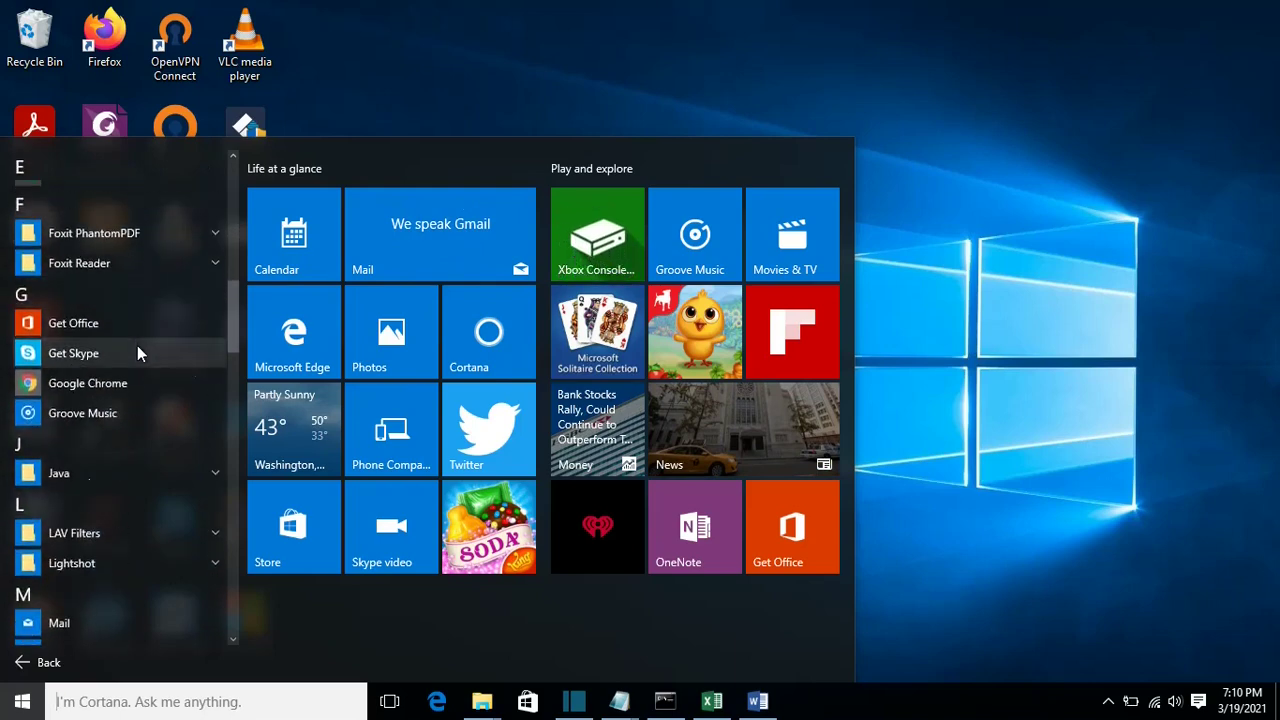
right_click(84, 382)
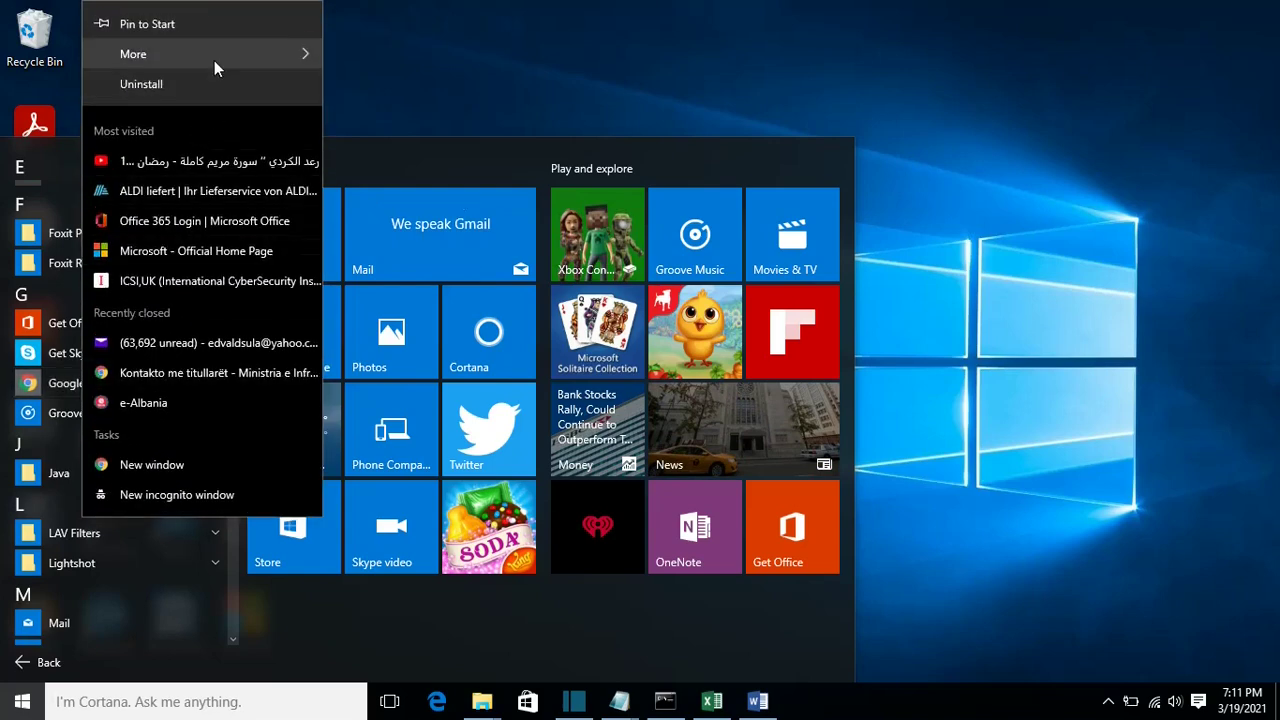
mouse_move(214, 58)
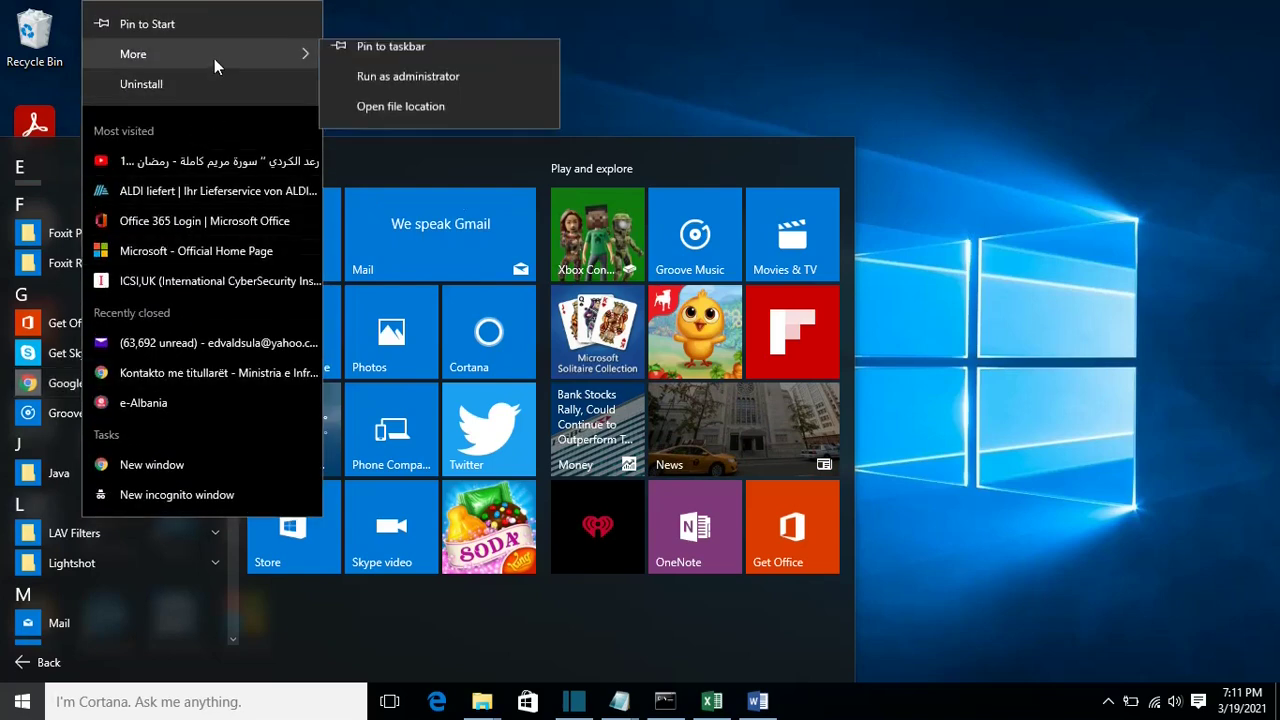
click(385, 125)
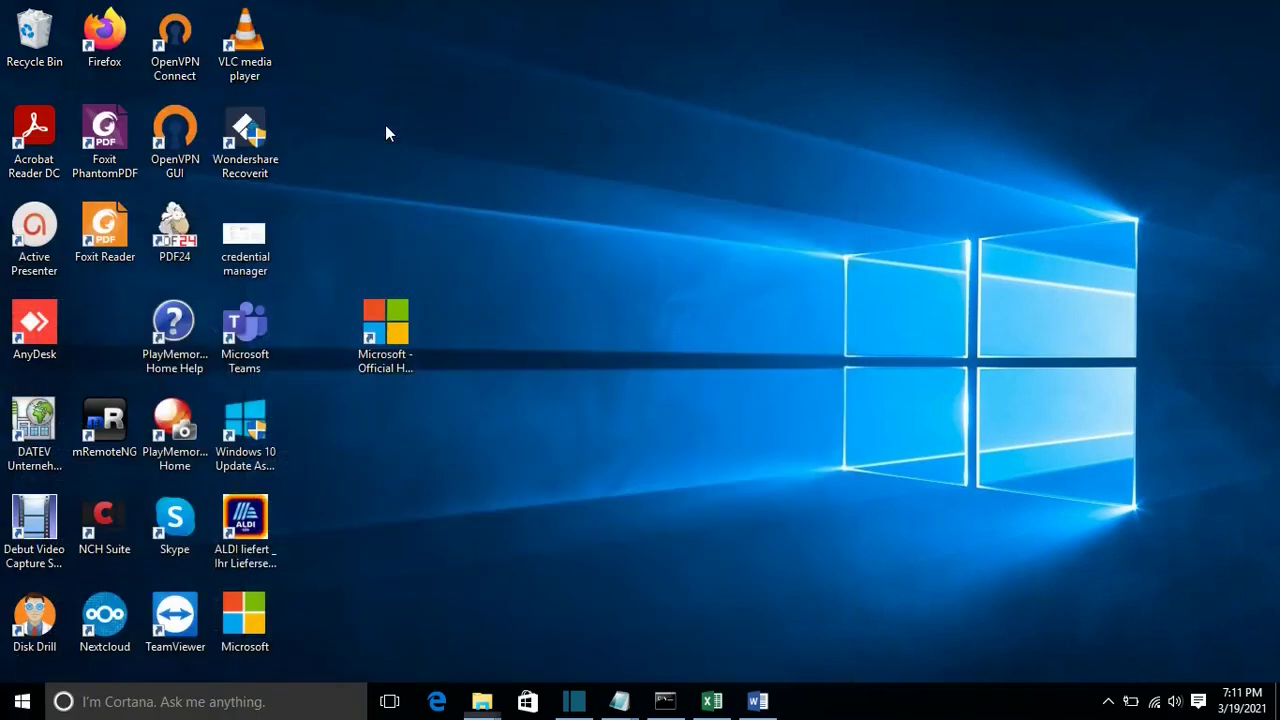
Send Google Chrome from the Start Menu Programs folder to the desktop as a shortcut
click(1116, 111)
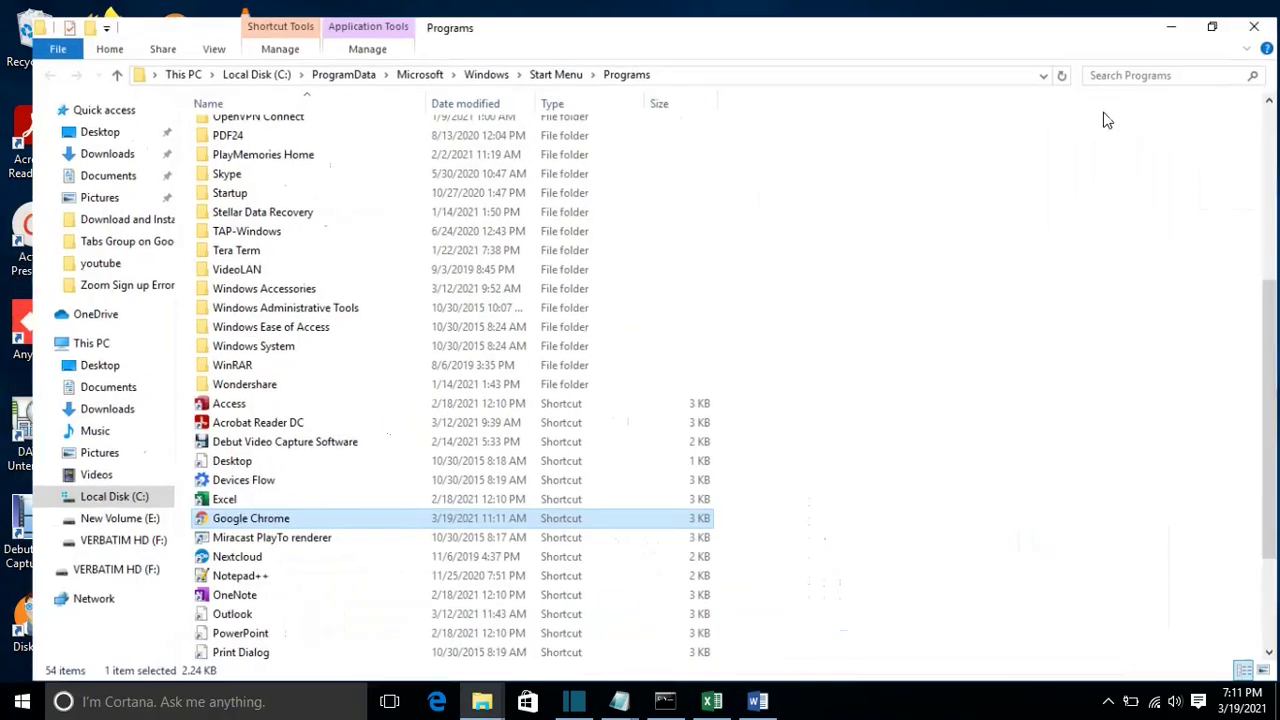
right_click(252, 523)
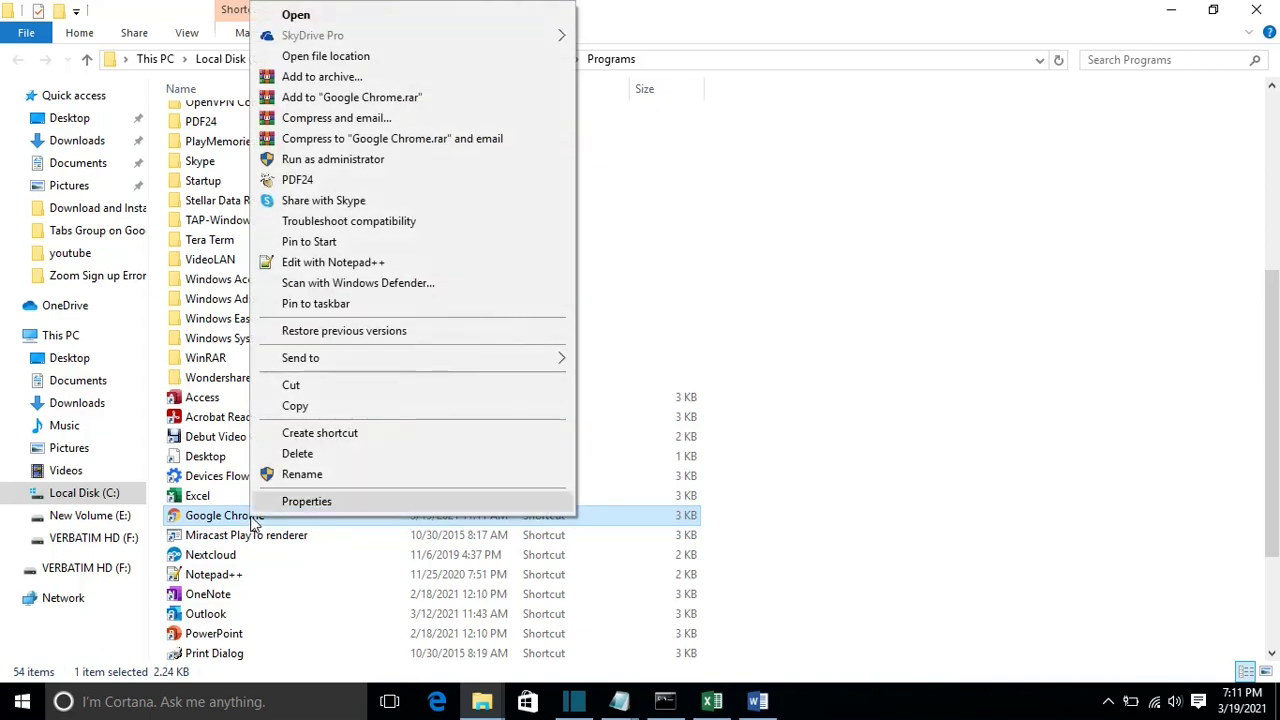
mouse_move(355, 370)
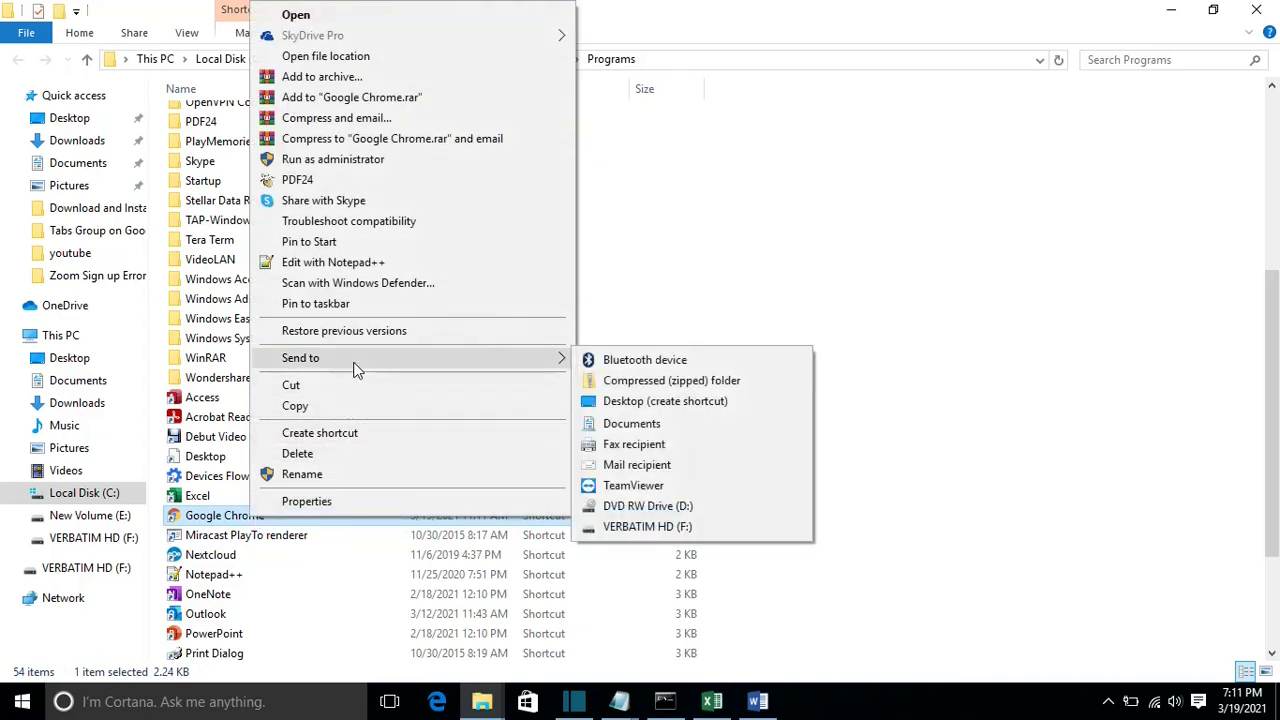
click(563, 368)
mouse_move(563, 368)
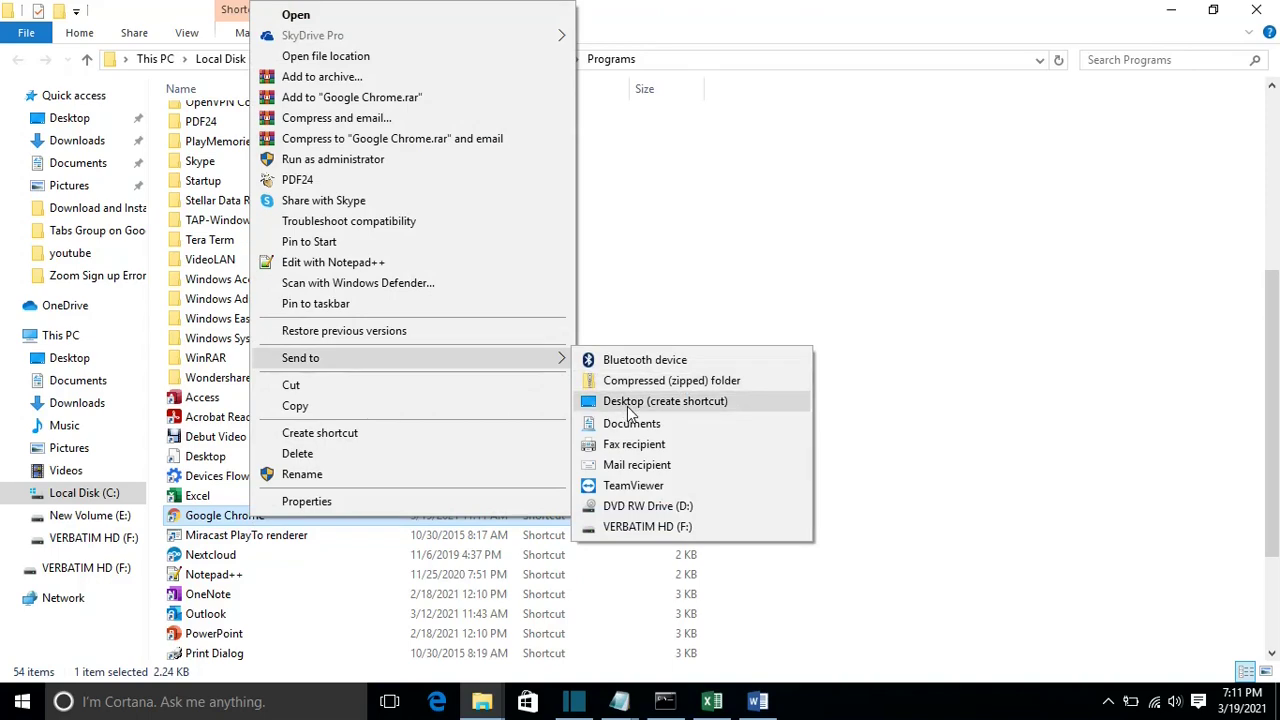
click(628, 405)
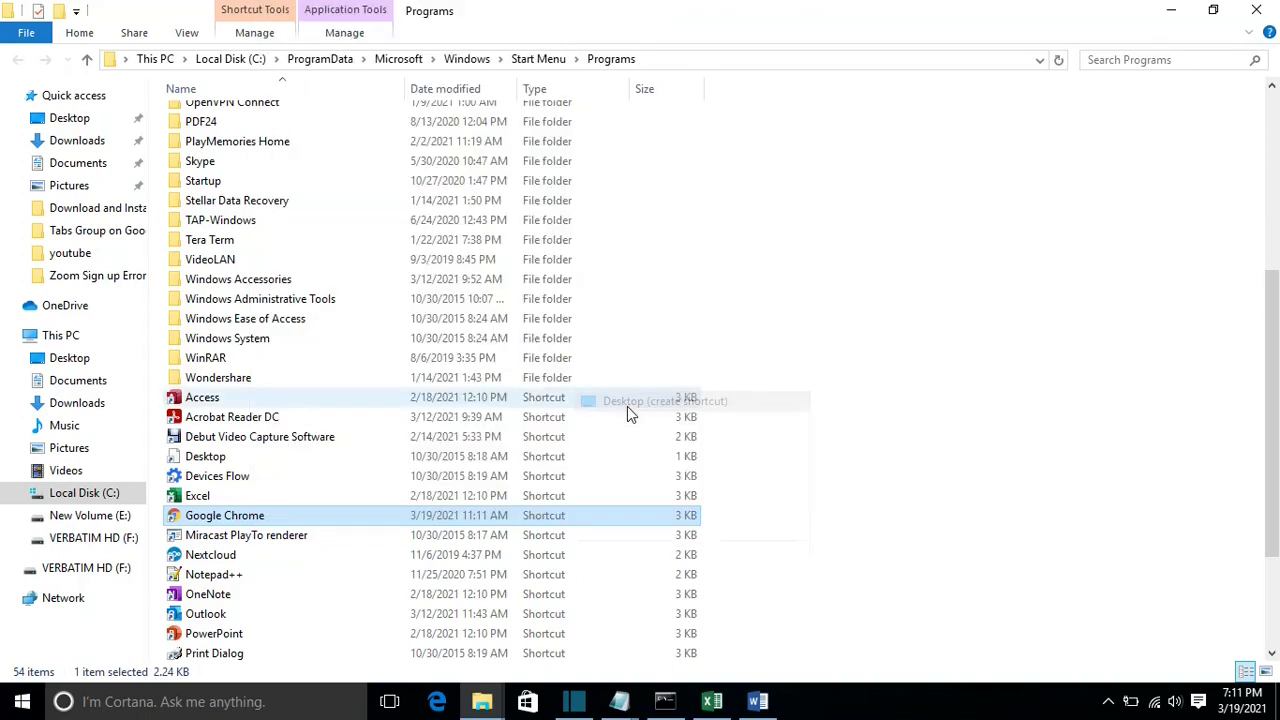
click(1171, 10)
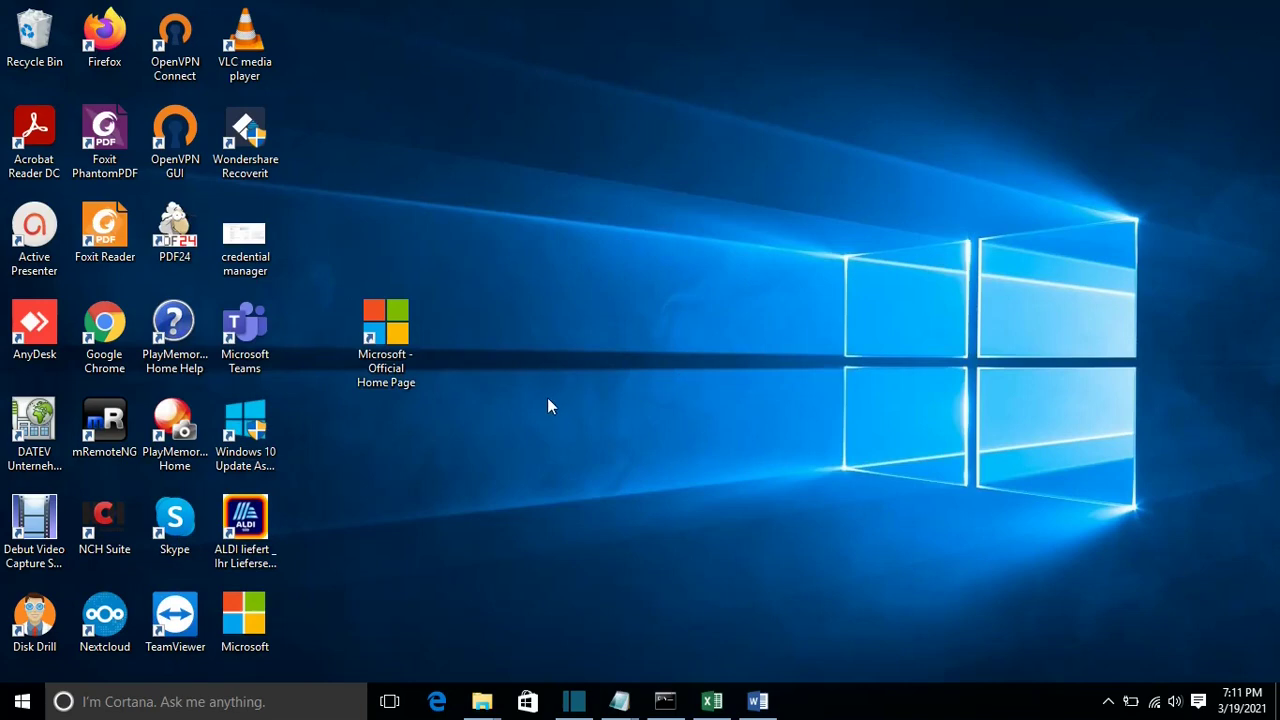
Open the Google Chrome shortcut's Properties and put the cursor at the start of its chrome.exe target
click(104, 330)
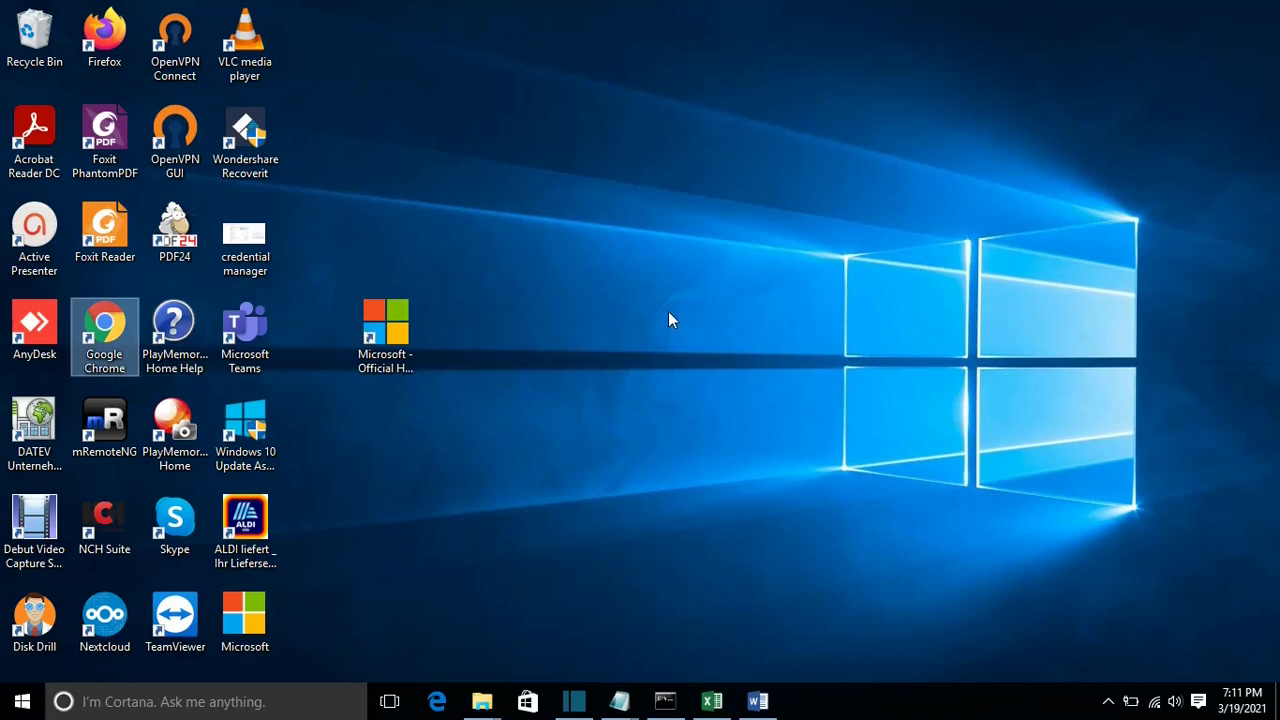
right_click(108, 356)
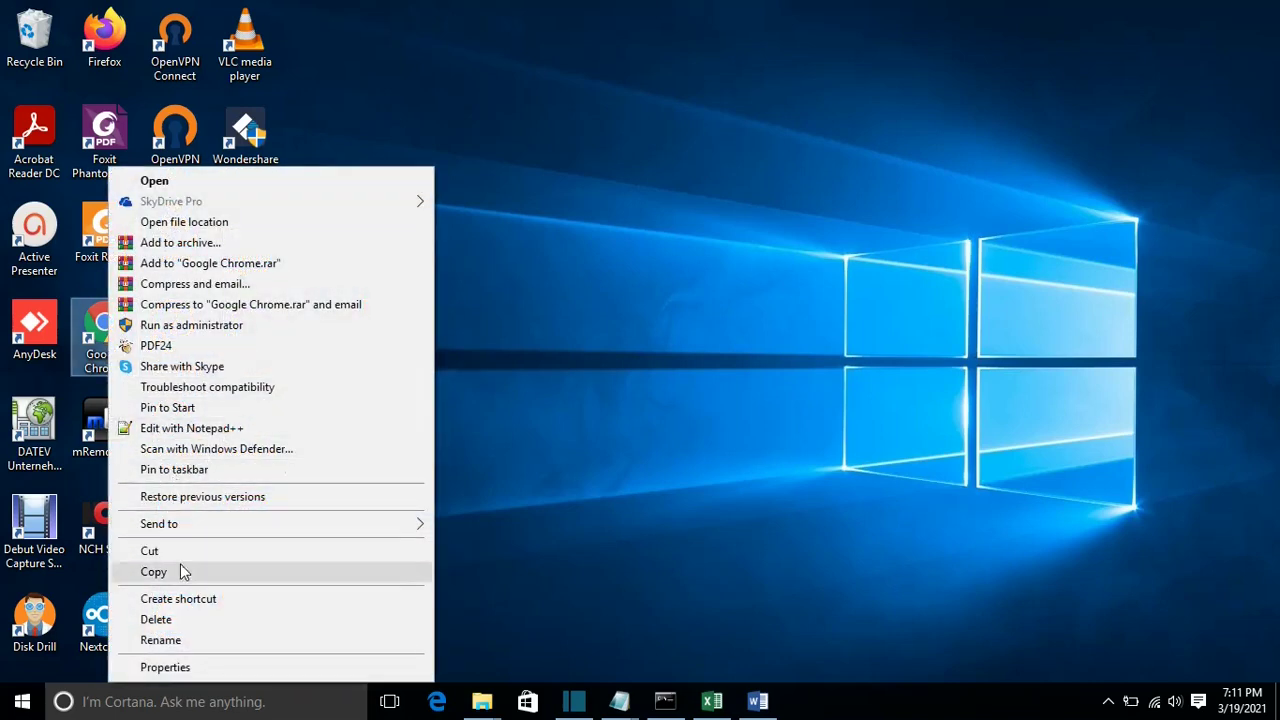
click(170, 667)
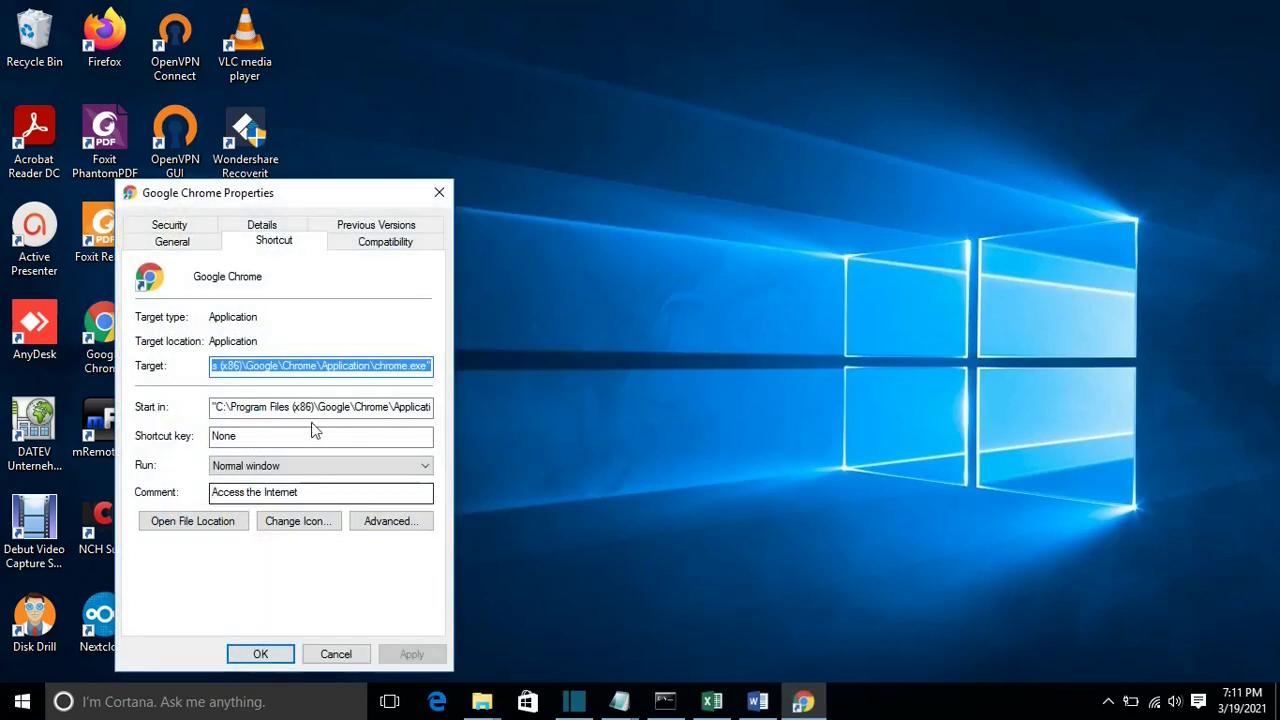
click(221, 366)
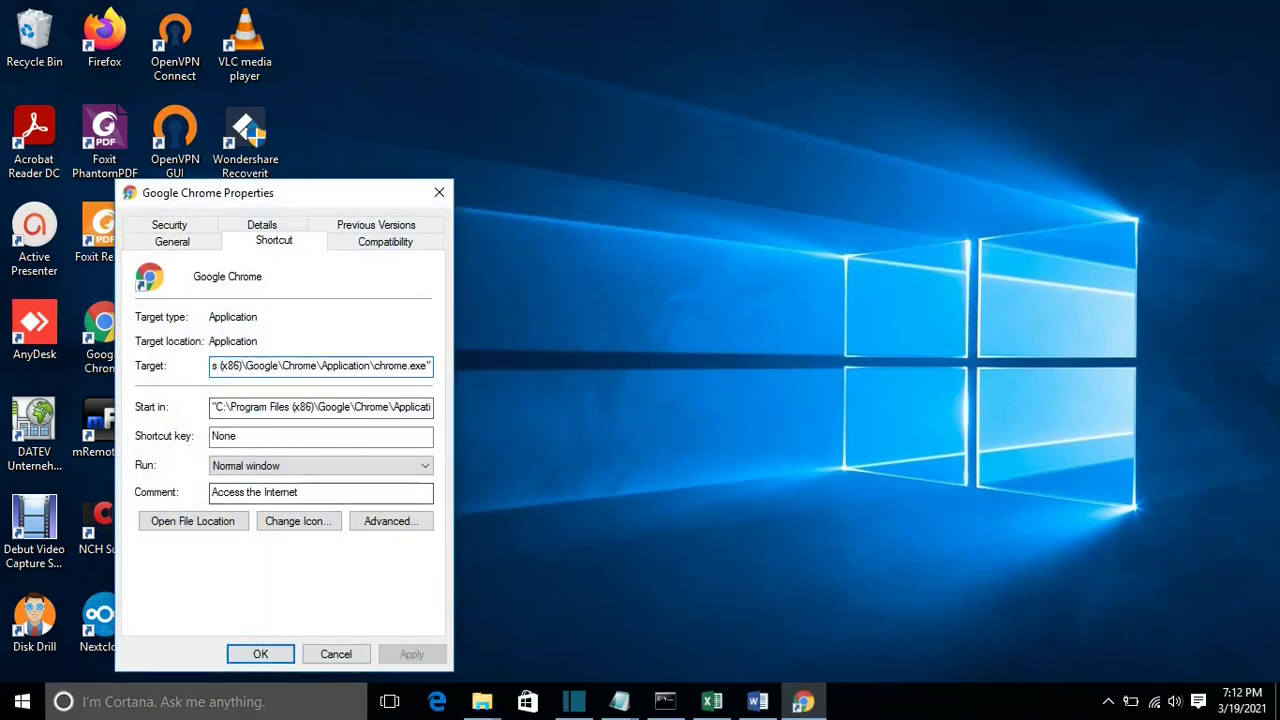
key(Left)
key(Left)
key(Left)
key(Left)
key(Left)
key(Left)
key(Left)
key(Home)
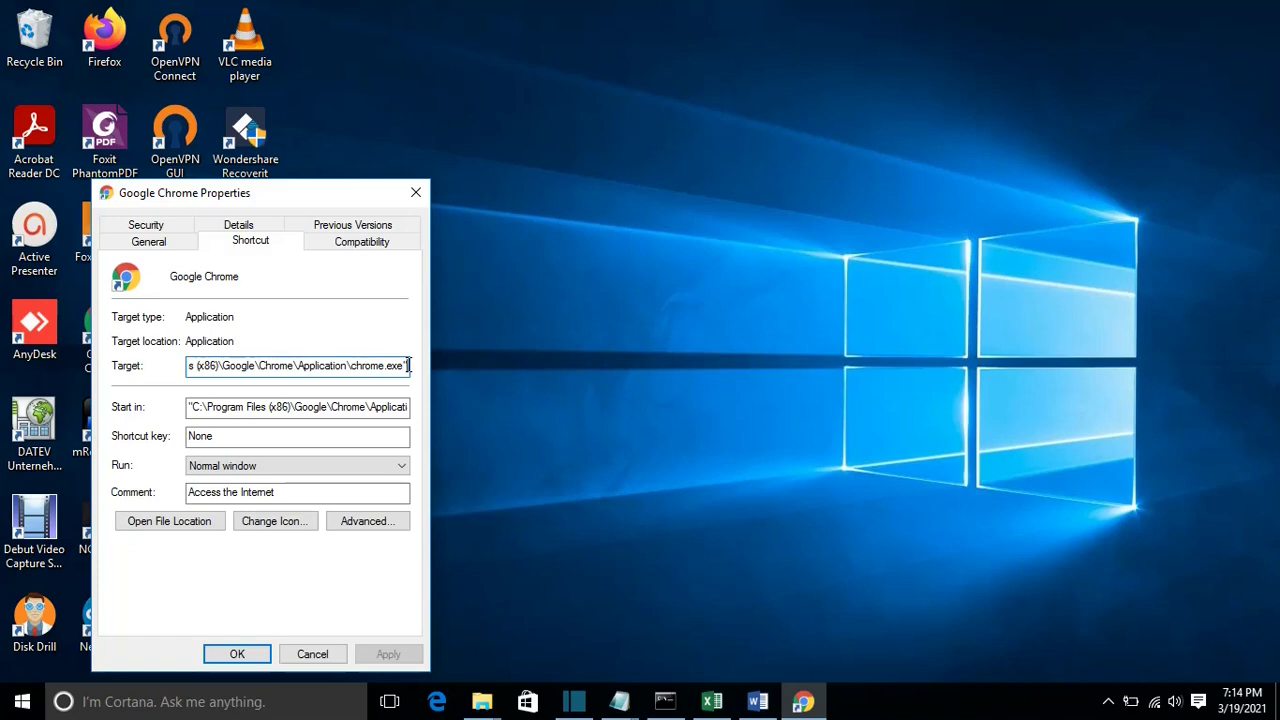
double_click(121, 53)
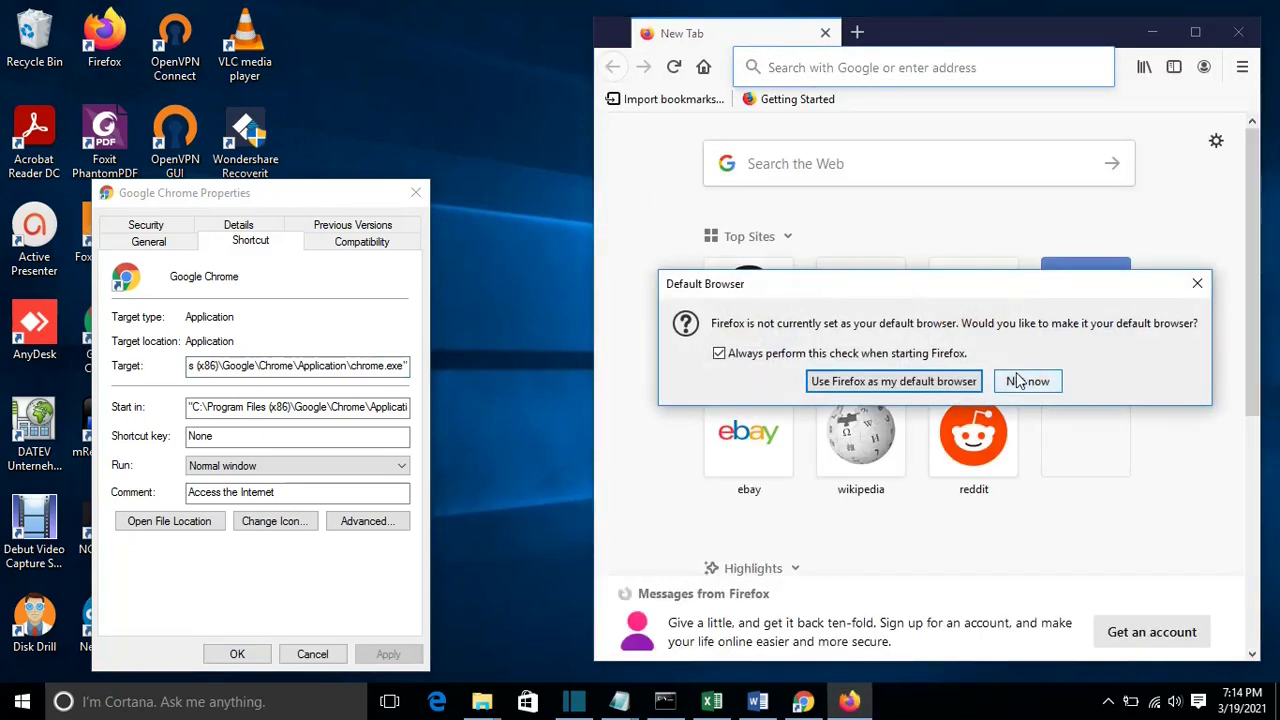
click(1022, 381)
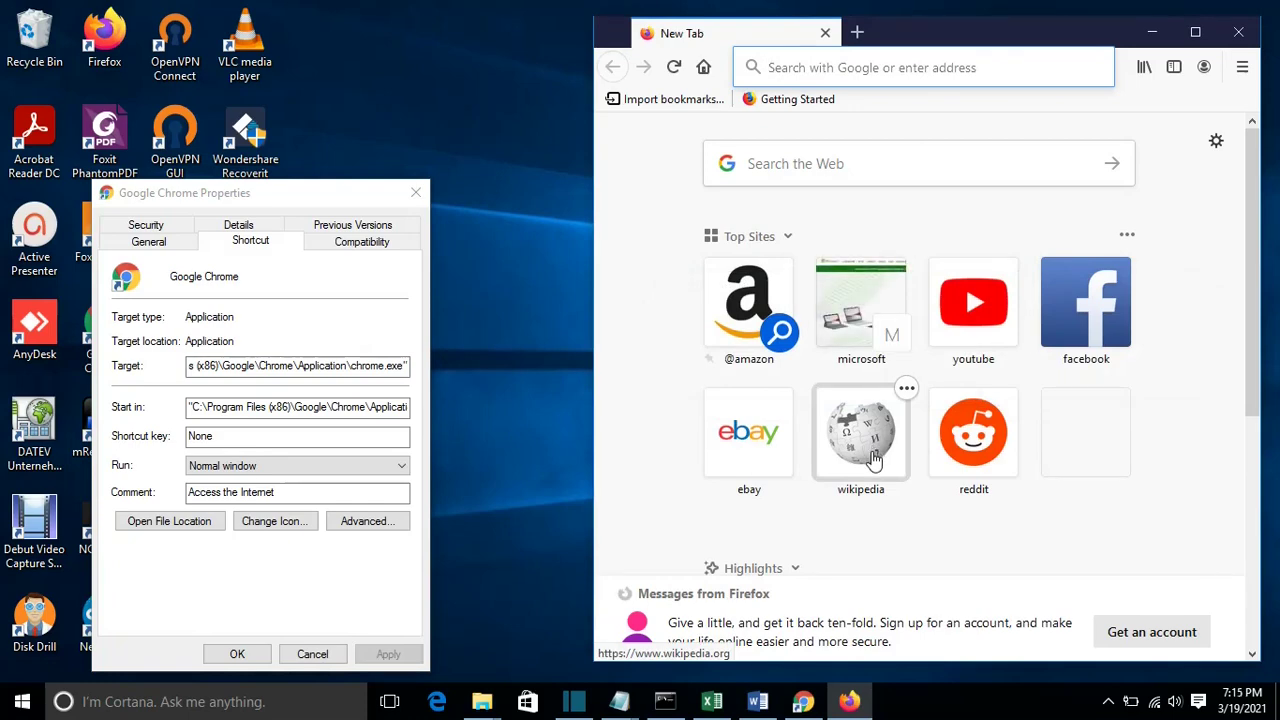
click(874, 459)
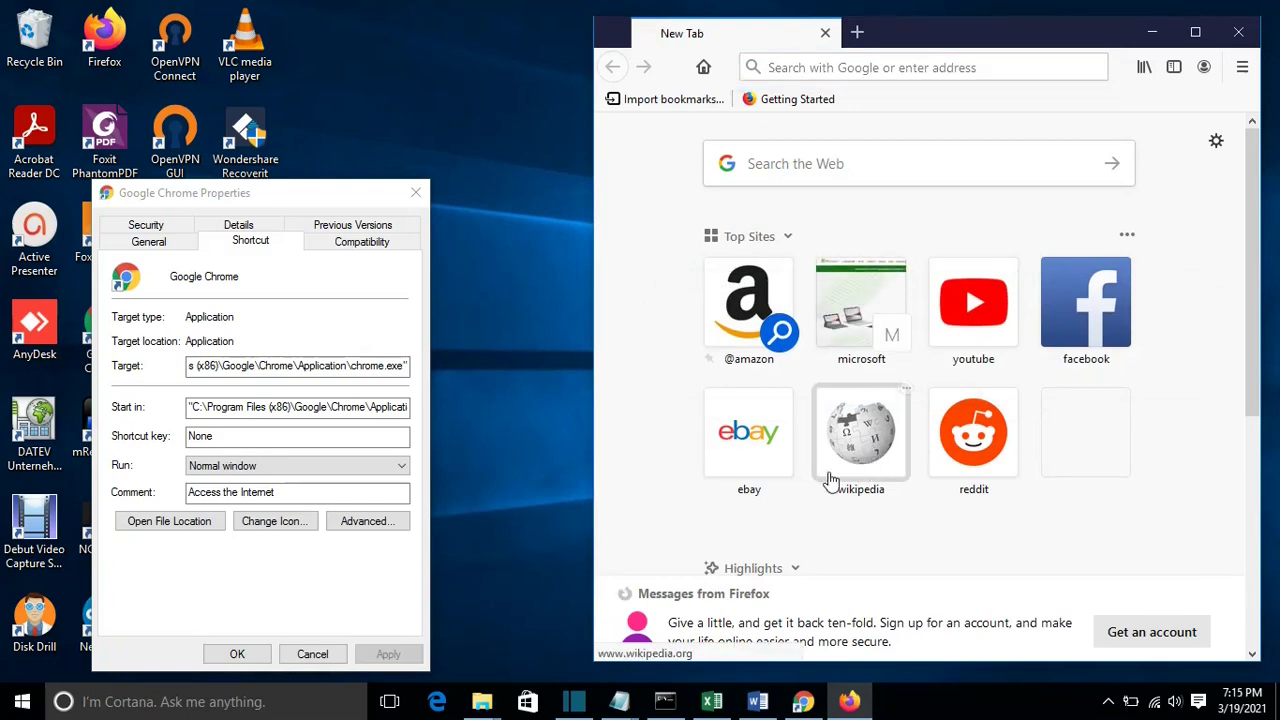
click(982, 72)
key(ctrl+c)
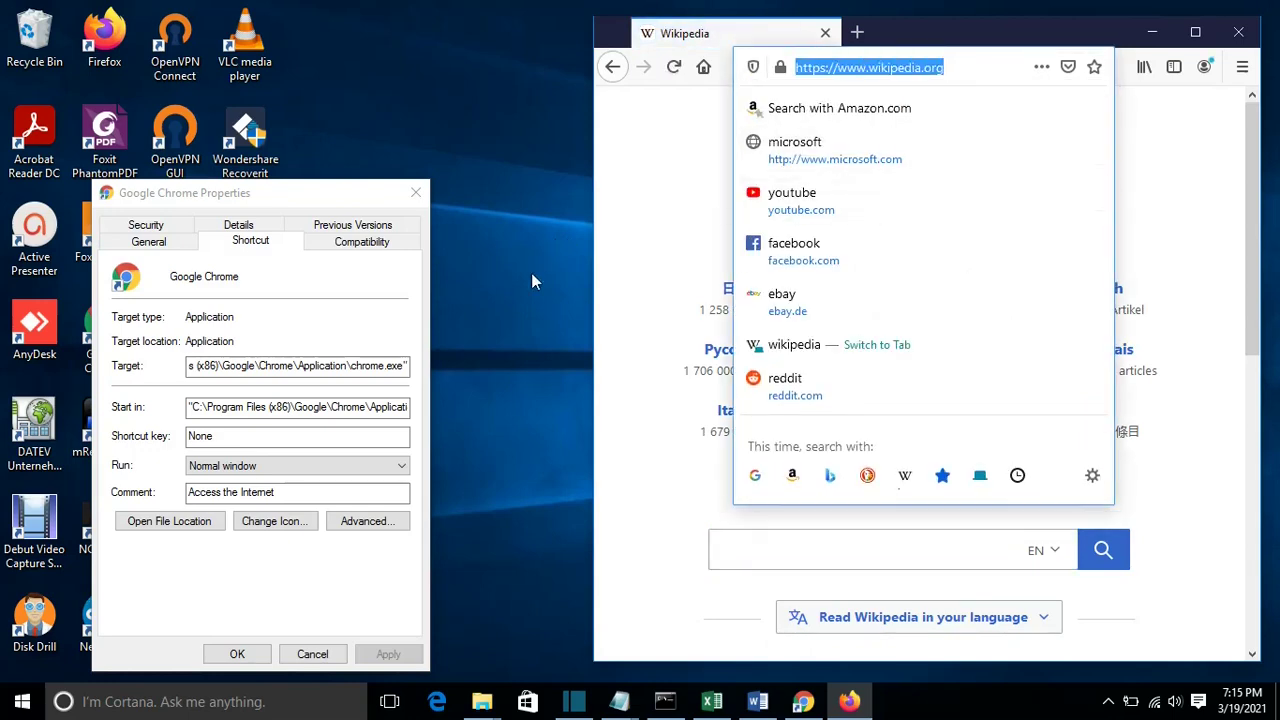
Paste the Wikipedia address after chrome.exe in the shortcut's Target and save it
click(416, 378)
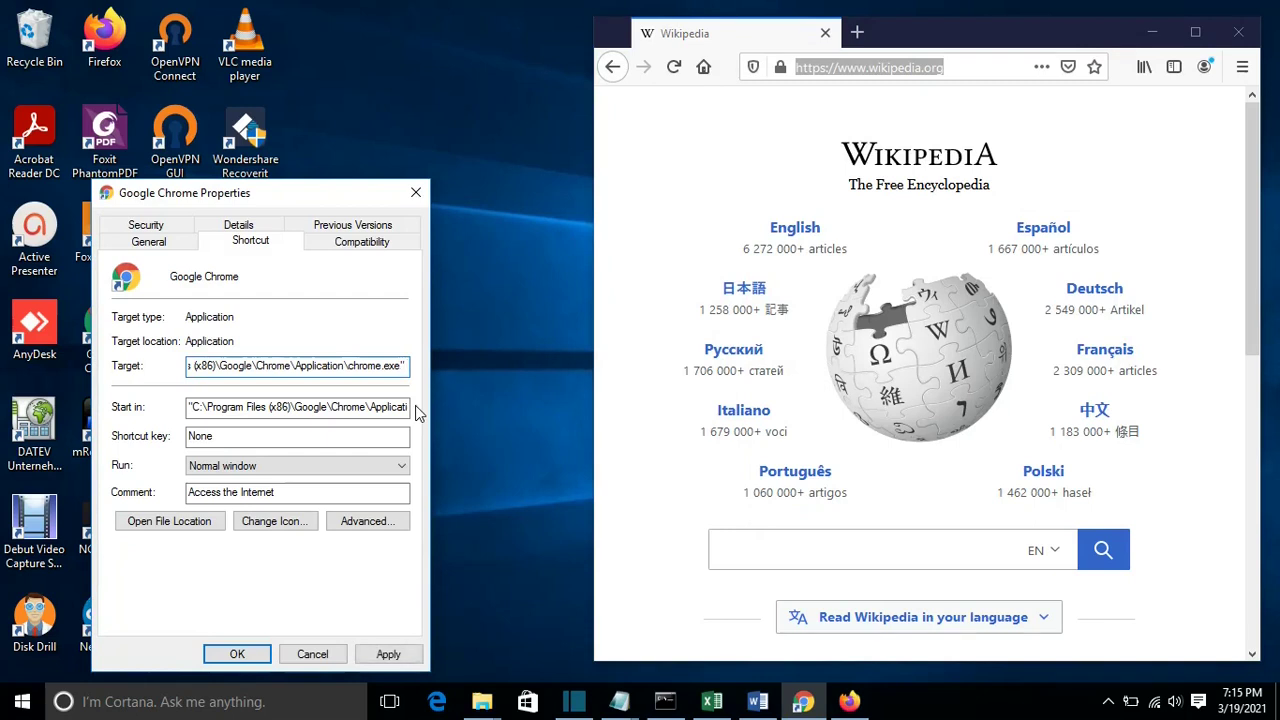
key(ctrl+v)
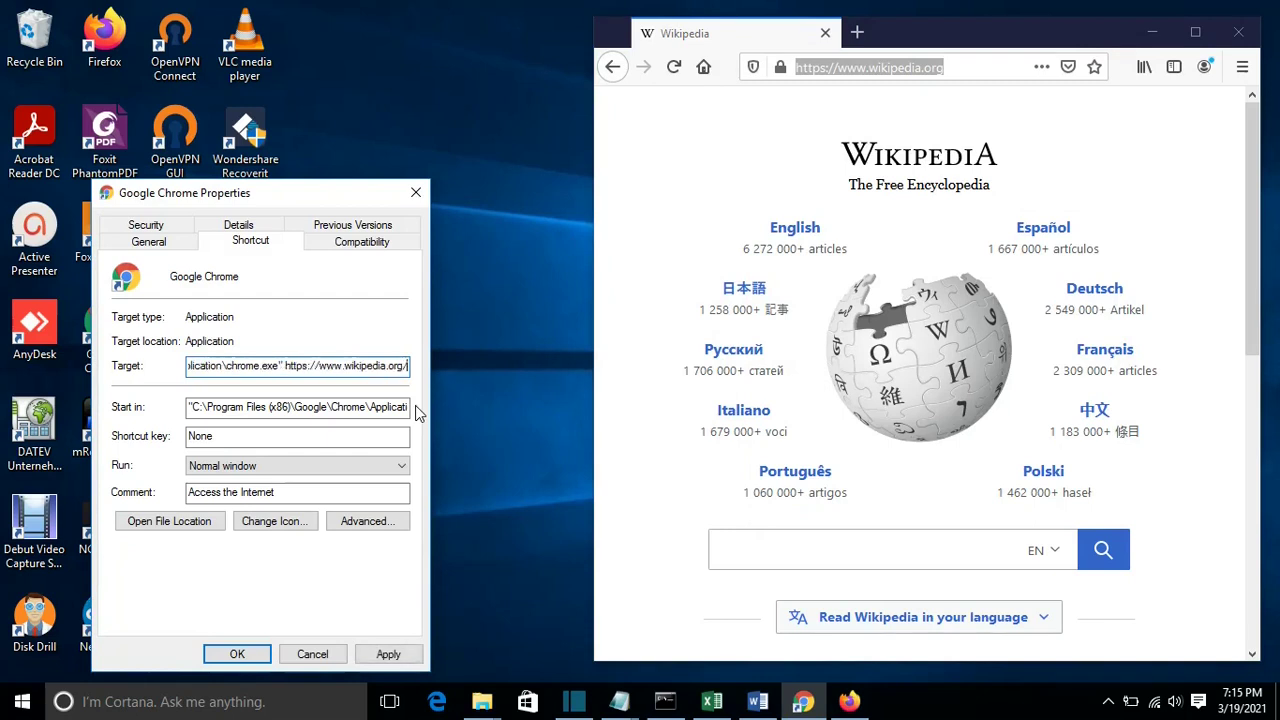
click(387, 655)
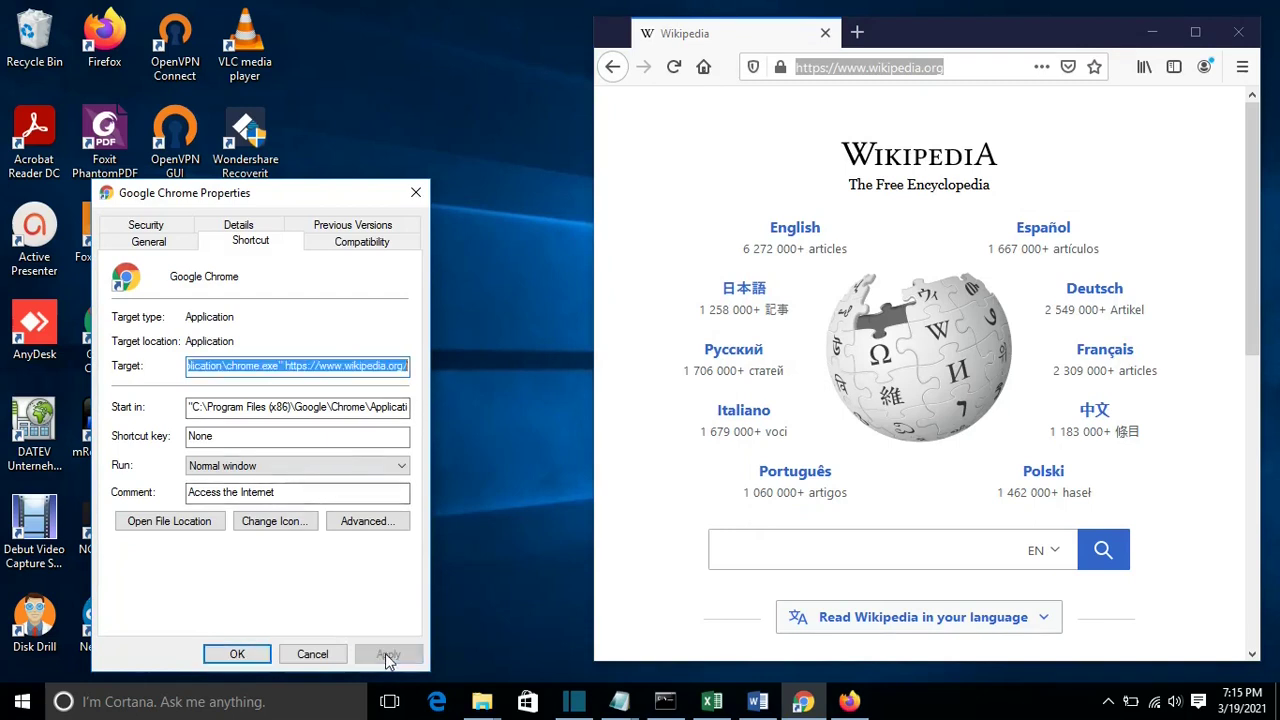
click(237, 654)
Reopen the Google Chrome shortcut's Properties from the desktop
key(super+d)
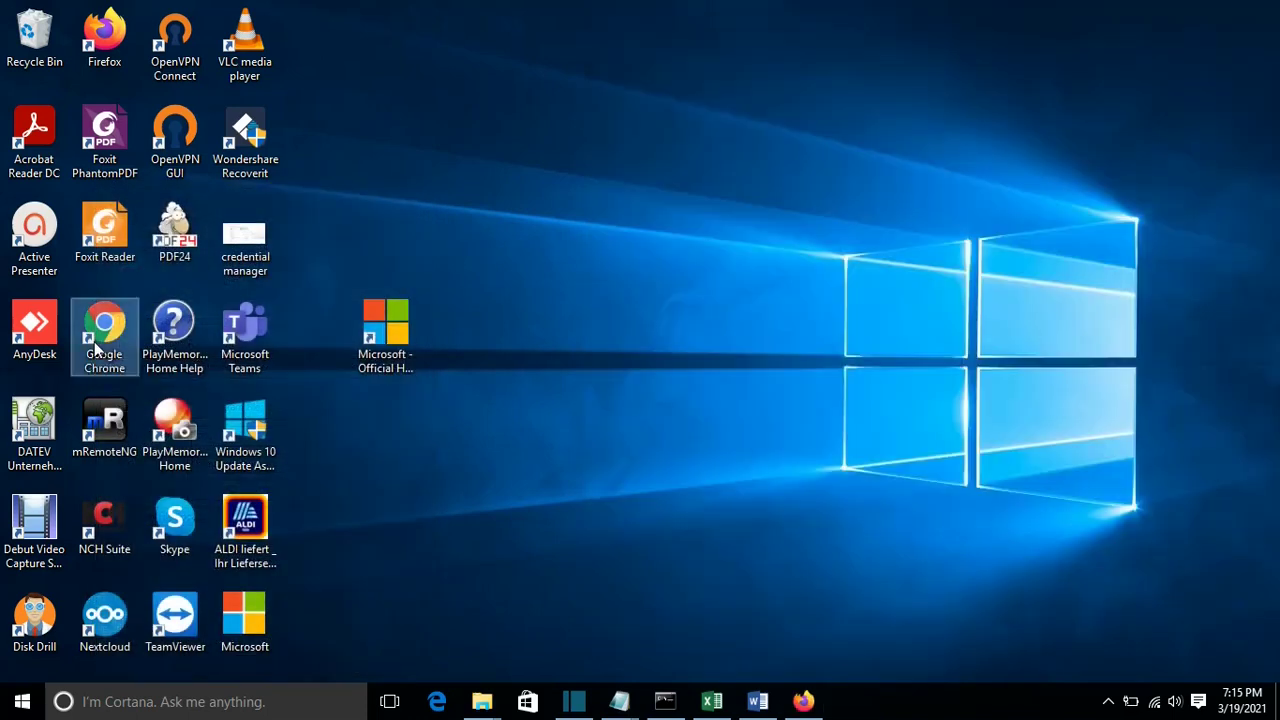
right_click(97, 346)
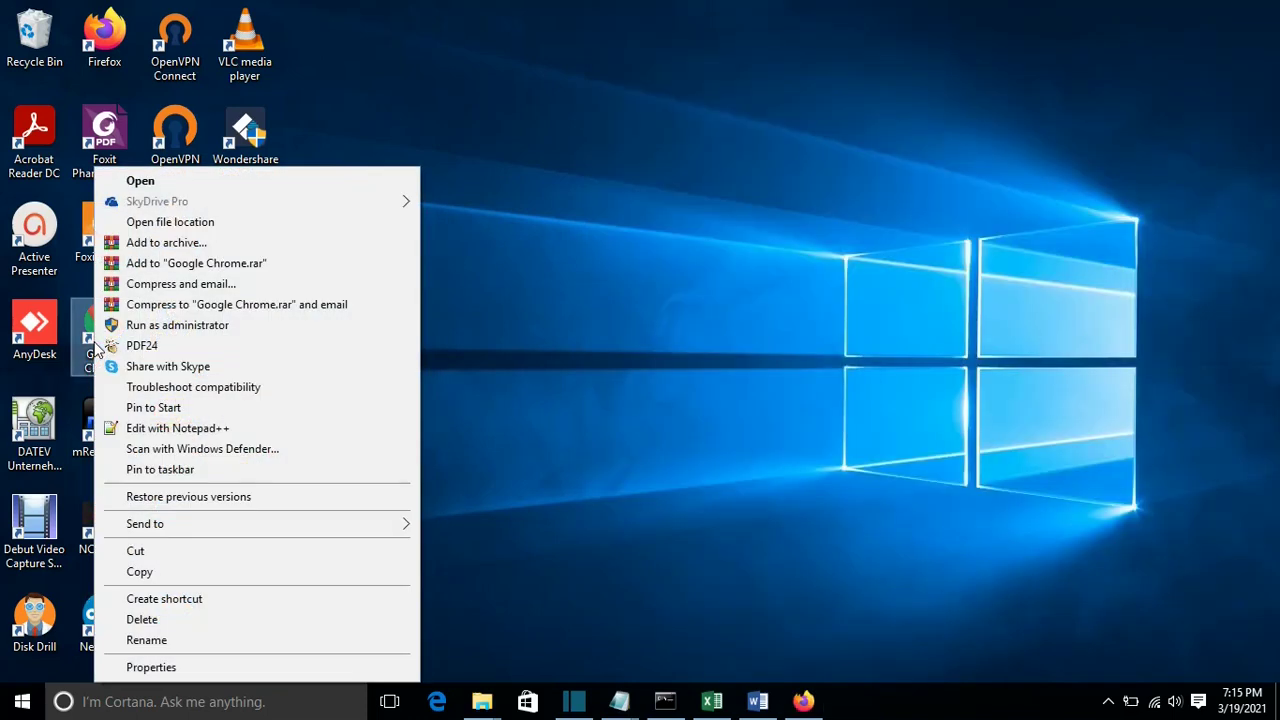
click(150, 667)
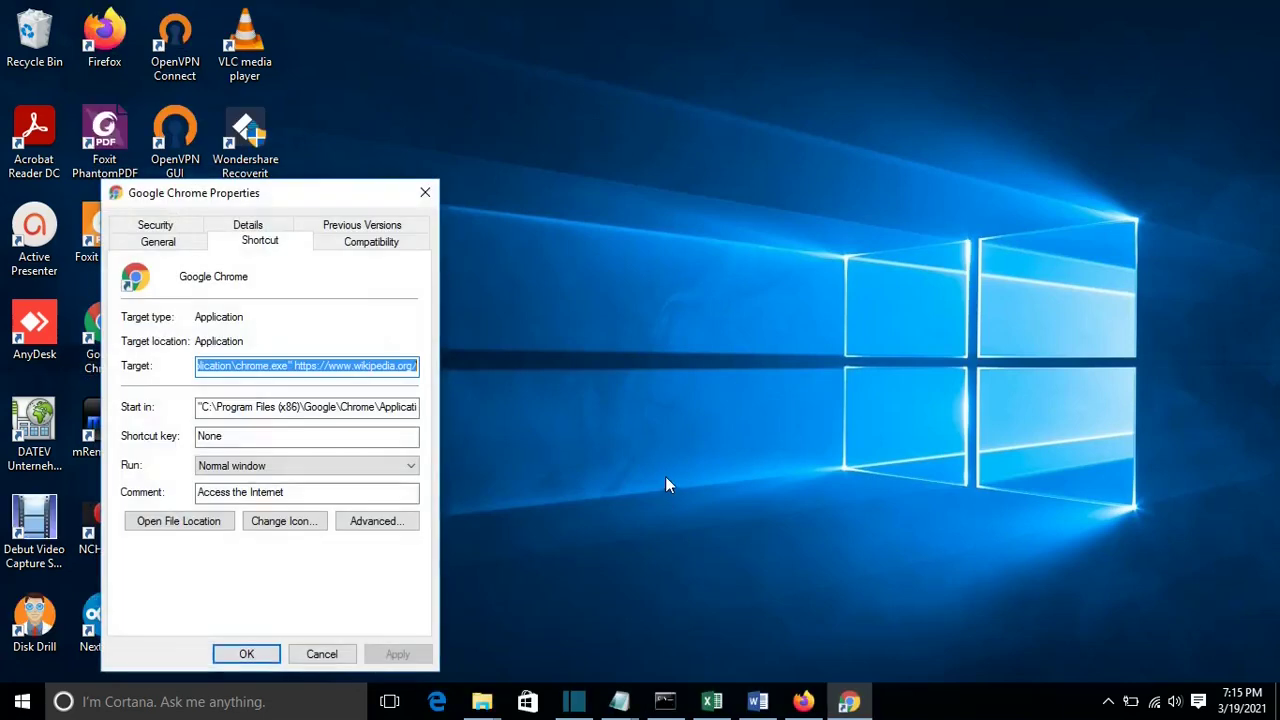
Rename the Google Chrome shortcut to 'Wikipedia' on the General tab and confirm
drag(308, 203, 644, 83)
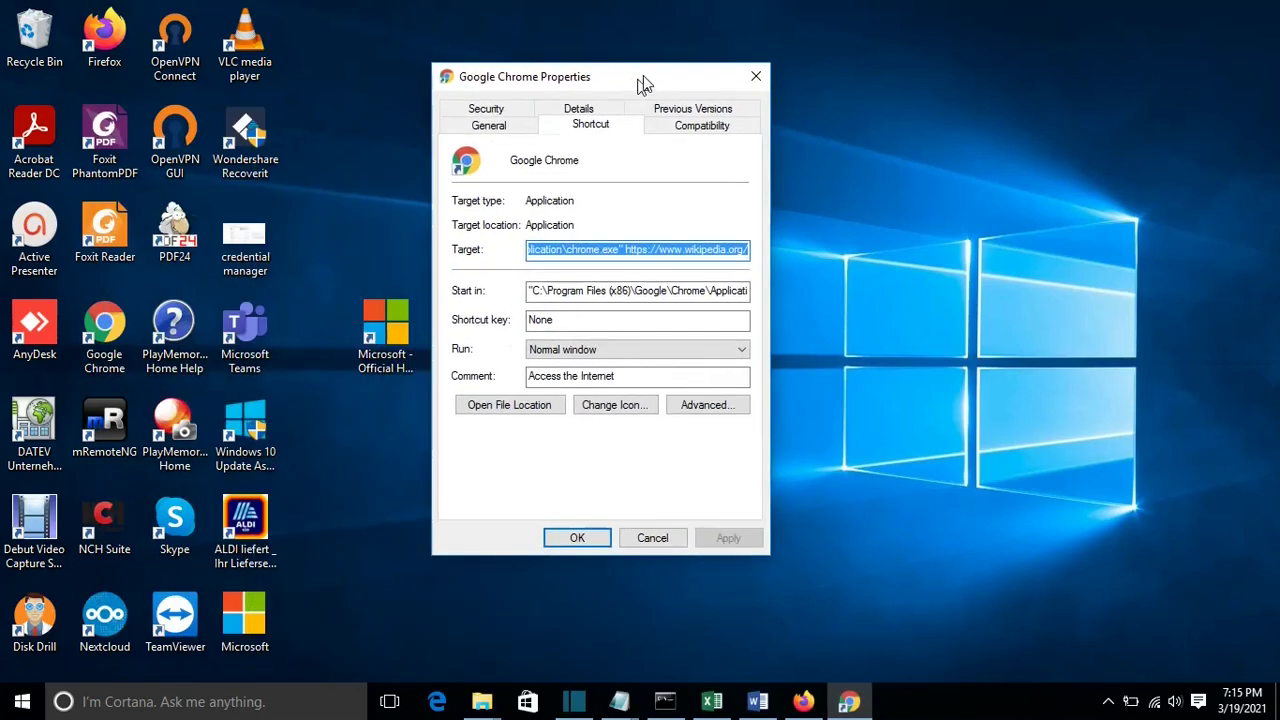
click(494, 122)
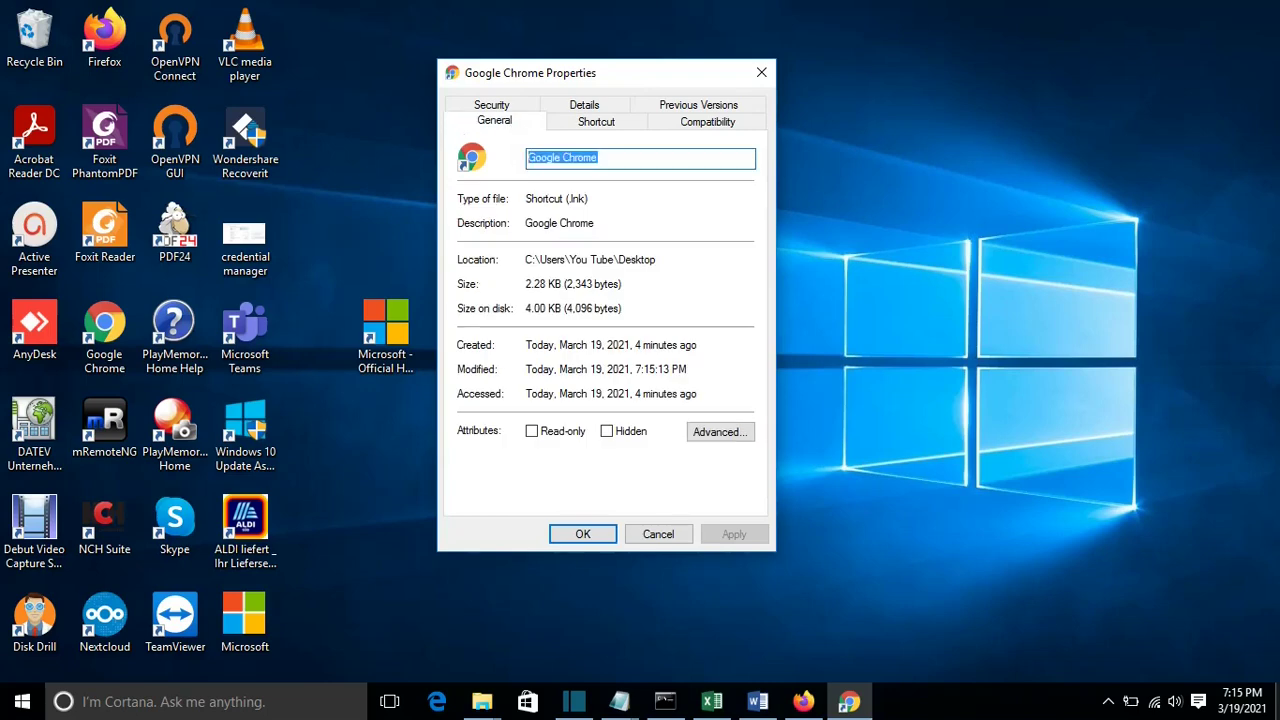
click(598, 157)
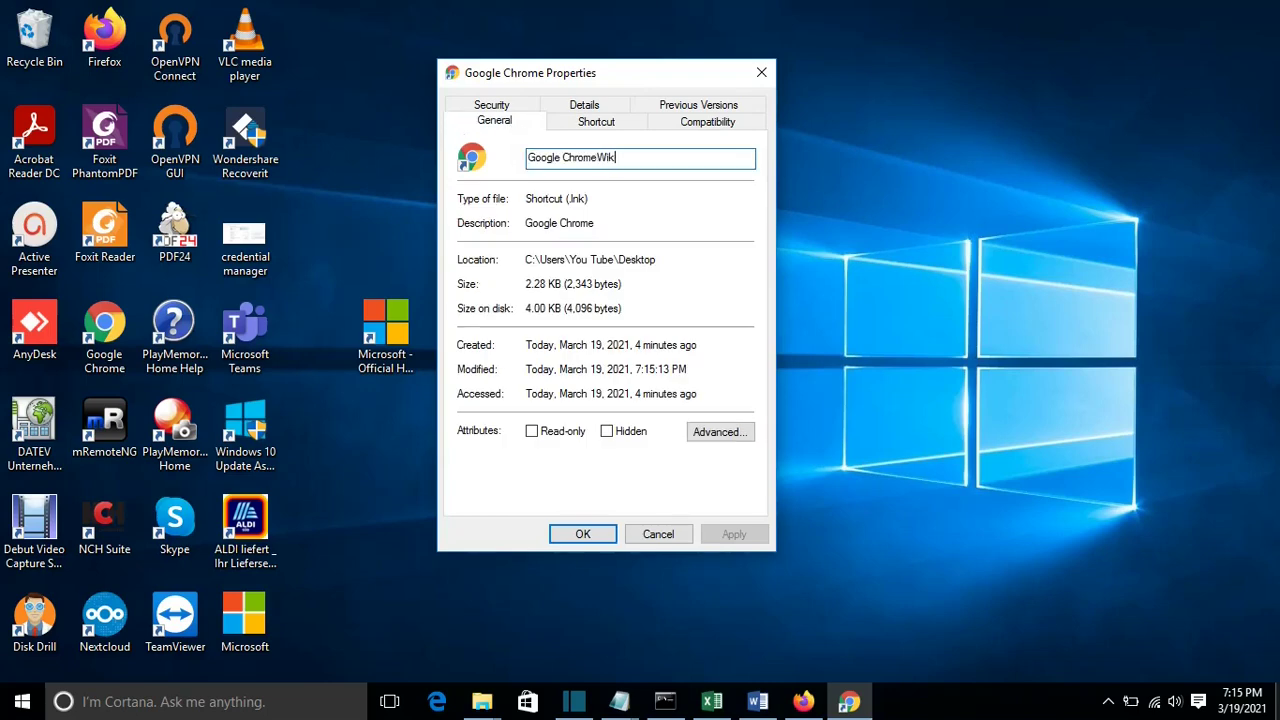
text(Wi)
key(BackSpace)
key(BackSpace)
key(BackSpace)
key(BackSpace)
key(BackSpace)
key(BackSpace)
key(BackSpace)
key(BackSpace)
key(BackSpace)
key(BackSpace)
key(BackSpace)
key(BackSpace)
key(BackSpace)
key(BackSpace)
key(BackSpace)
text(Wikipedia)
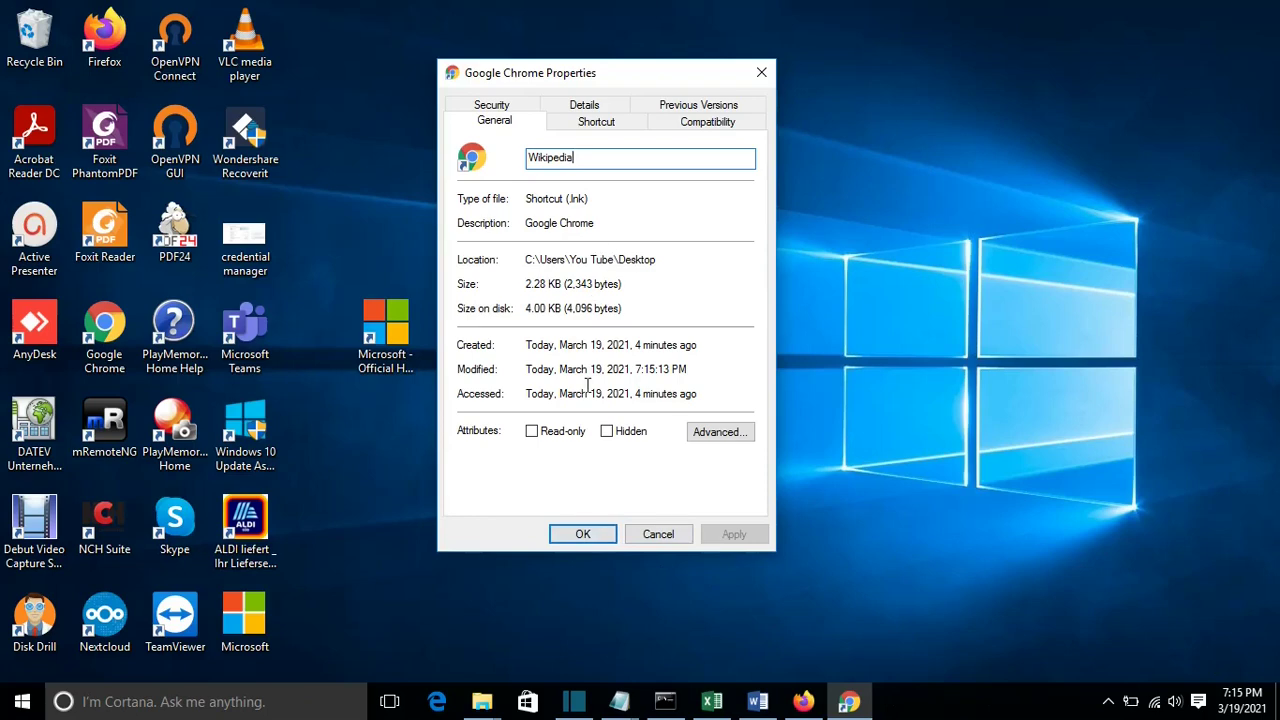
click(578, 536)
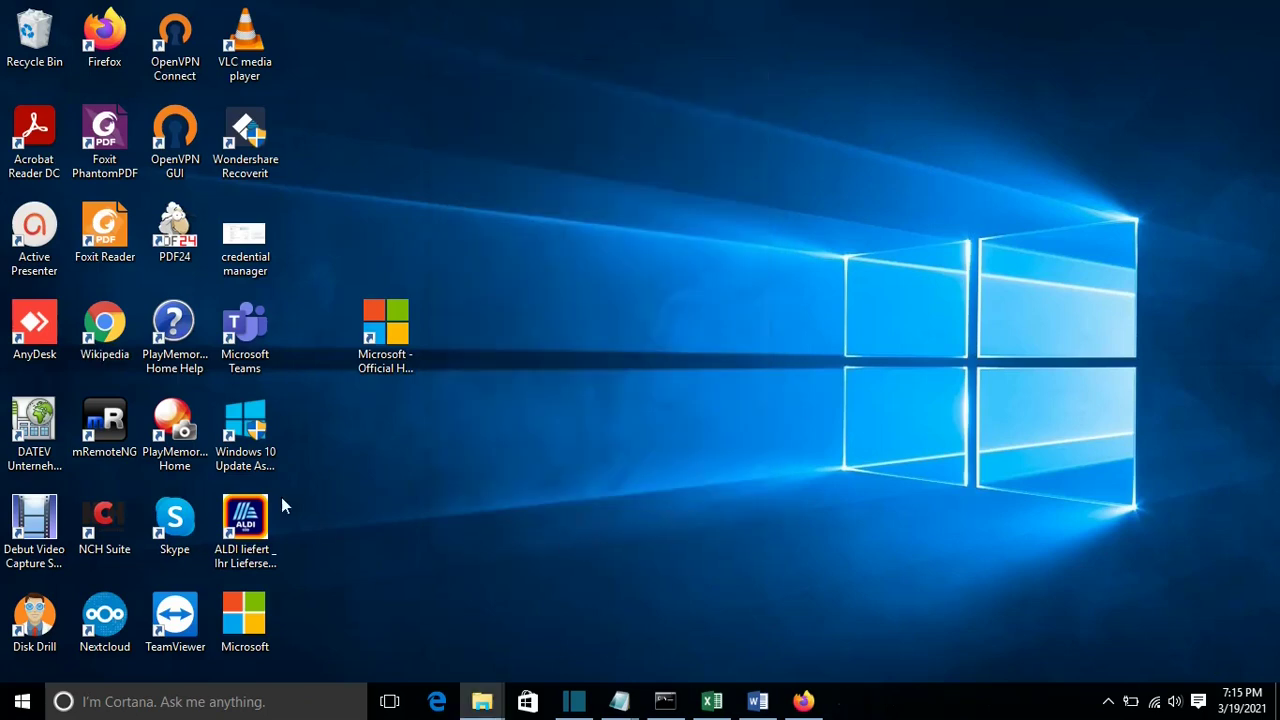
Open the Wikipedia shortcut's Change Icon dialog and browse Desktop, Pictures and Camera Roll without picking a file
right_click(105, 340)
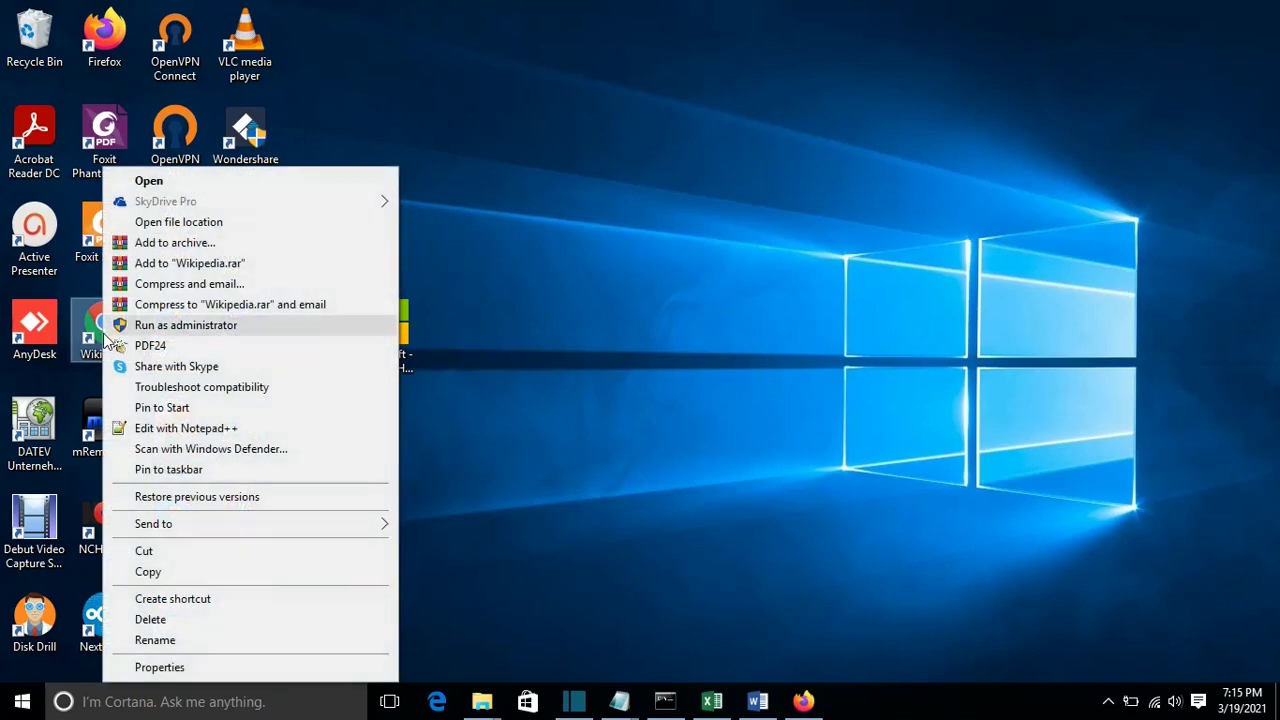
click(187, 664)
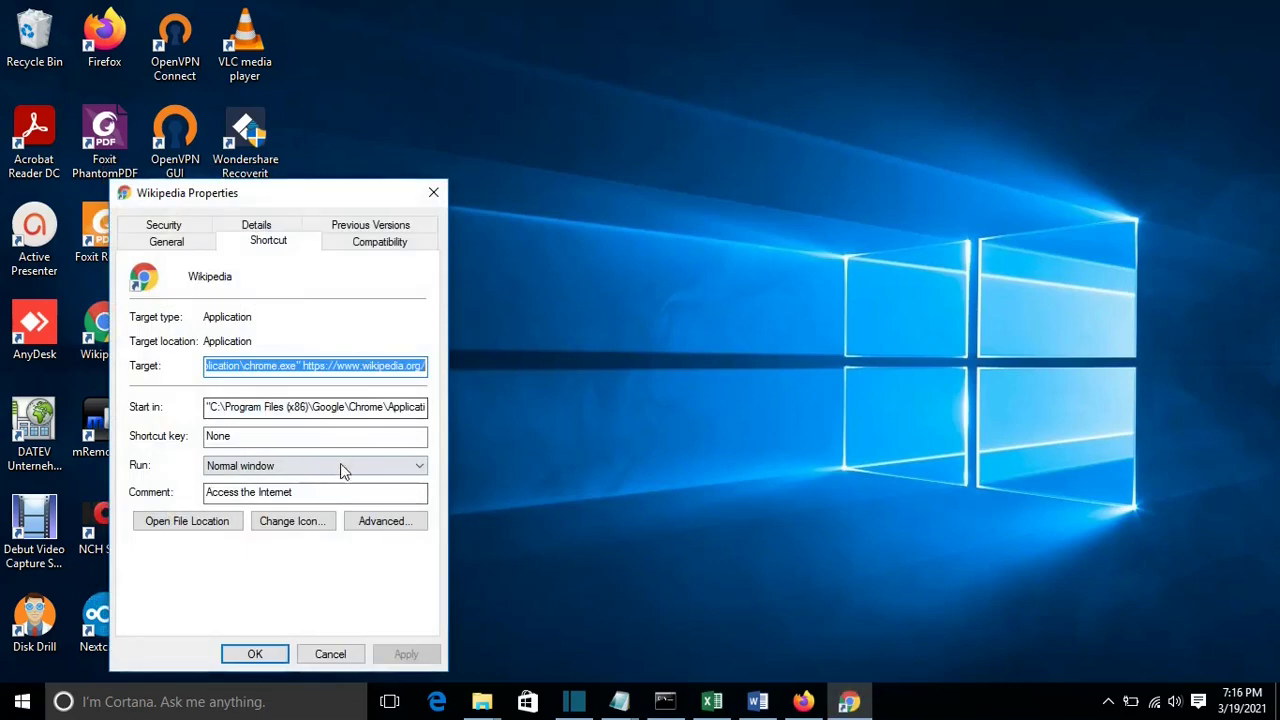
click(282, 520)
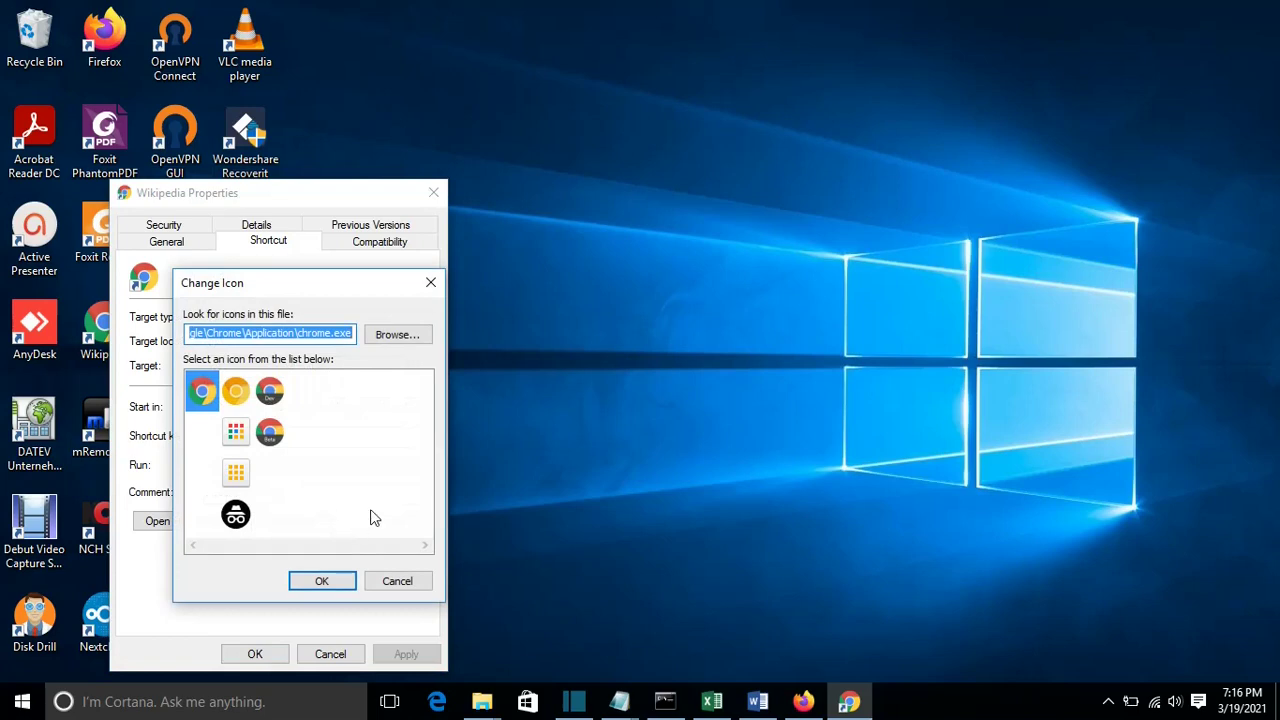
click(388, 335)
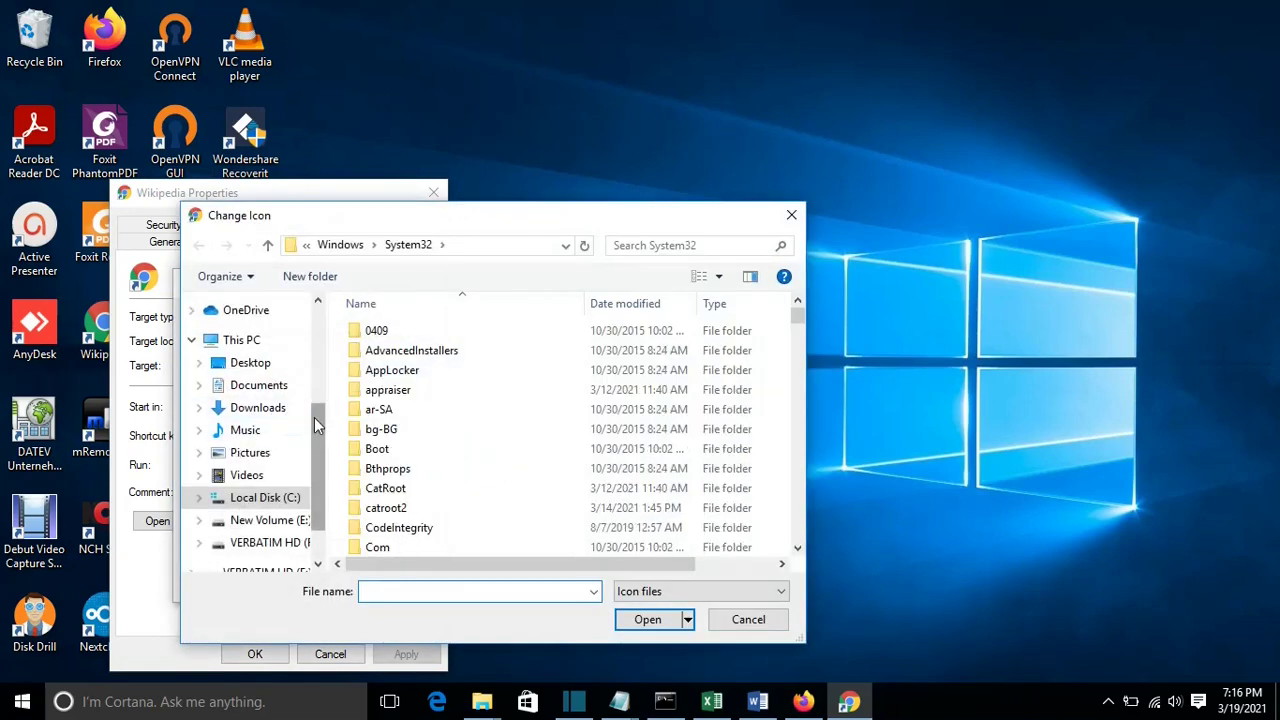
scroll(314, 399, up, 5)
click(249, 331)
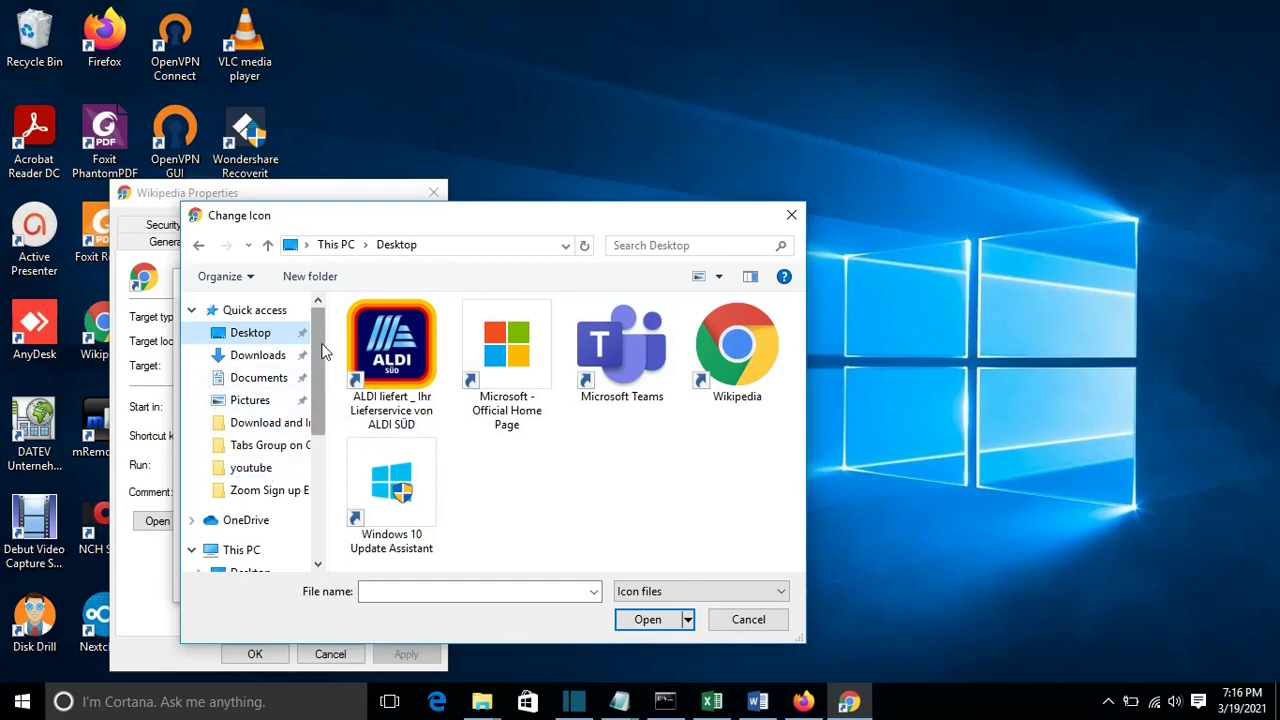
drag(323, 350, 240, 452)
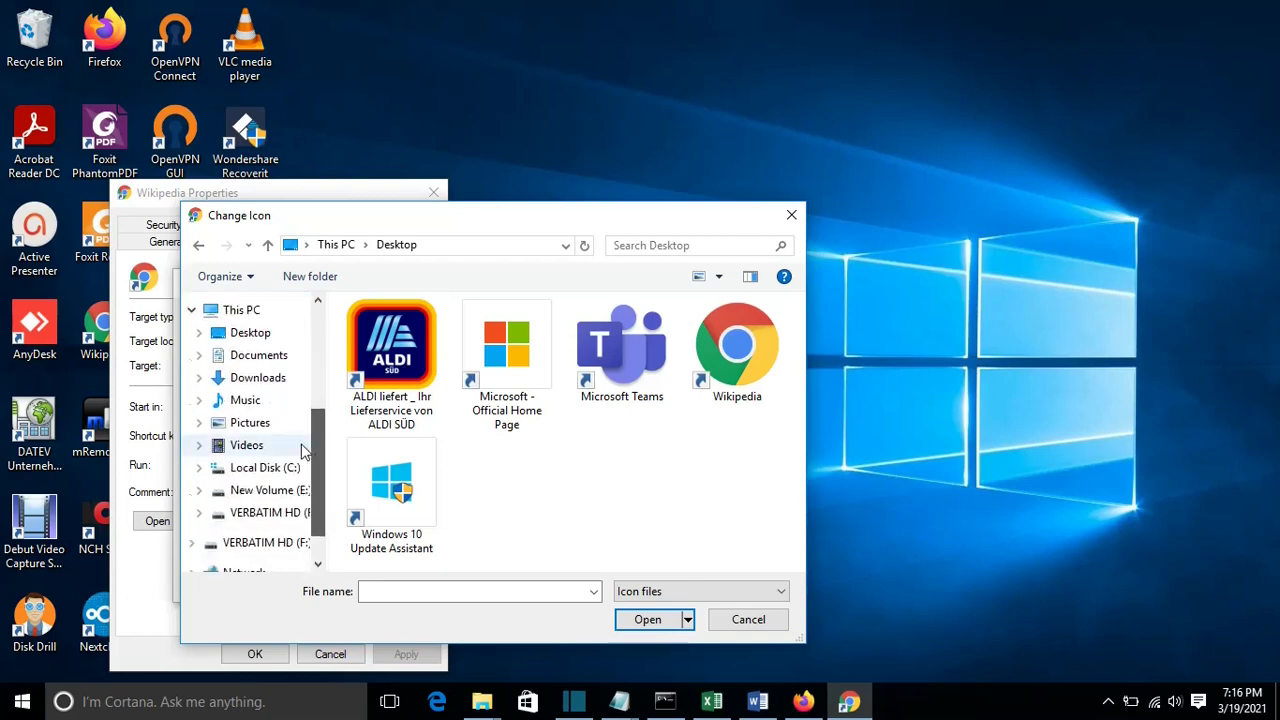
click(247, 426)
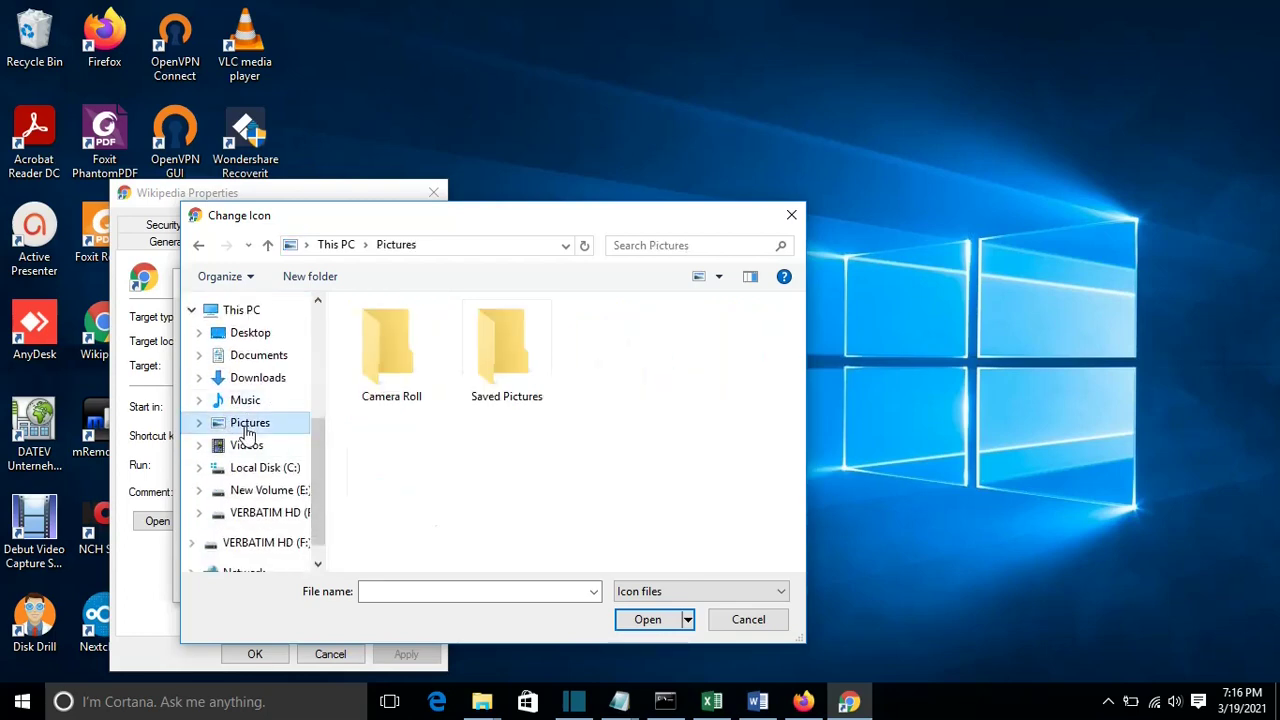
double_click(376, 388)
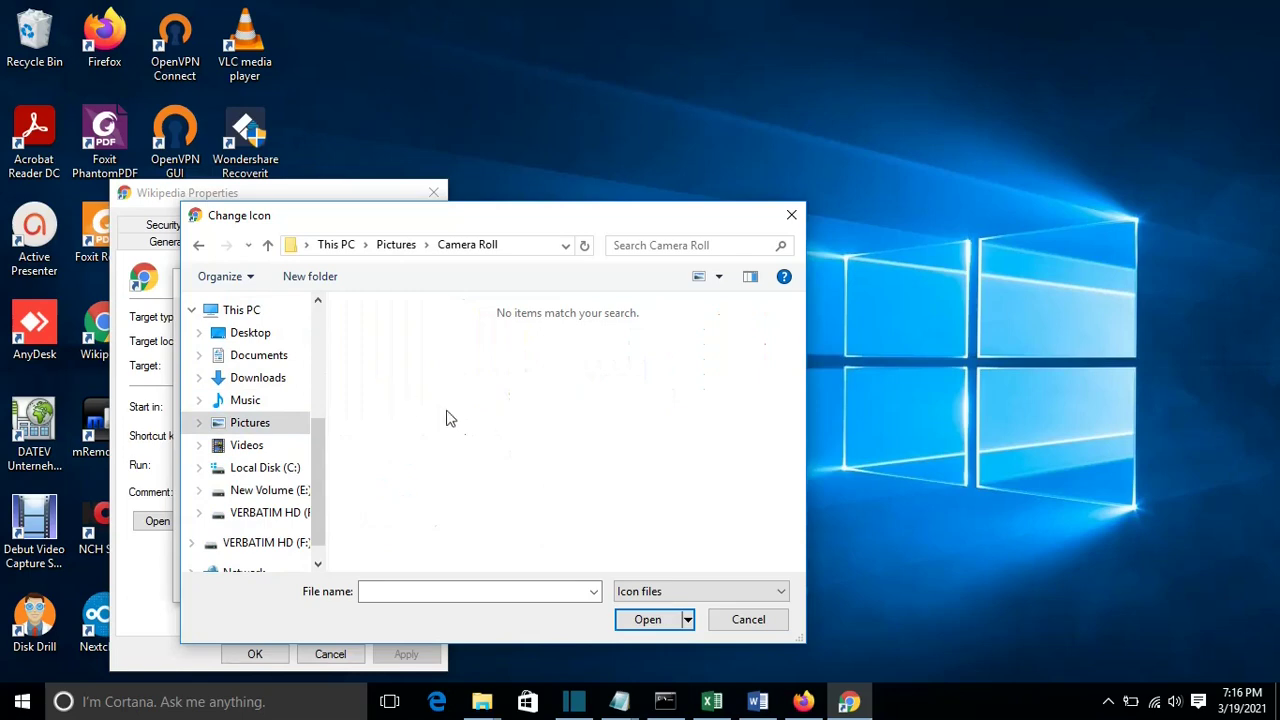
click(791, 216)
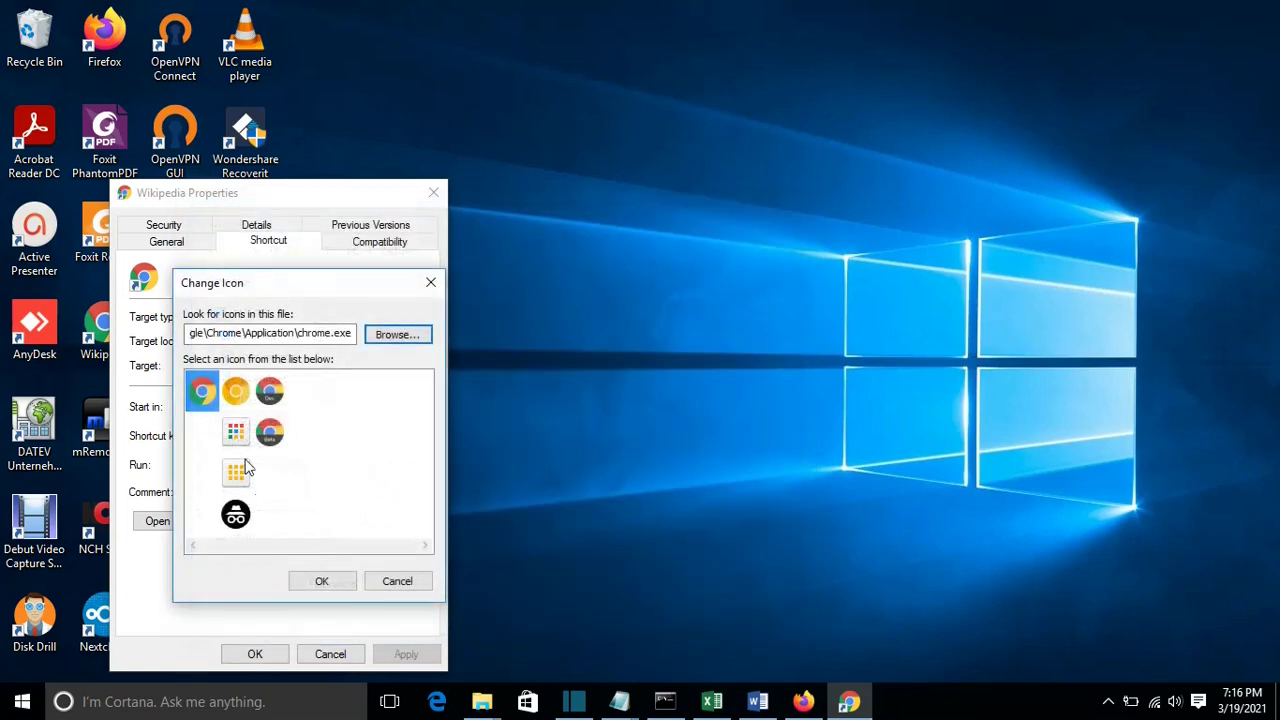
Choose chrome.exe's multicoloured grid icon and apply it to the shortcut
click(242, 441)
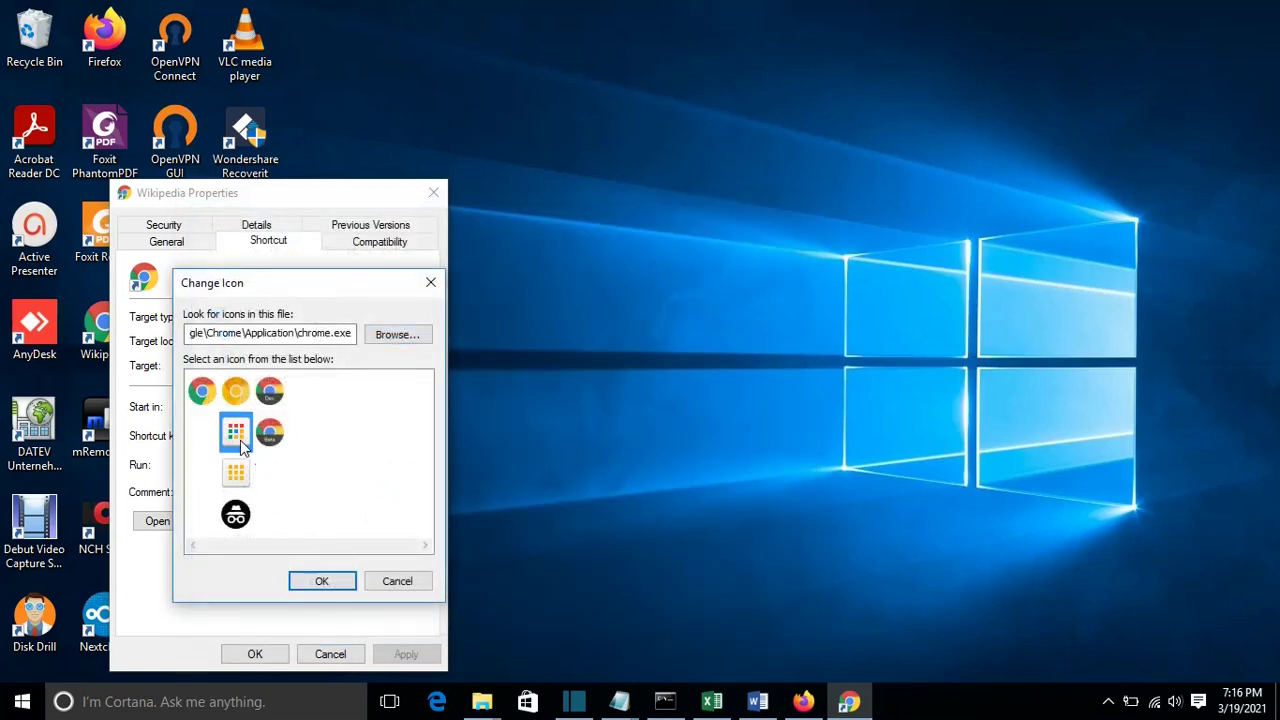
click(321, 583)
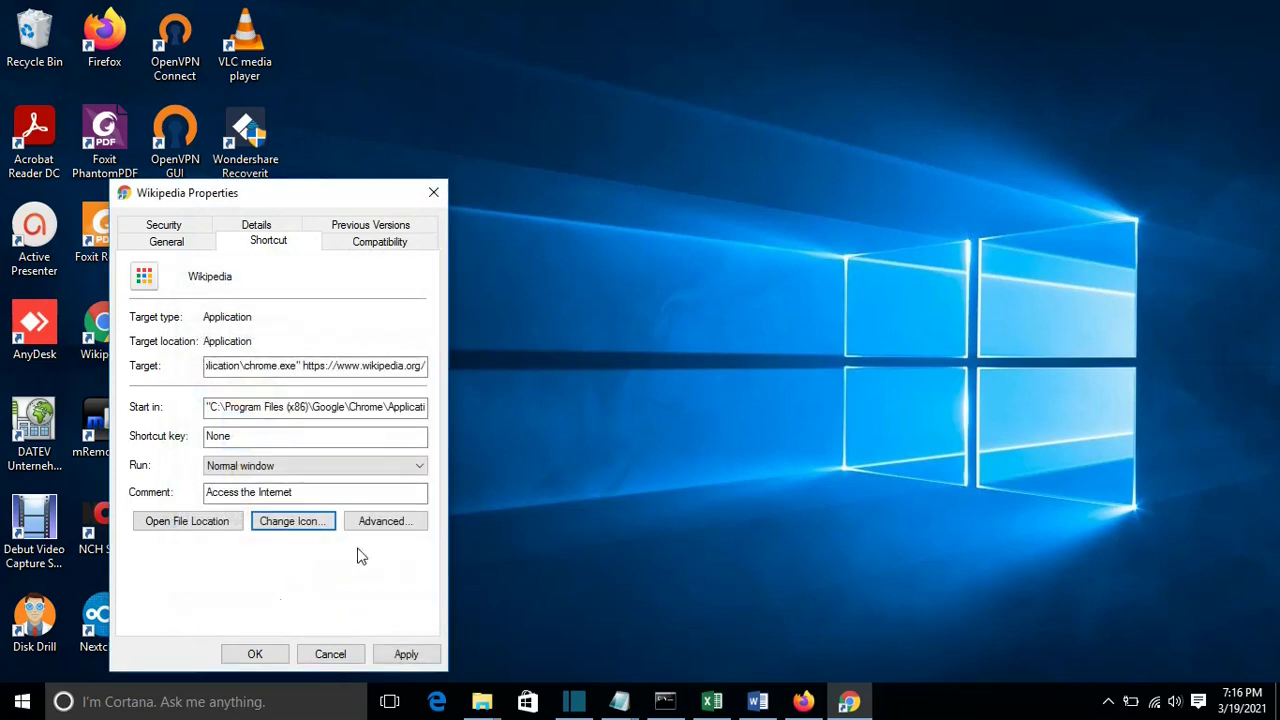
click(406, 654)
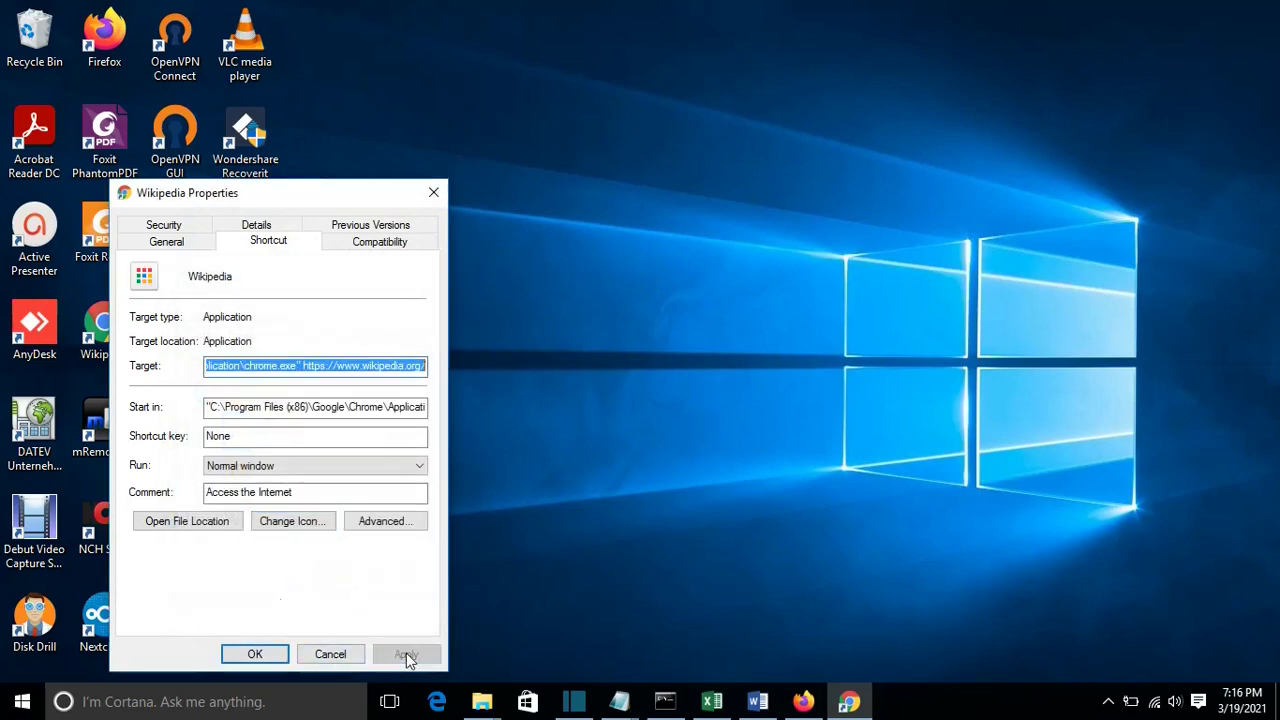
click(255, 655)
Move the Wikipedia shortcut to the top row and check it opens wikipedia.org in Chrome
drag(104, 325, 426, 128)
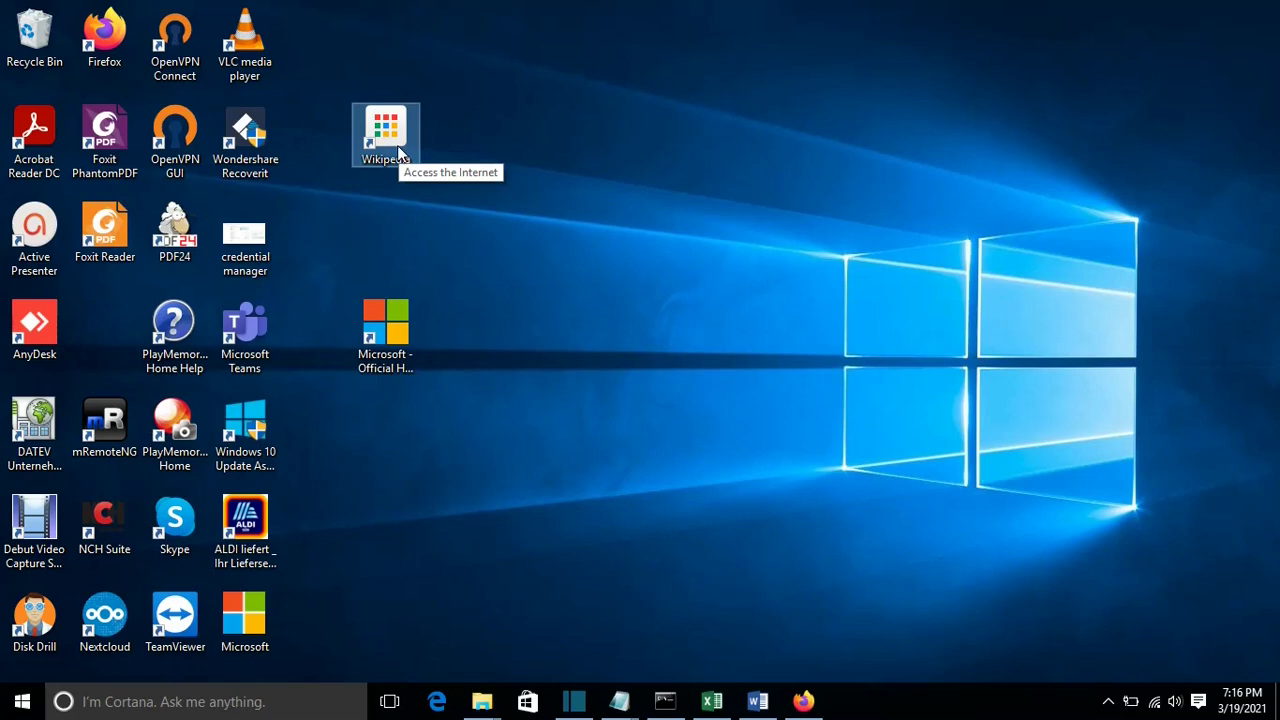
double_click(399, 151)
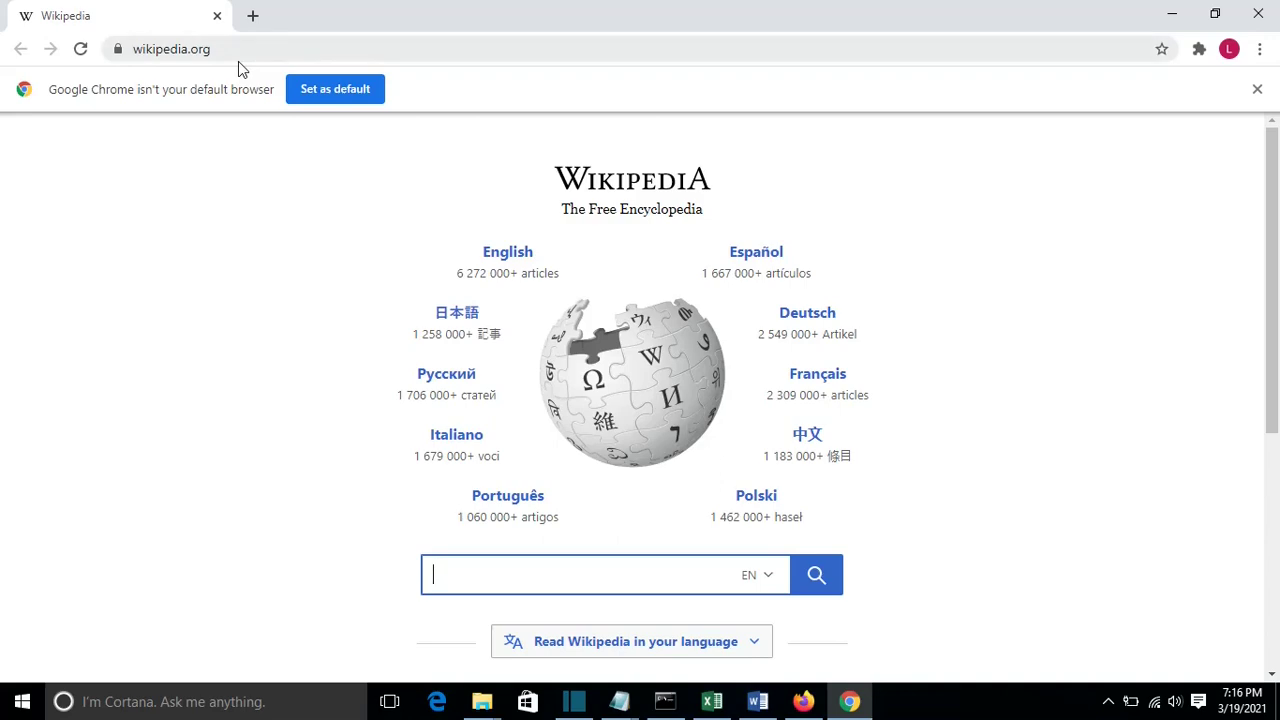
click(1215, 13)
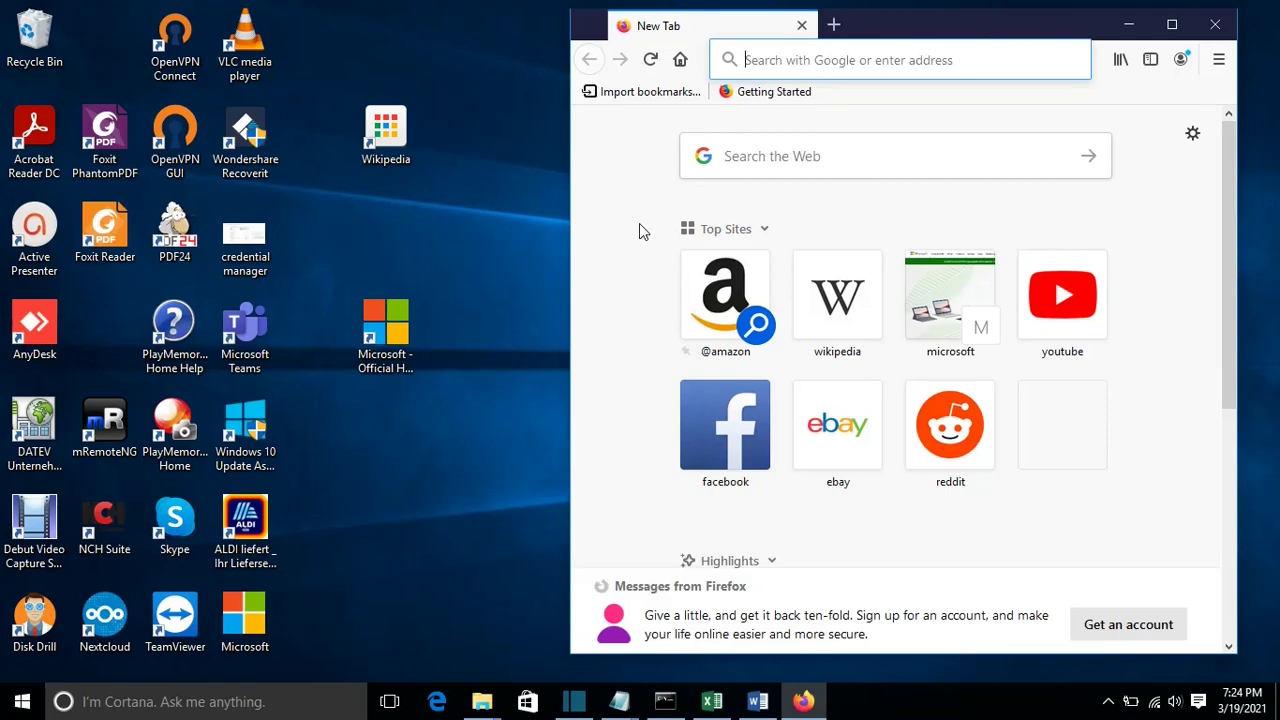
Load the Microsoft home page from Firefox's Top Sites and select its address
click(625, 256)
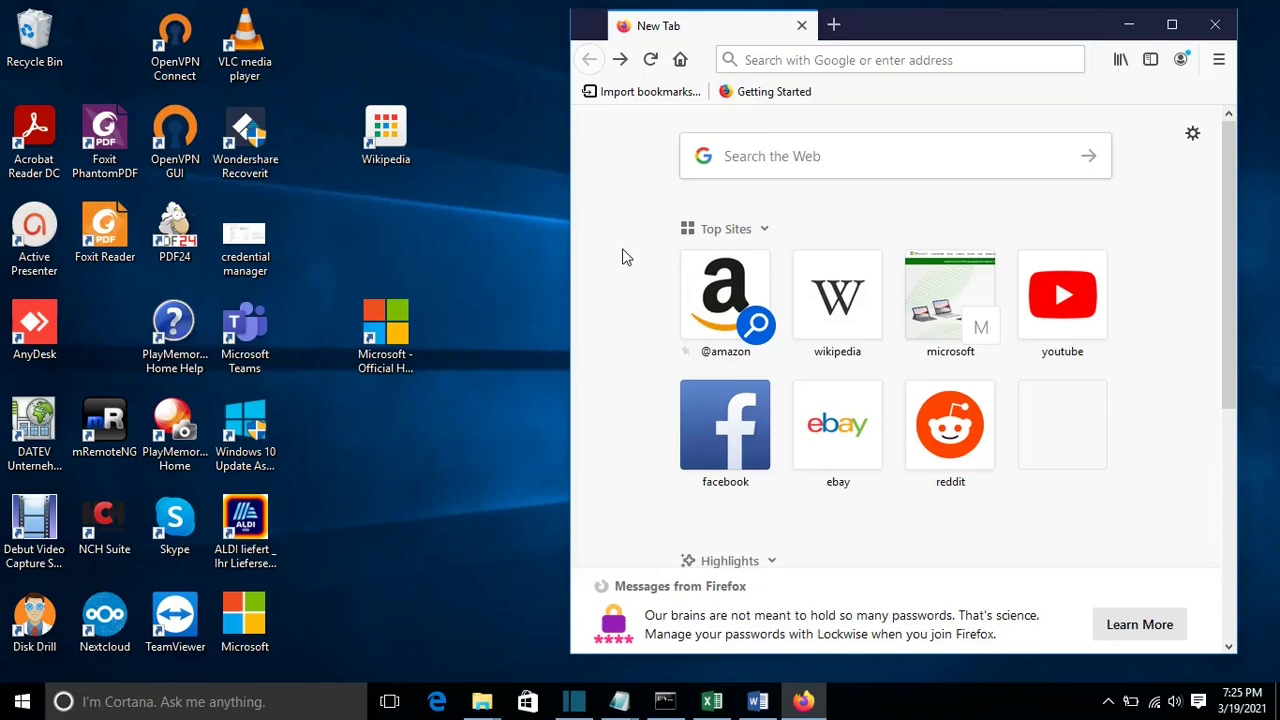
click(940, 300)
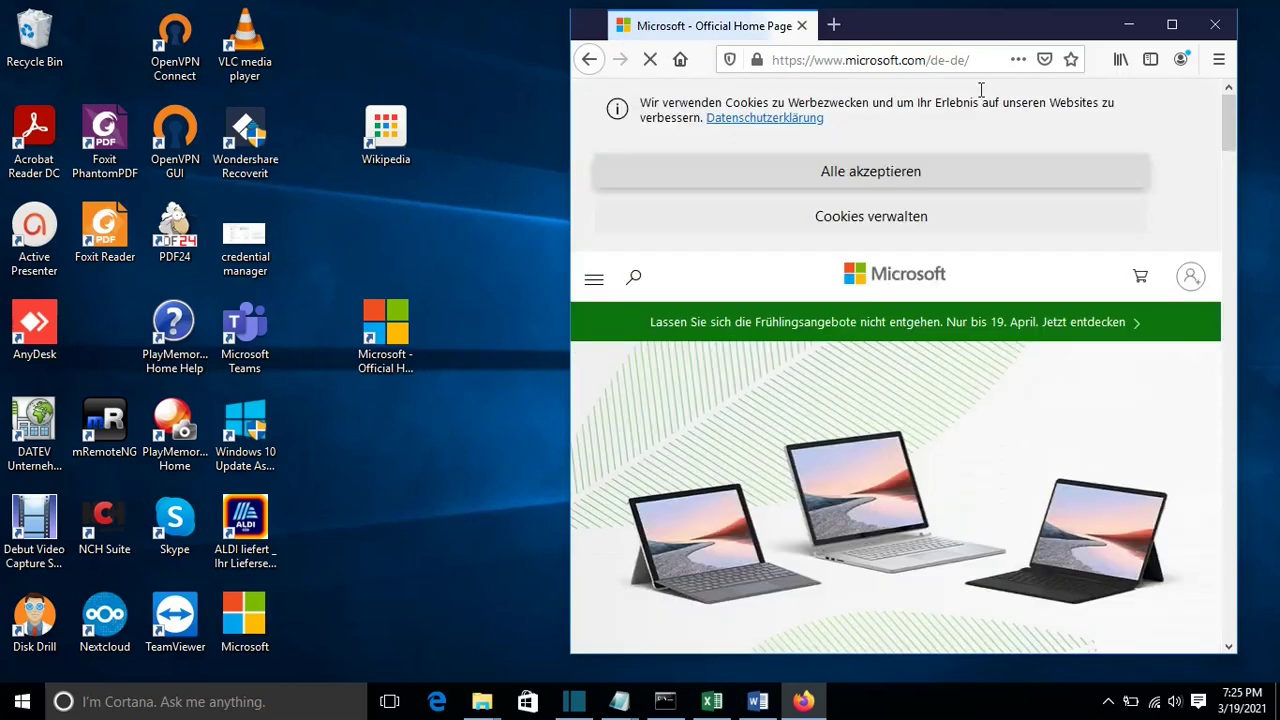
click(987, 62)
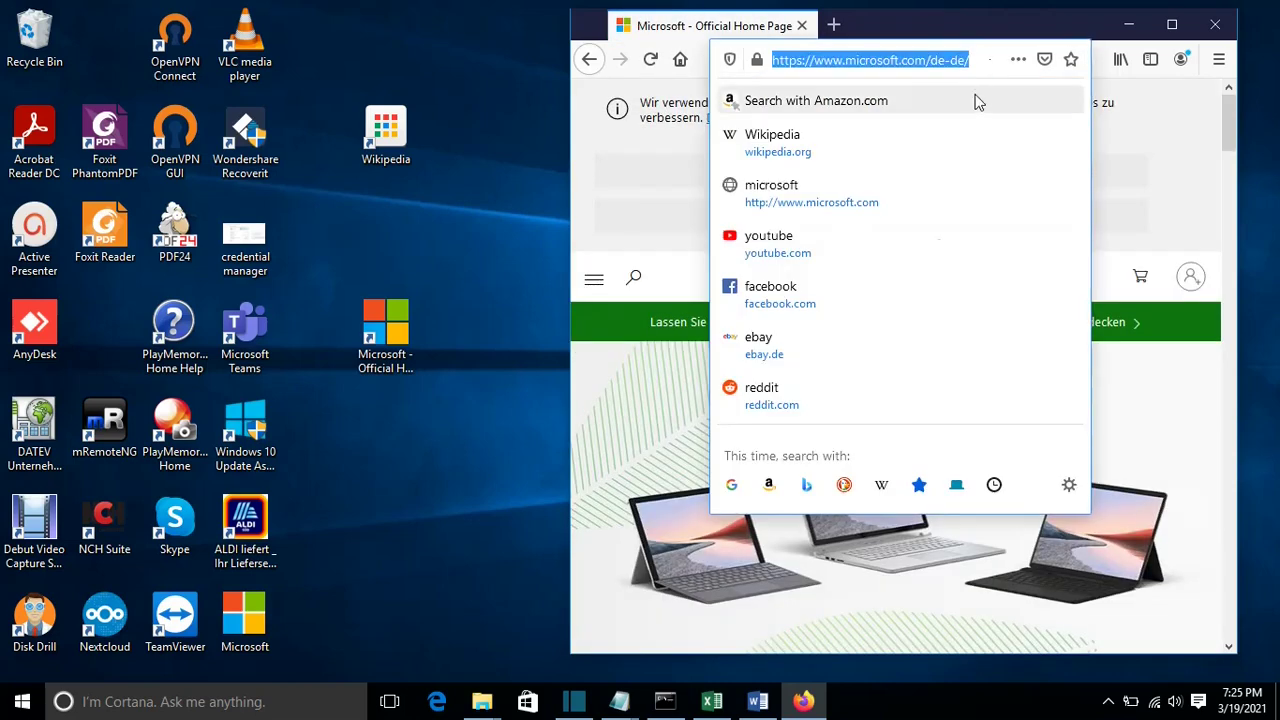
Show Firefox's More options from the Start menu's All apps list
click(22, 702)
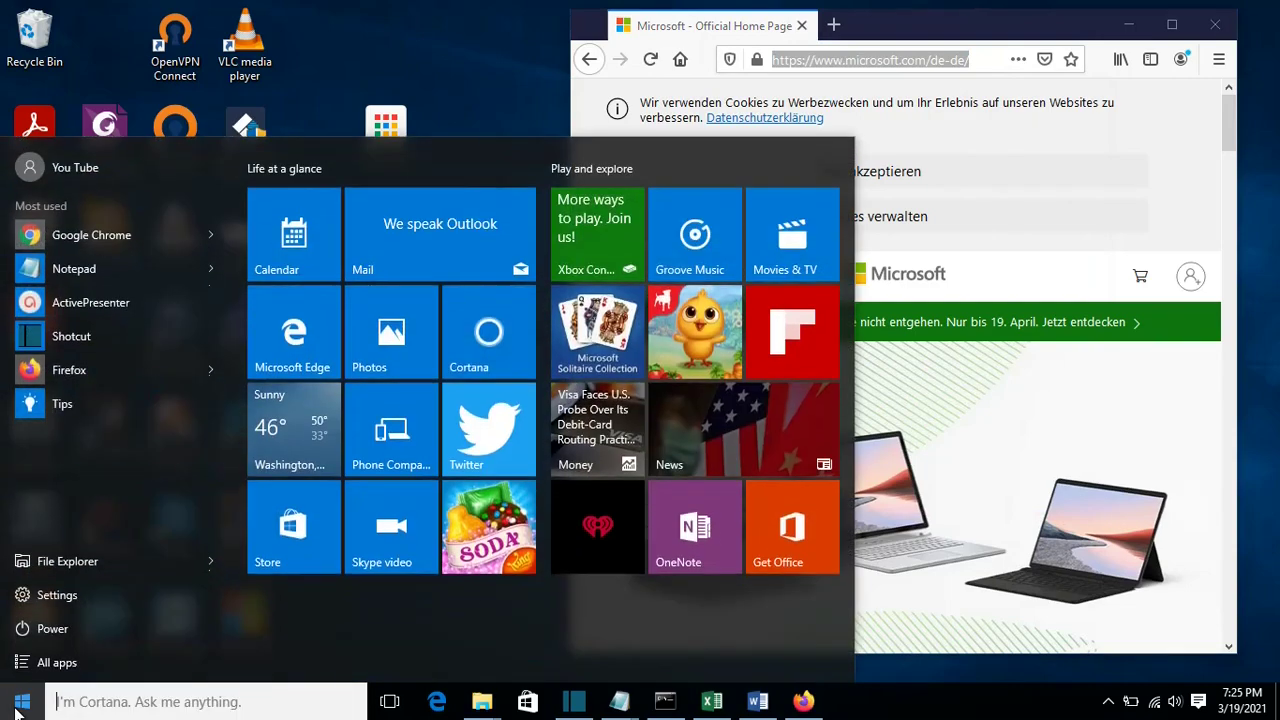
click(45, 662)
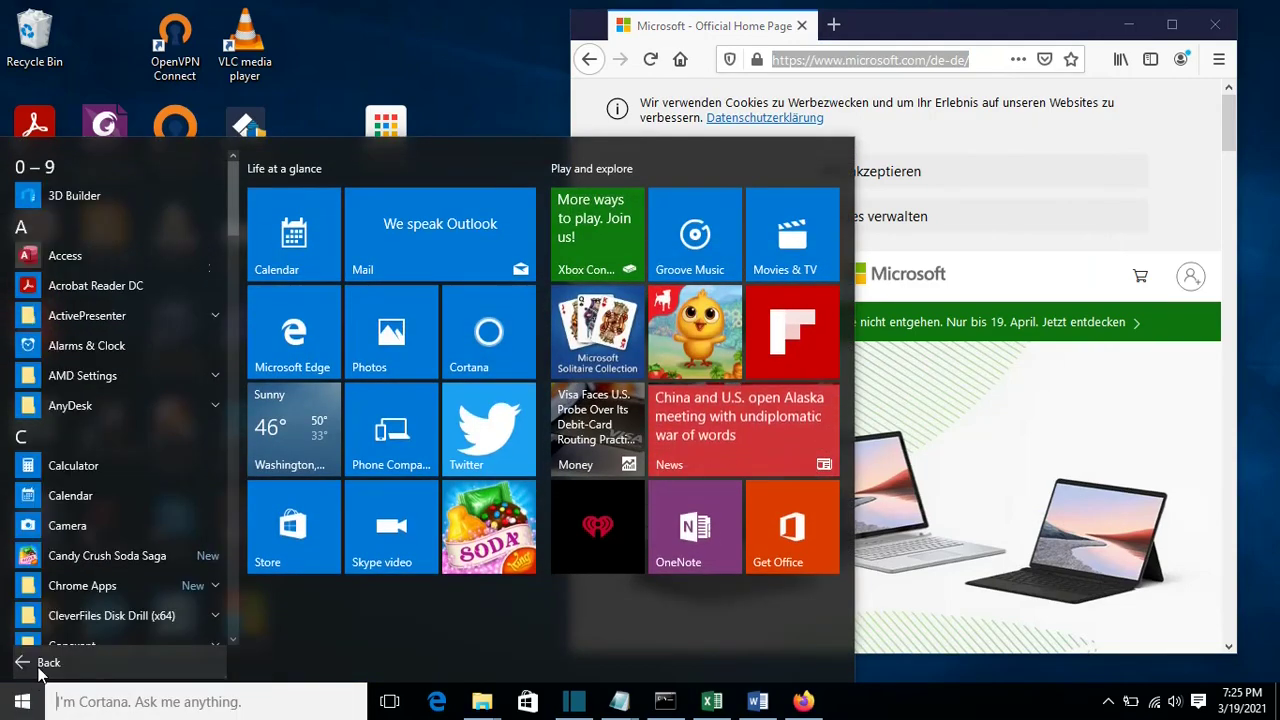
scroll(90, 464, down, 5)
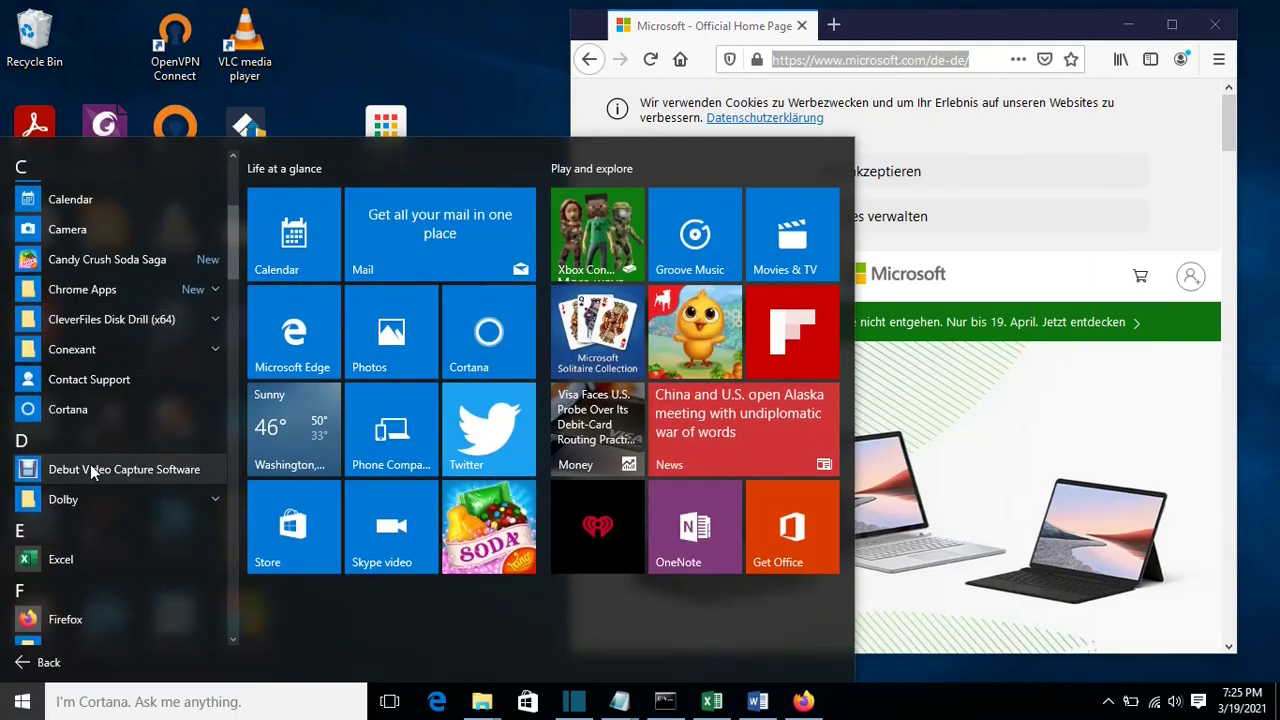
scroll(90, 464, down, 3)
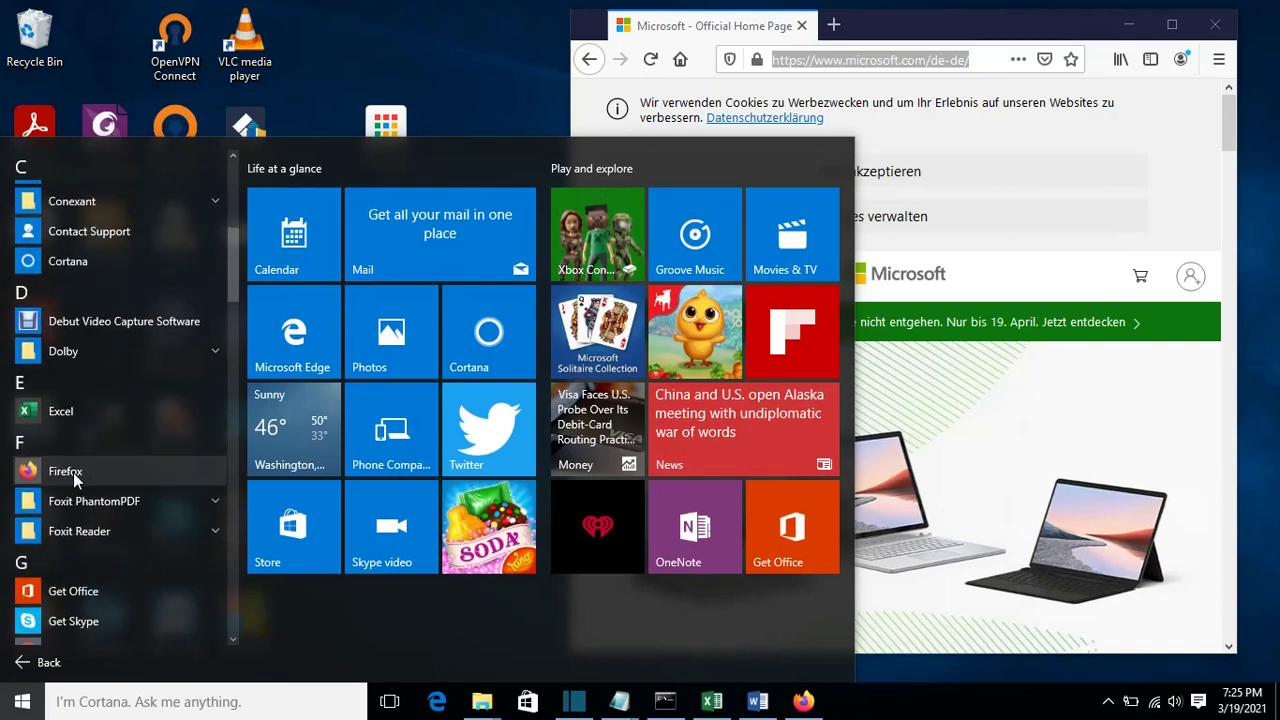
right_click(73, 472)
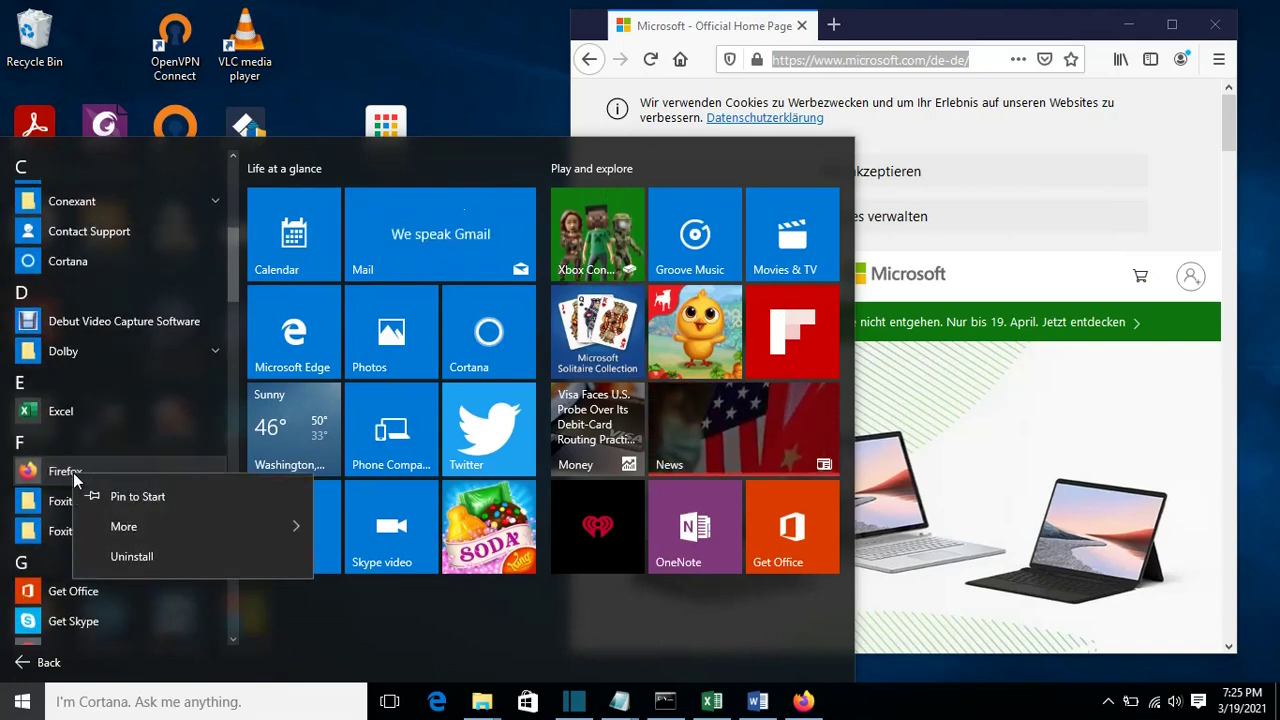
mouse_move(113, 520)
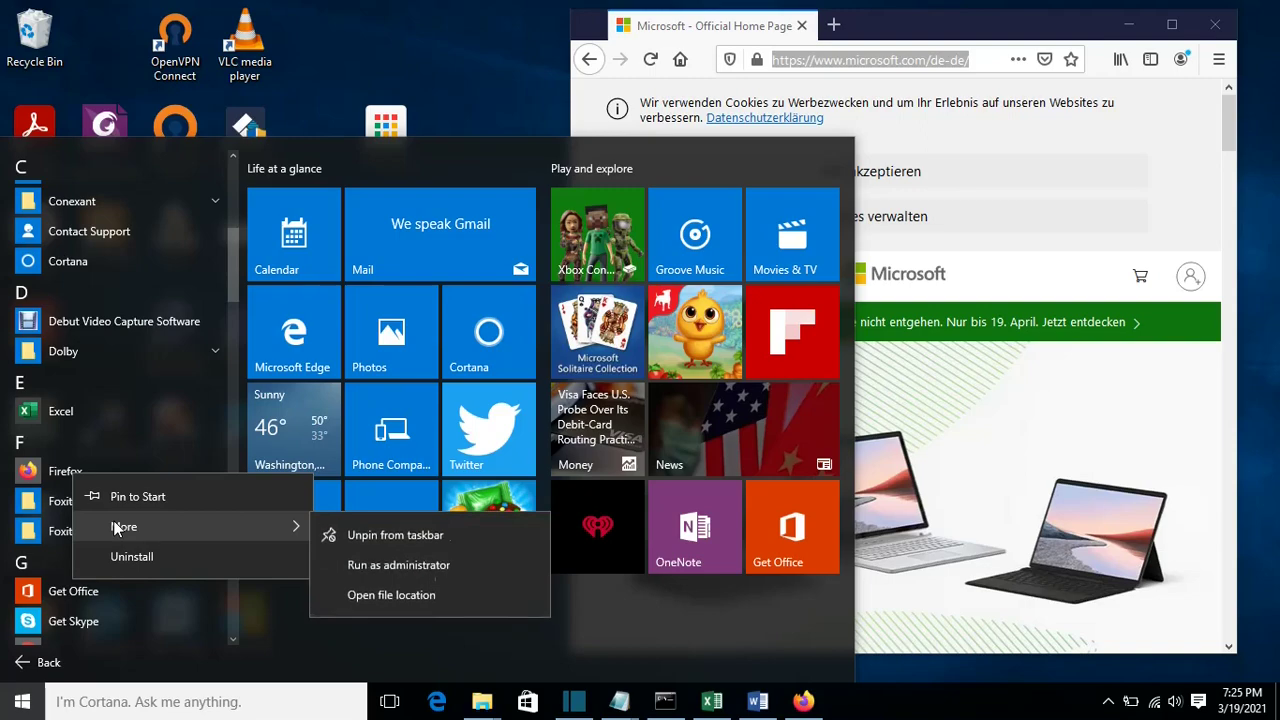
Send the Firefox shortcut from Start Menu Programs to the desktop, then minimize Explorer and Firefox
click(371, 595)
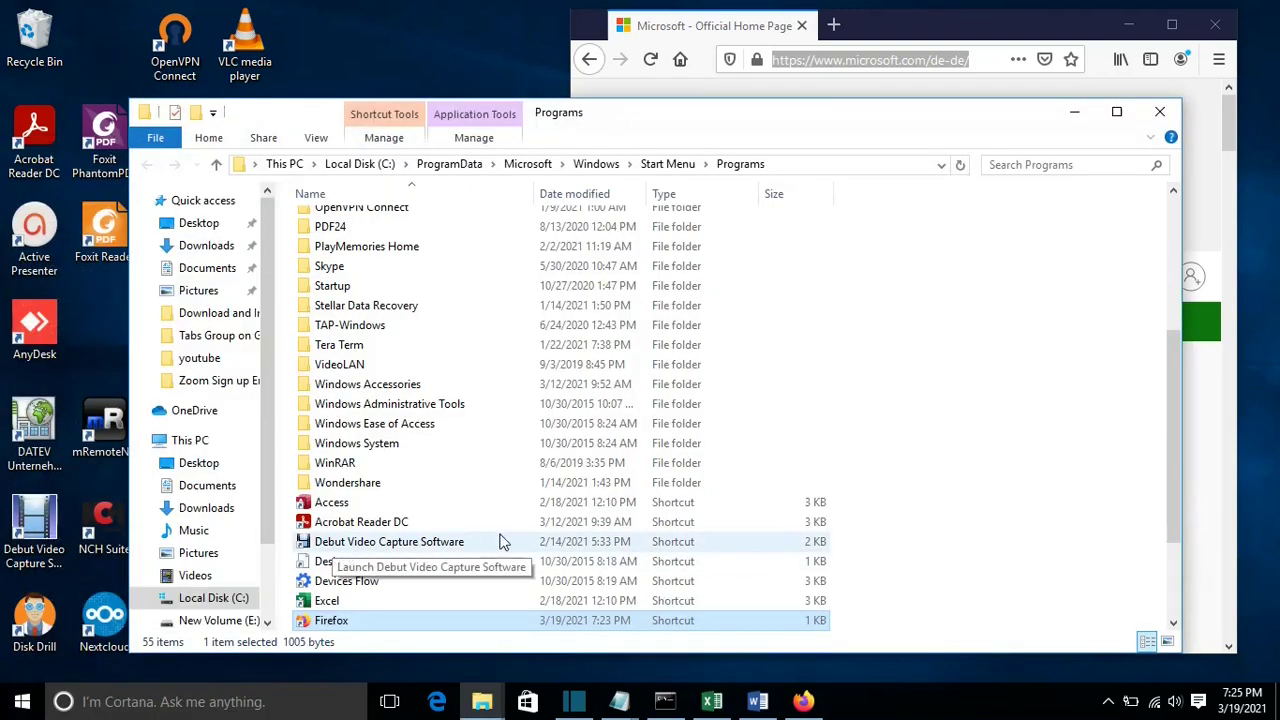
scroll(503, 541, down, 2)
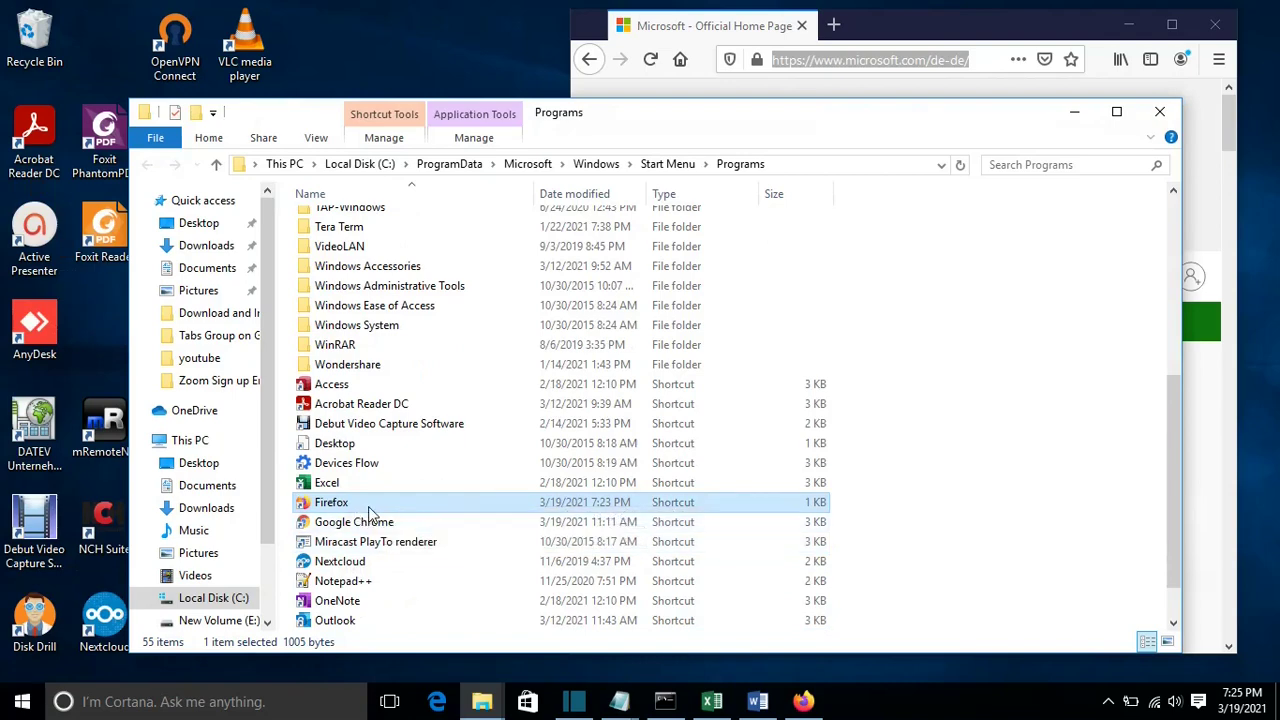
right_click(368, 512)
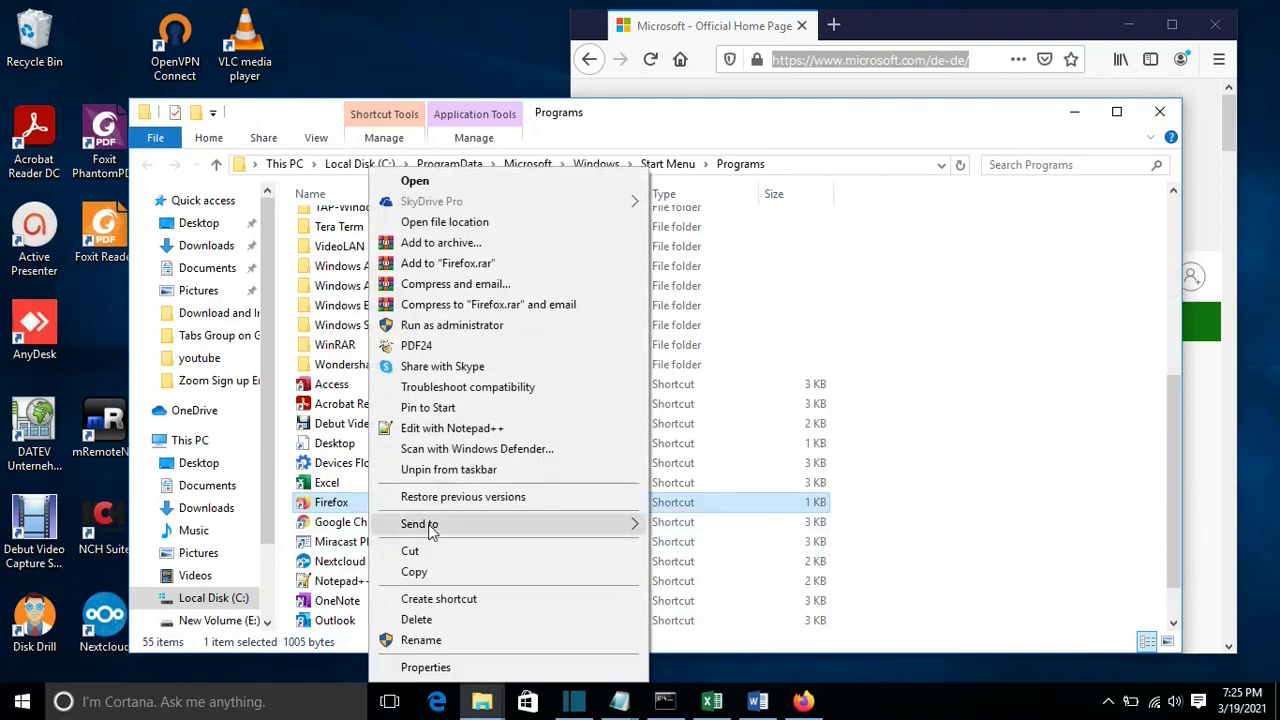
mouse_move(434, 532)
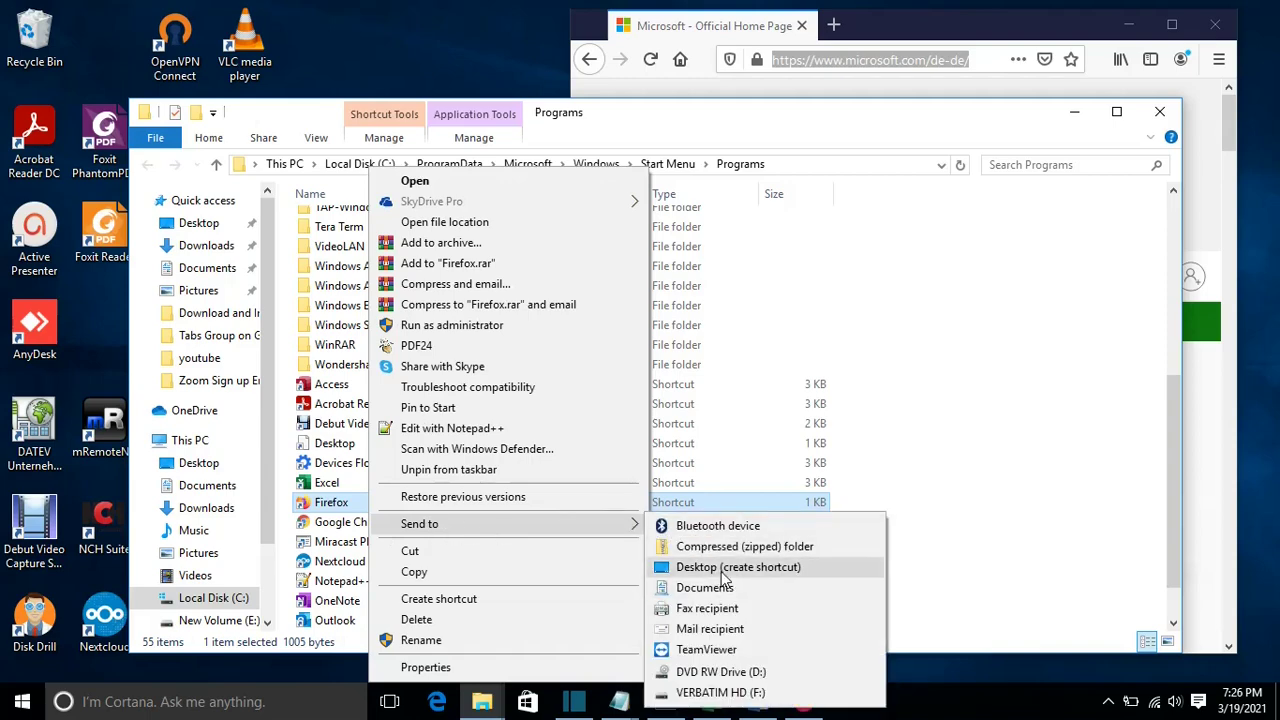
click(722, 568)
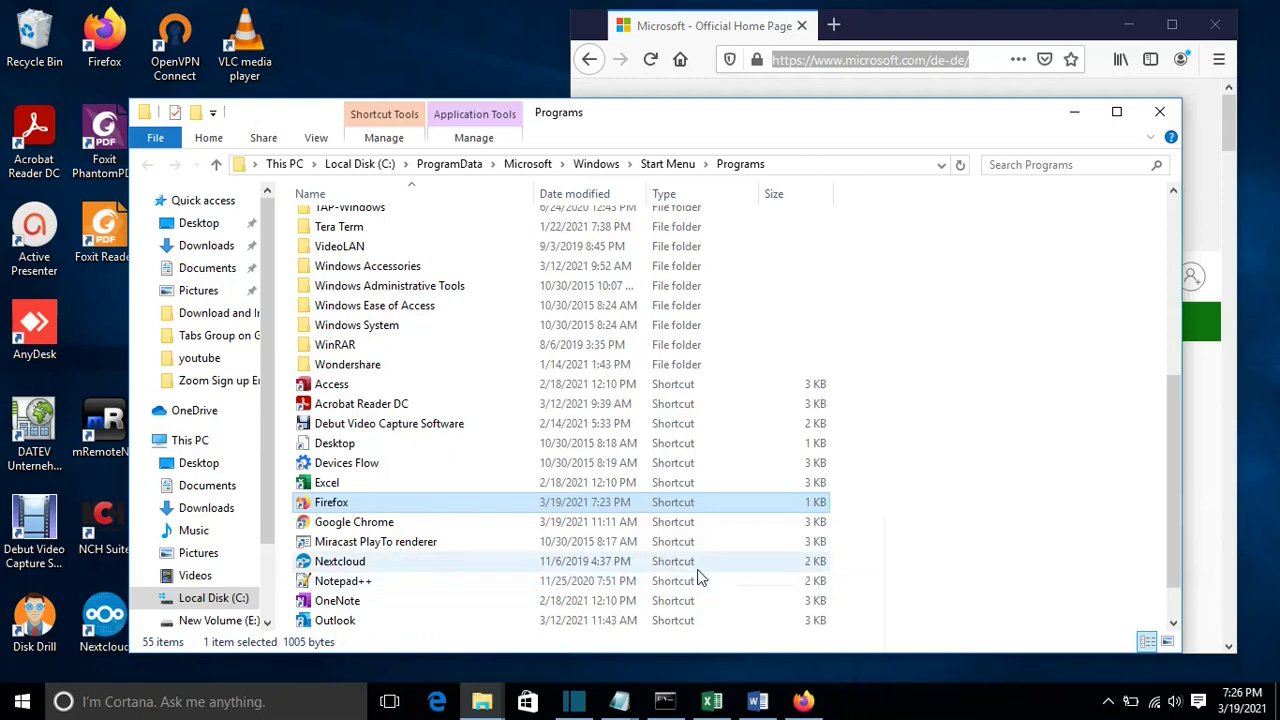
click(1086, 117)
click(1130, 24)
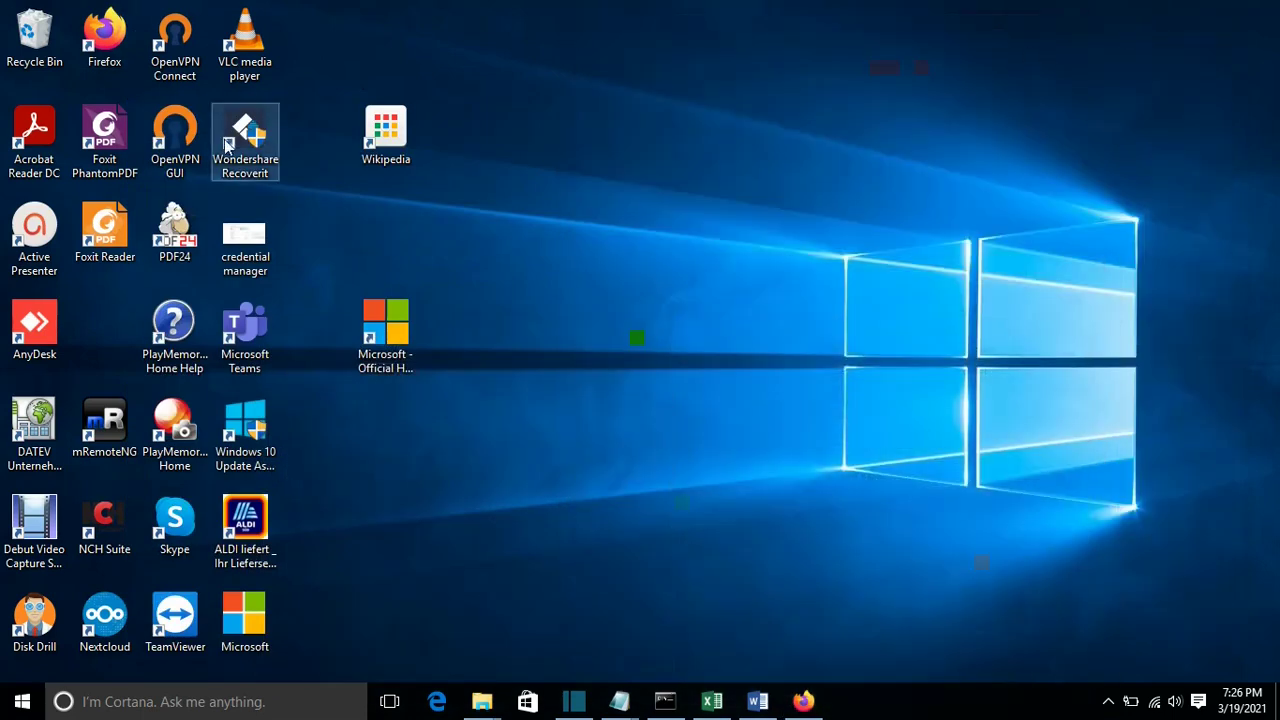
right_click(116, 56)
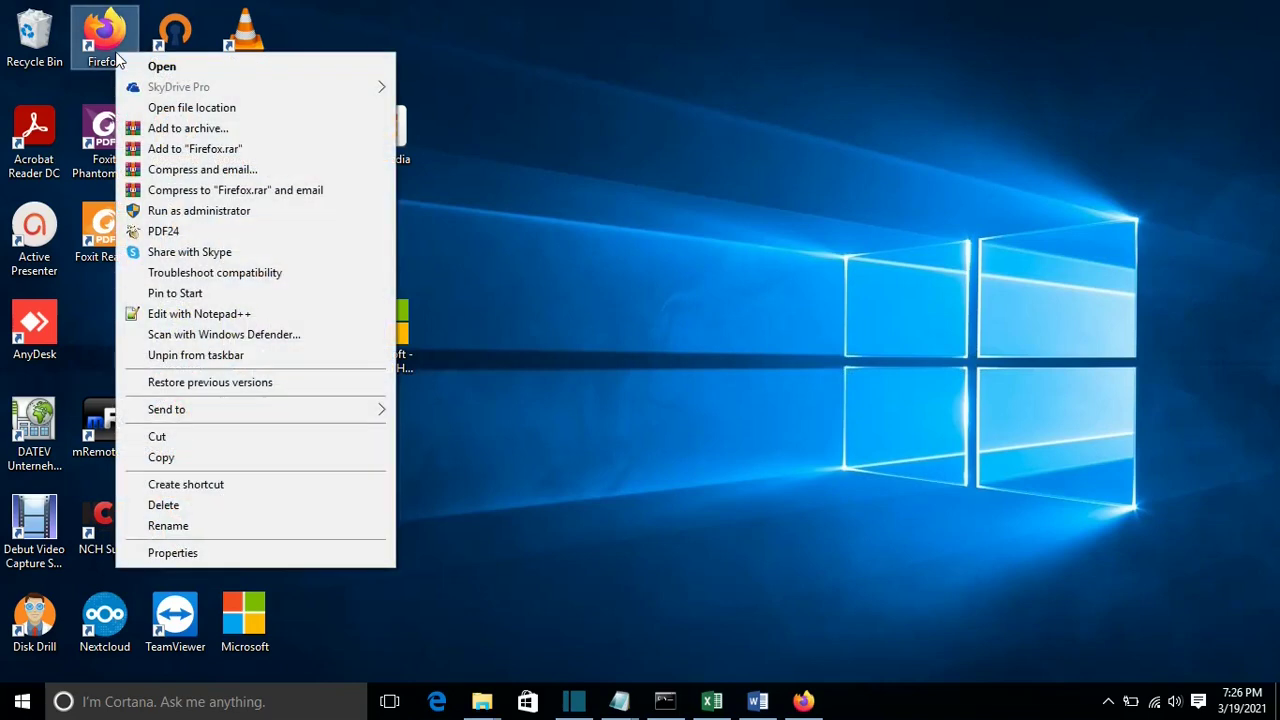
click(172, 553)
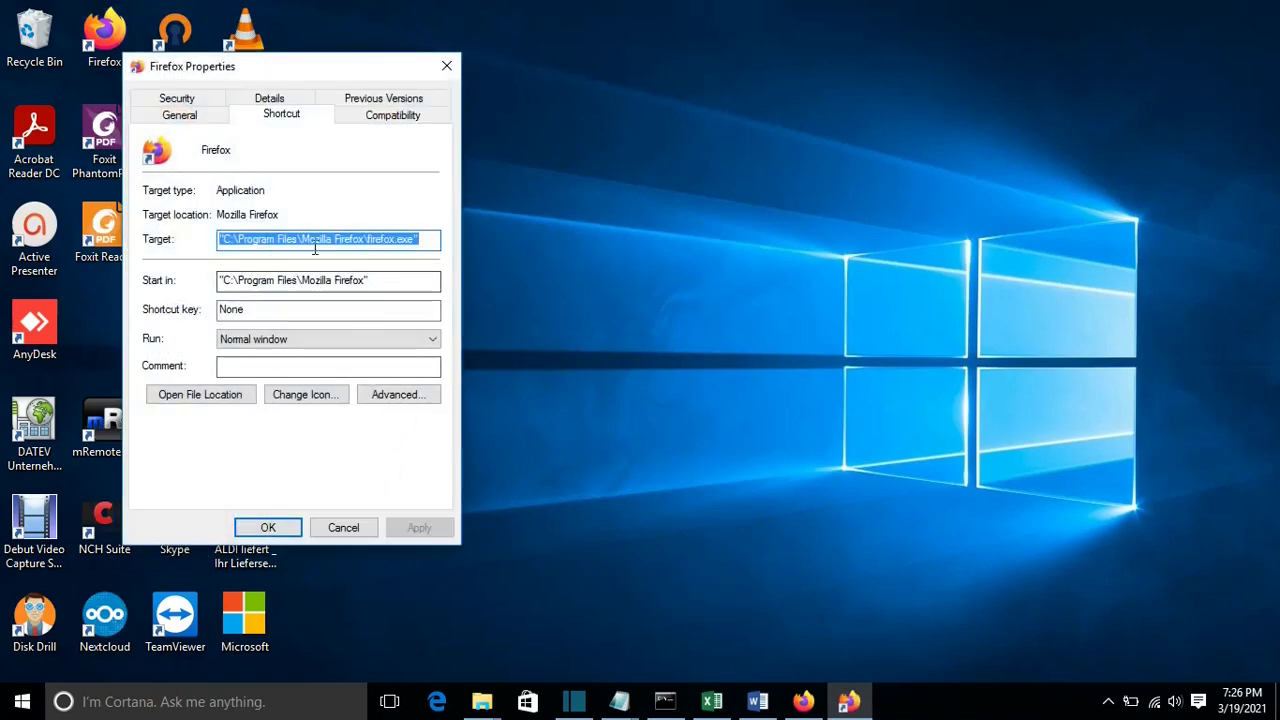
click(430, 240)
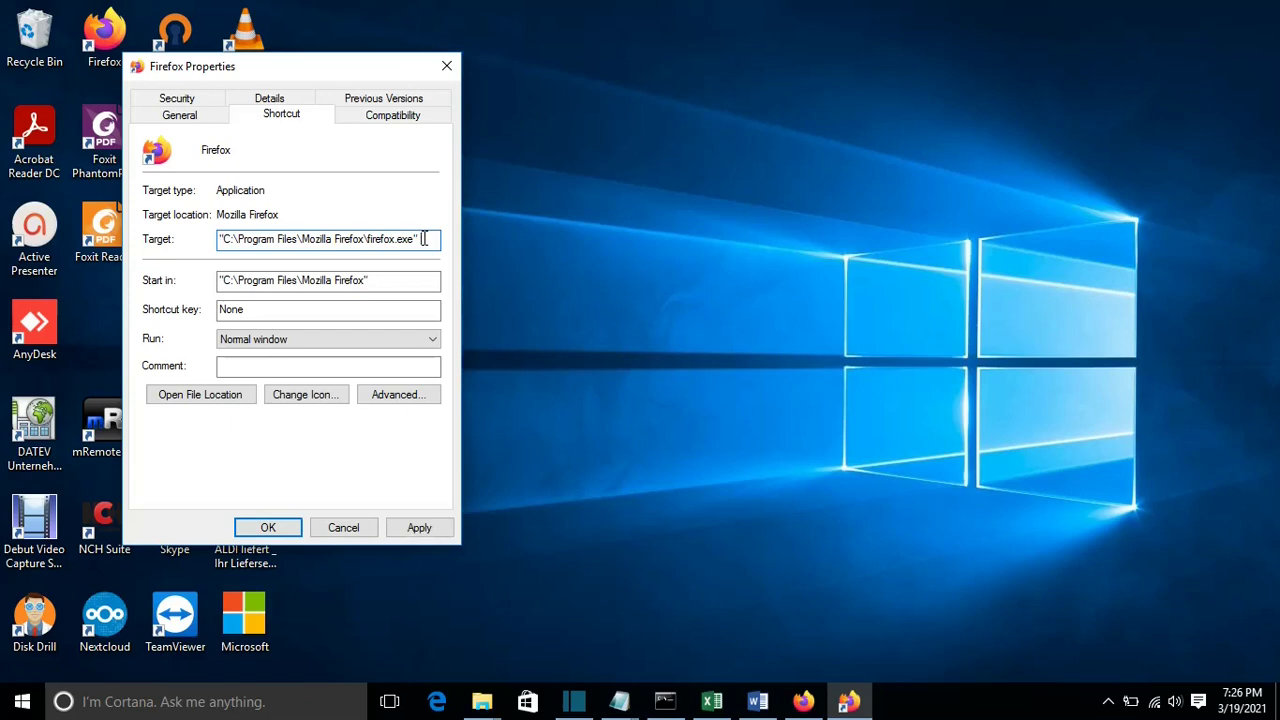
drag(424, 239, 195, 239)
click(429, 239)
text(https://www.microsoft.com/de-de/)
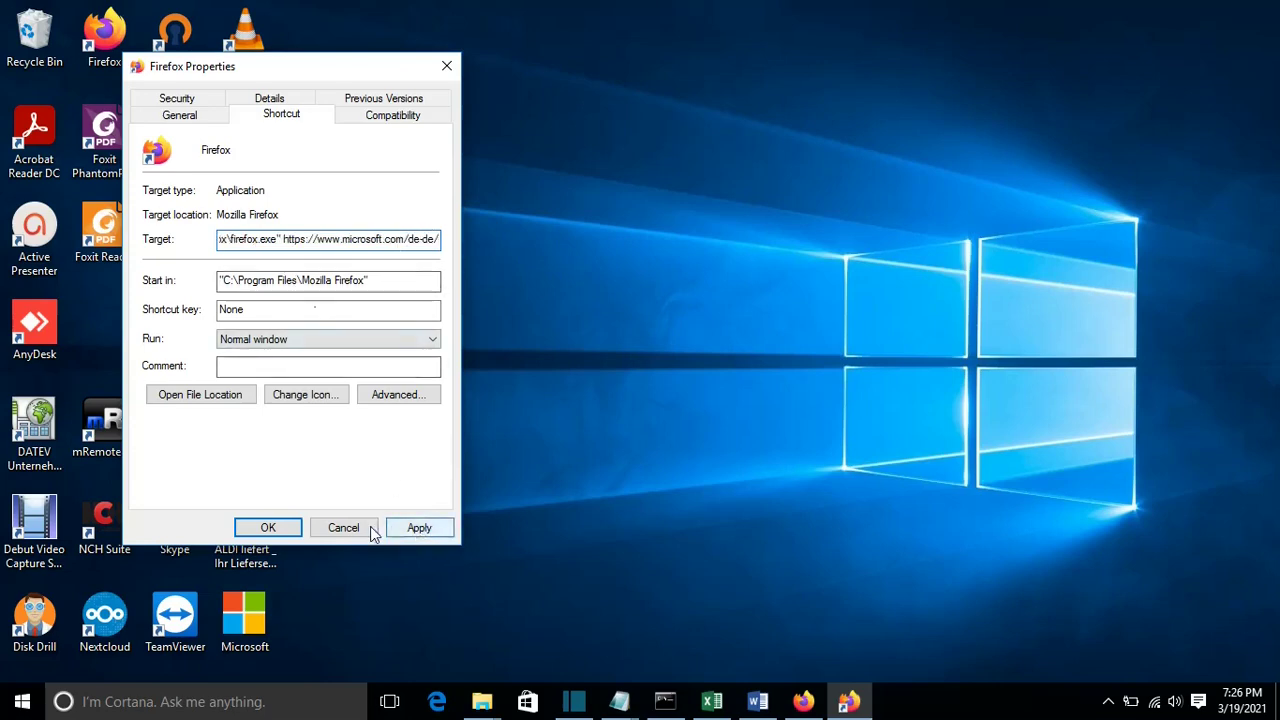
click(419, 530)
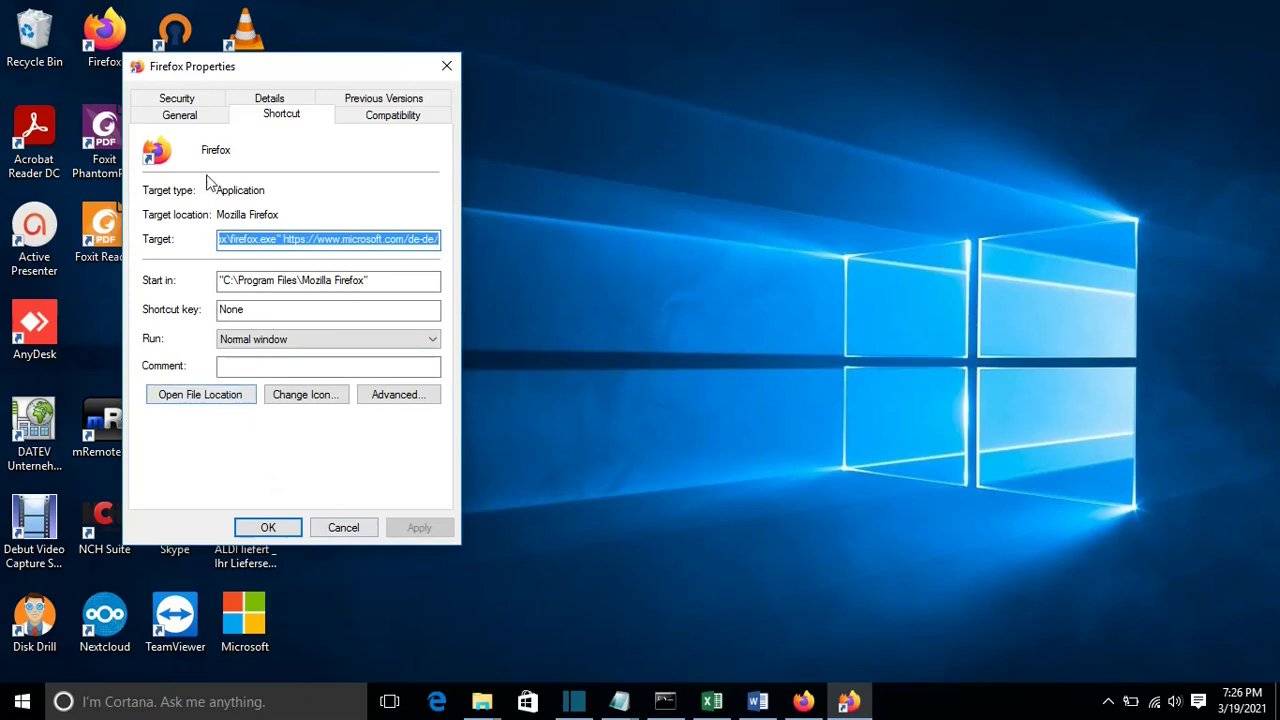
click(180, 115)
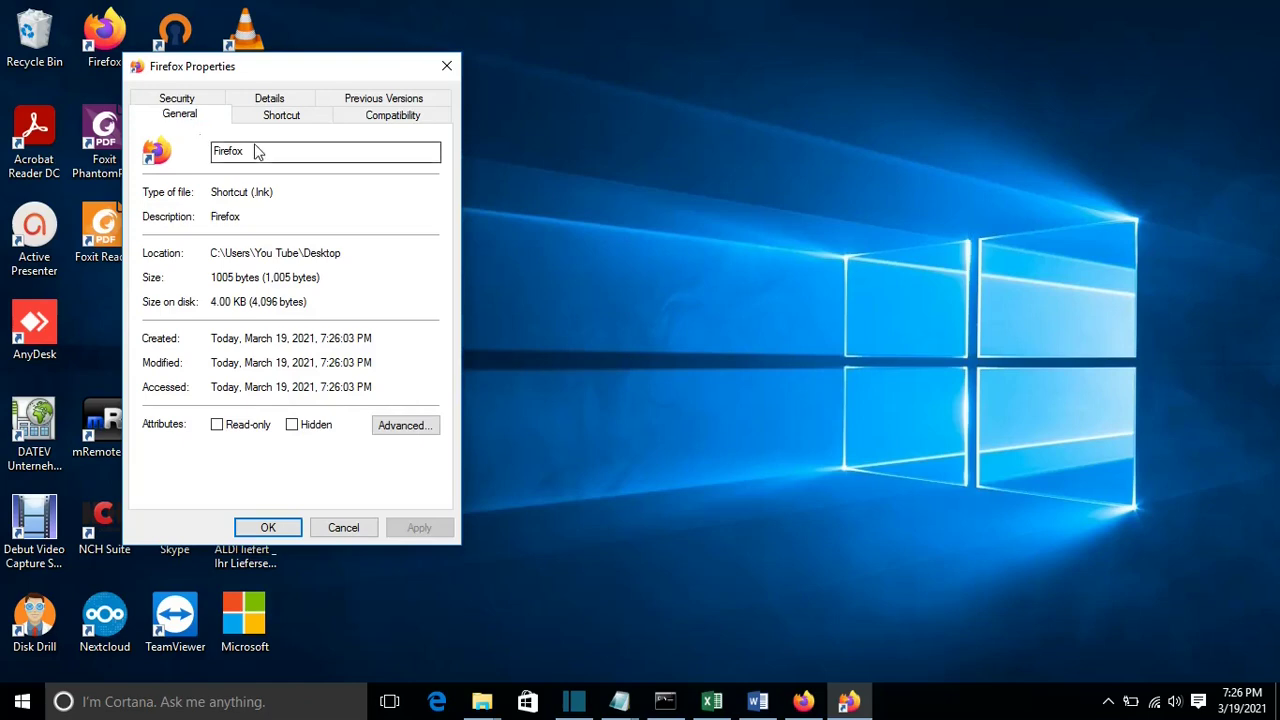
Rename the shortcut from Firefox to Microsoft
drag(258, 153, 192, 154)
mouse_move(803, 701)
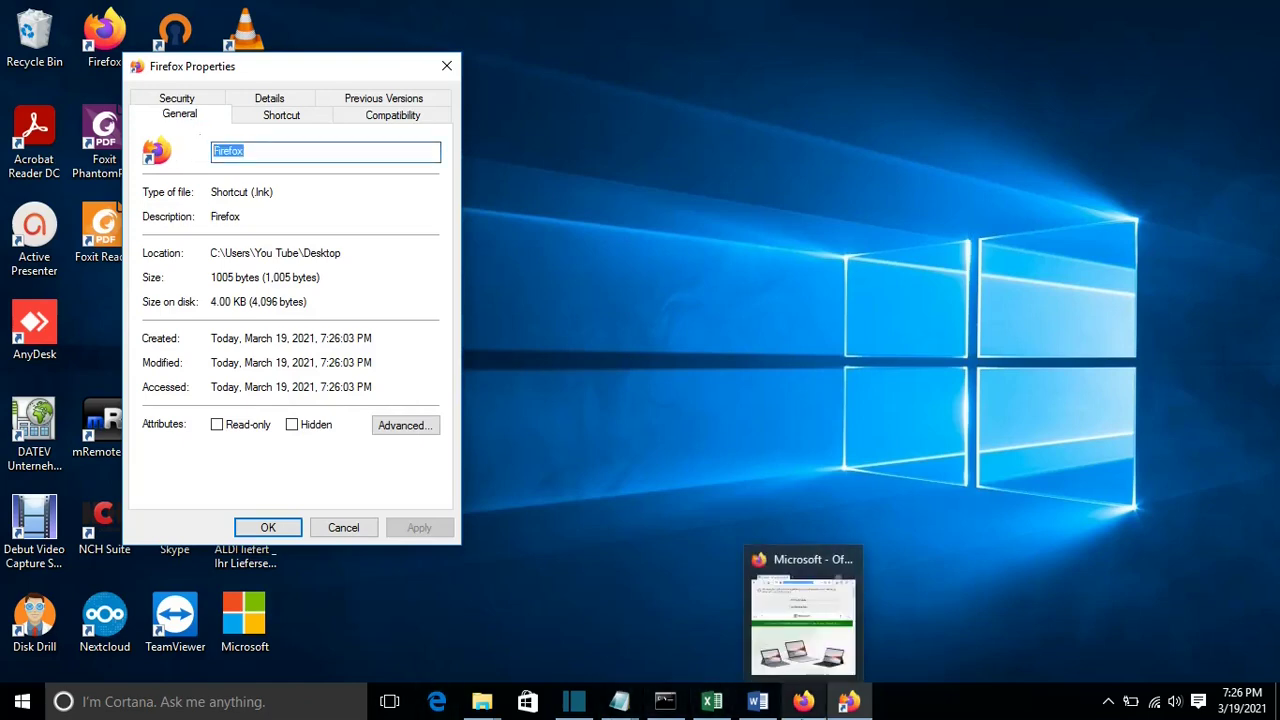
text(M)
text(icro)
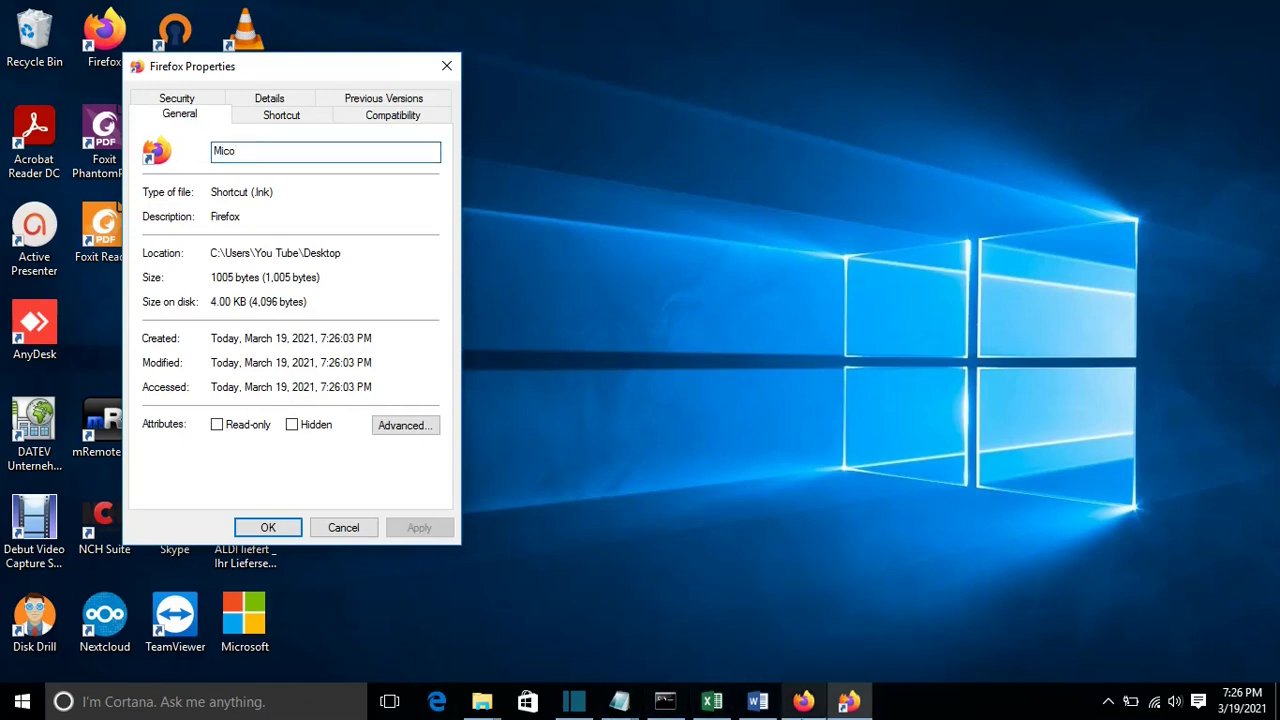
key(BackSpace)
text(rosoft)
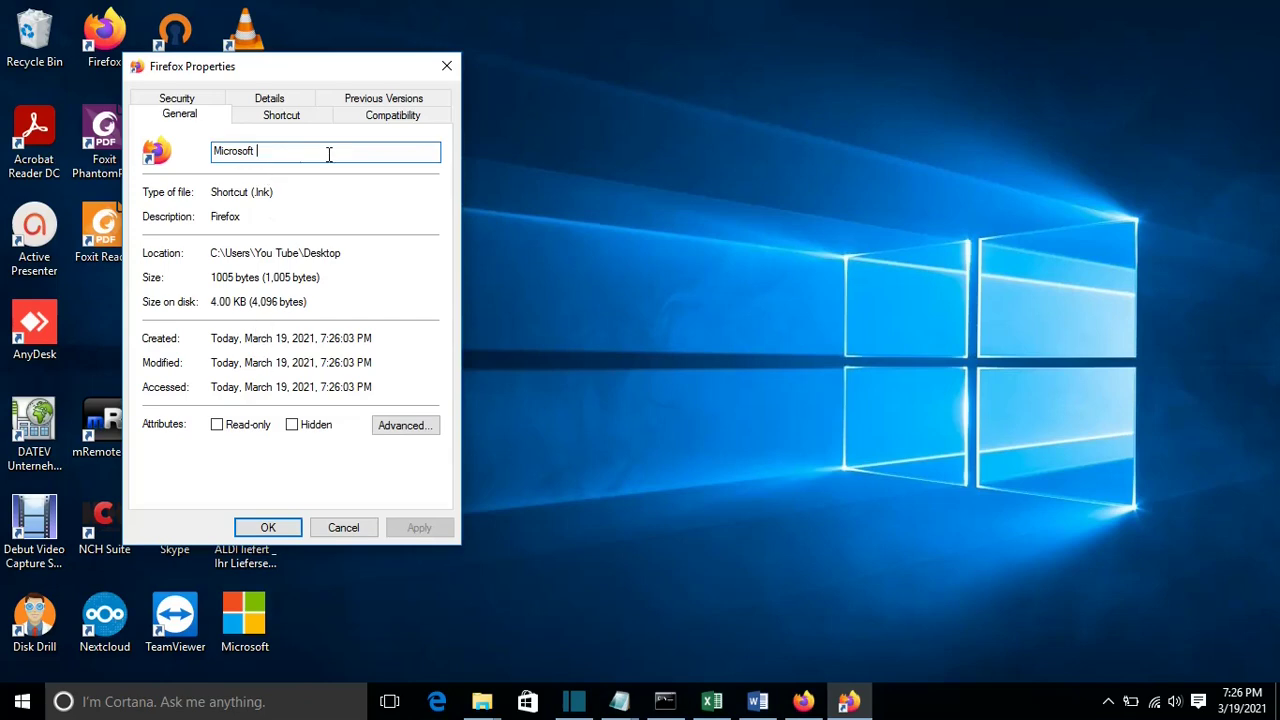
Give the shortcut the green-plus icon and save its properties
click(273, 117)
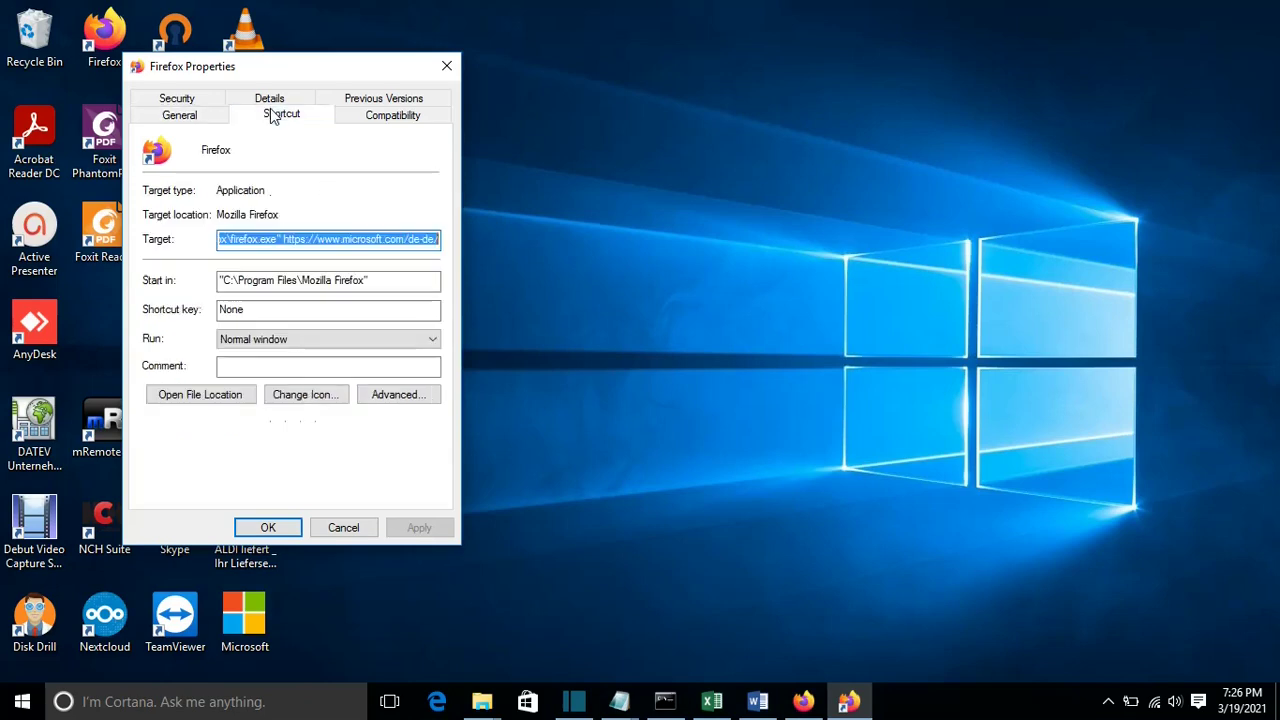
click(296, 395)
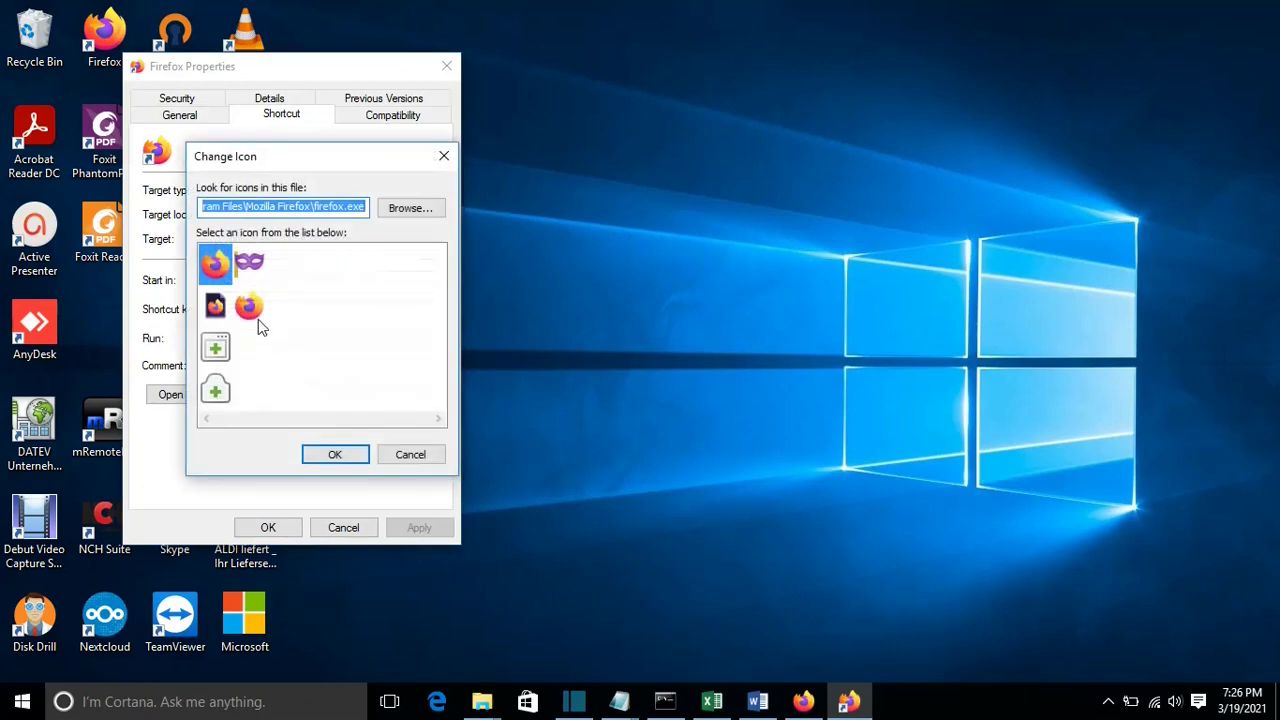
click(410, 207)
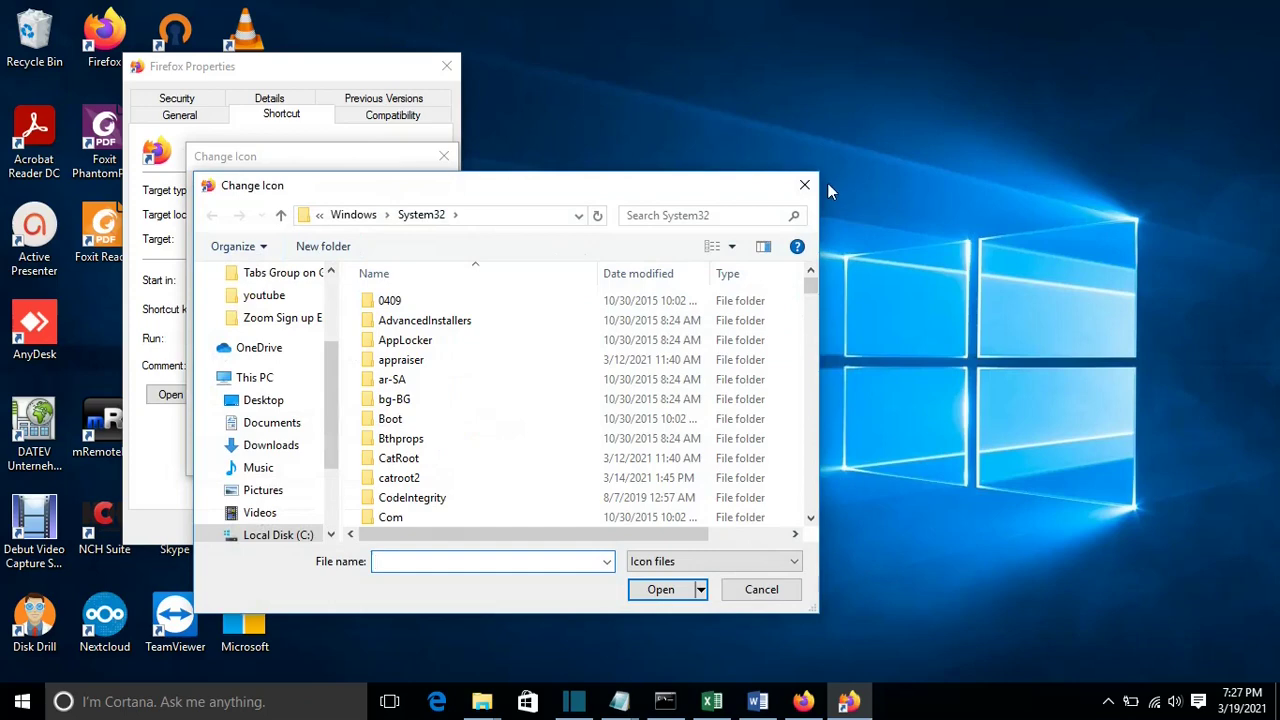
click(804, 185)
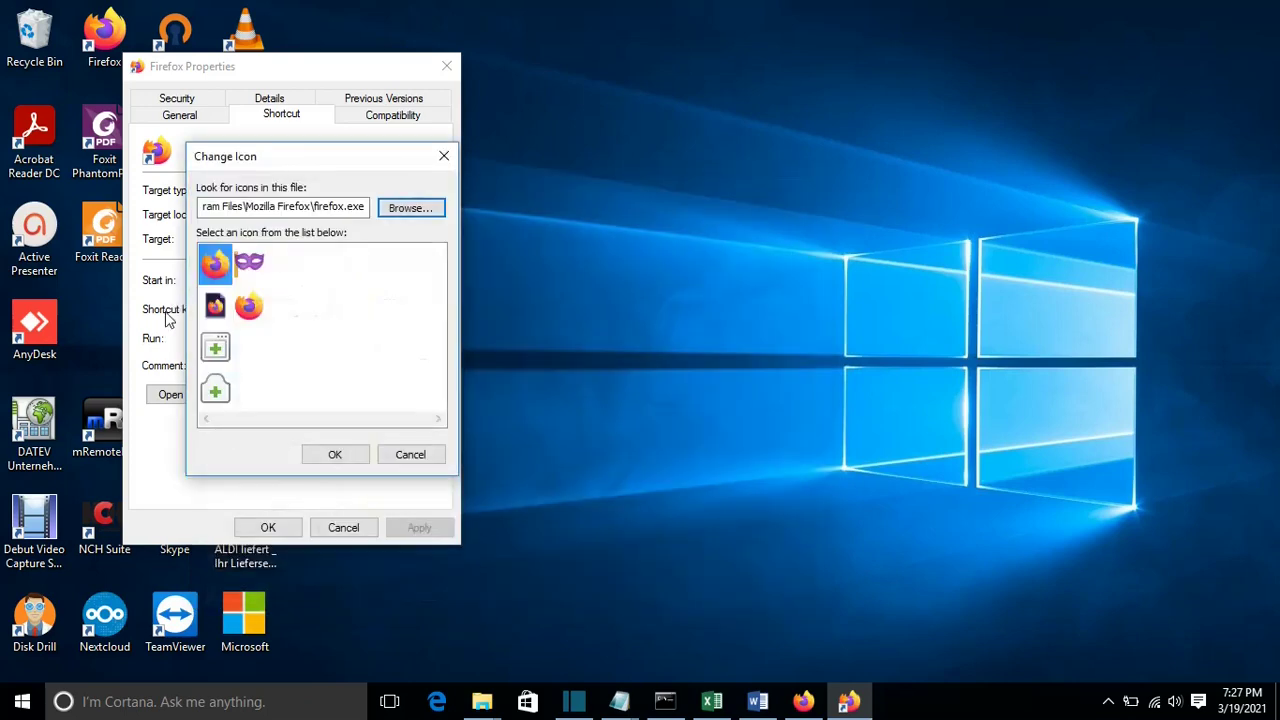
click(214, 350)
click(330, 452)
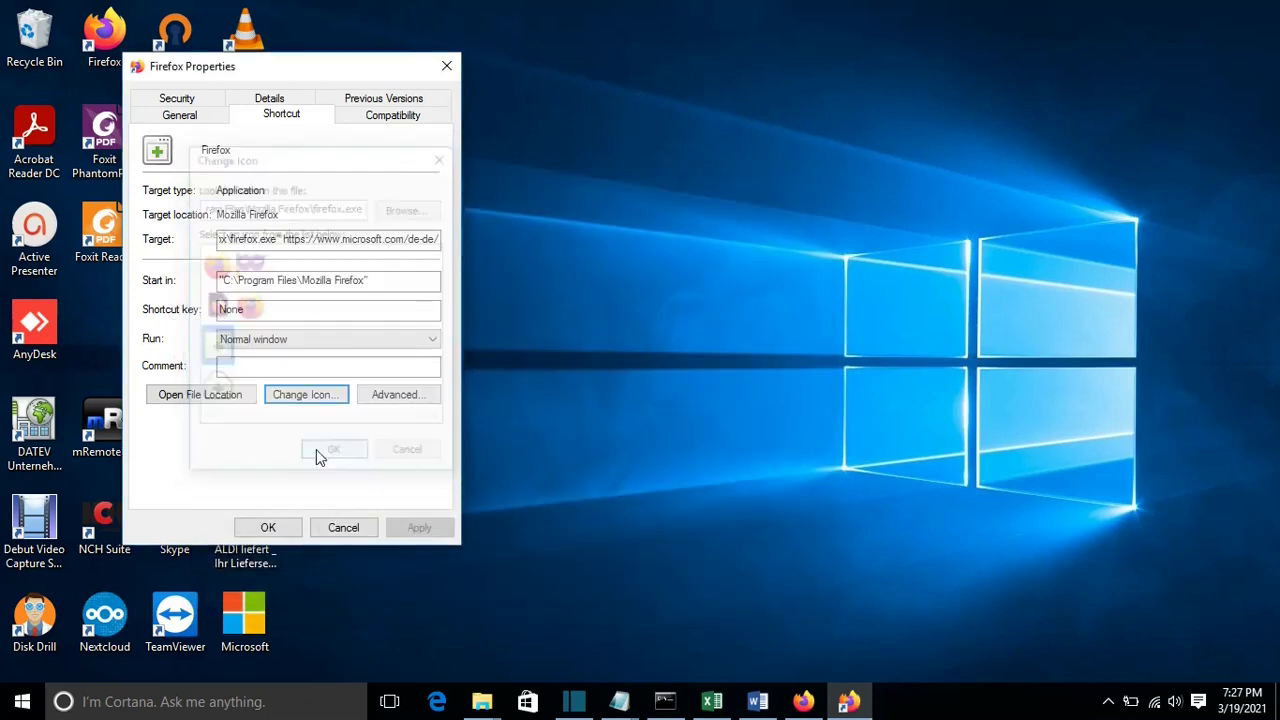
click(268, 528)
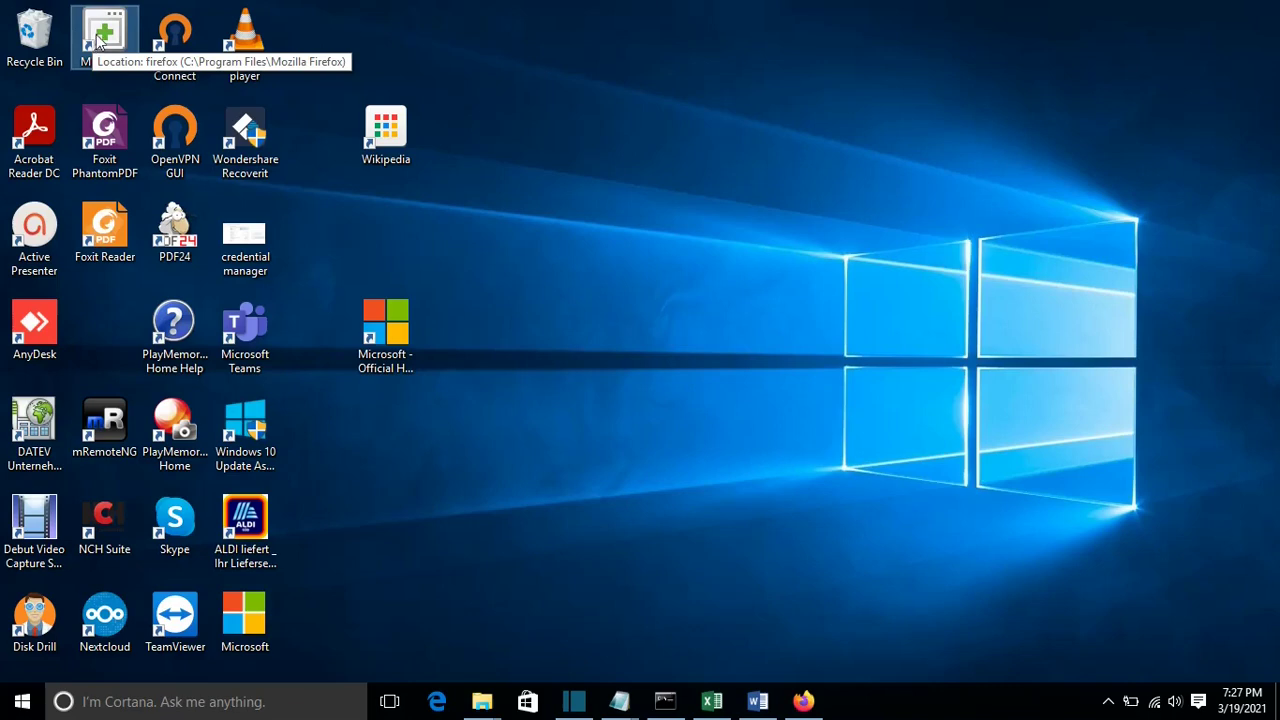
Launch the Microsoft shortcut to open microsoft.com/de-de in Firefox, then minimize Firefox
double_click(90, 55)
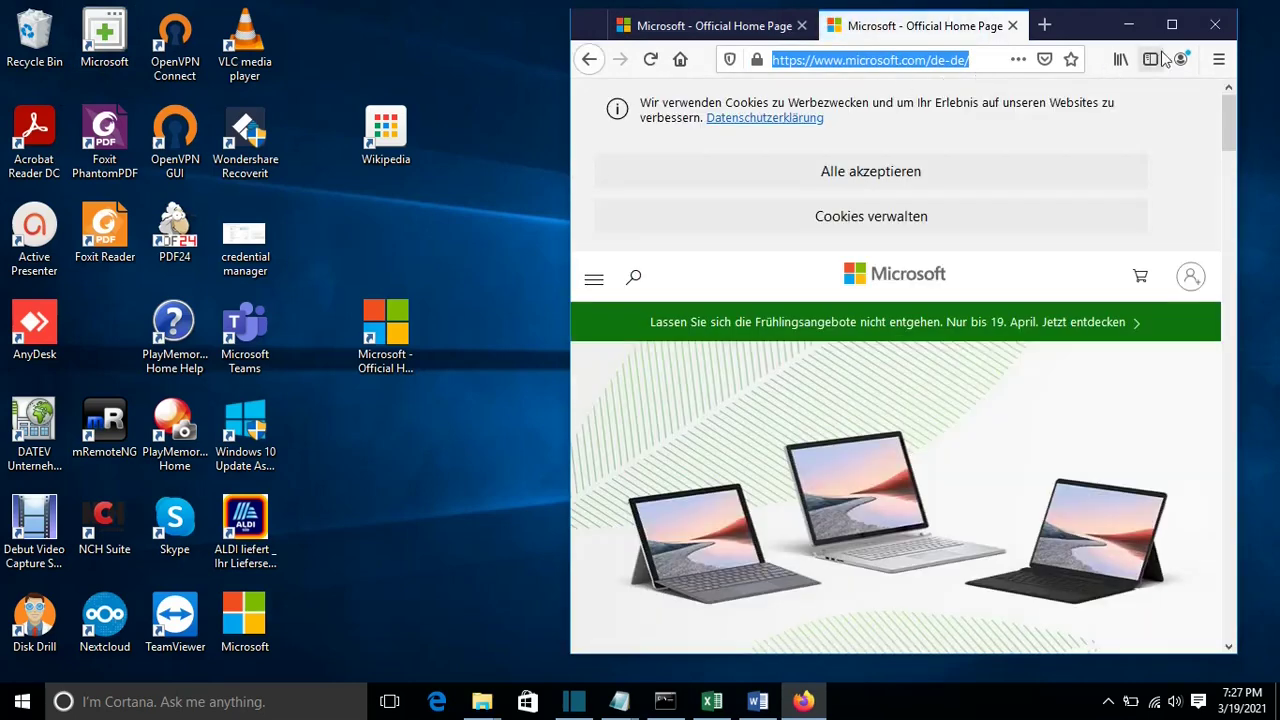
click(1173, 24)
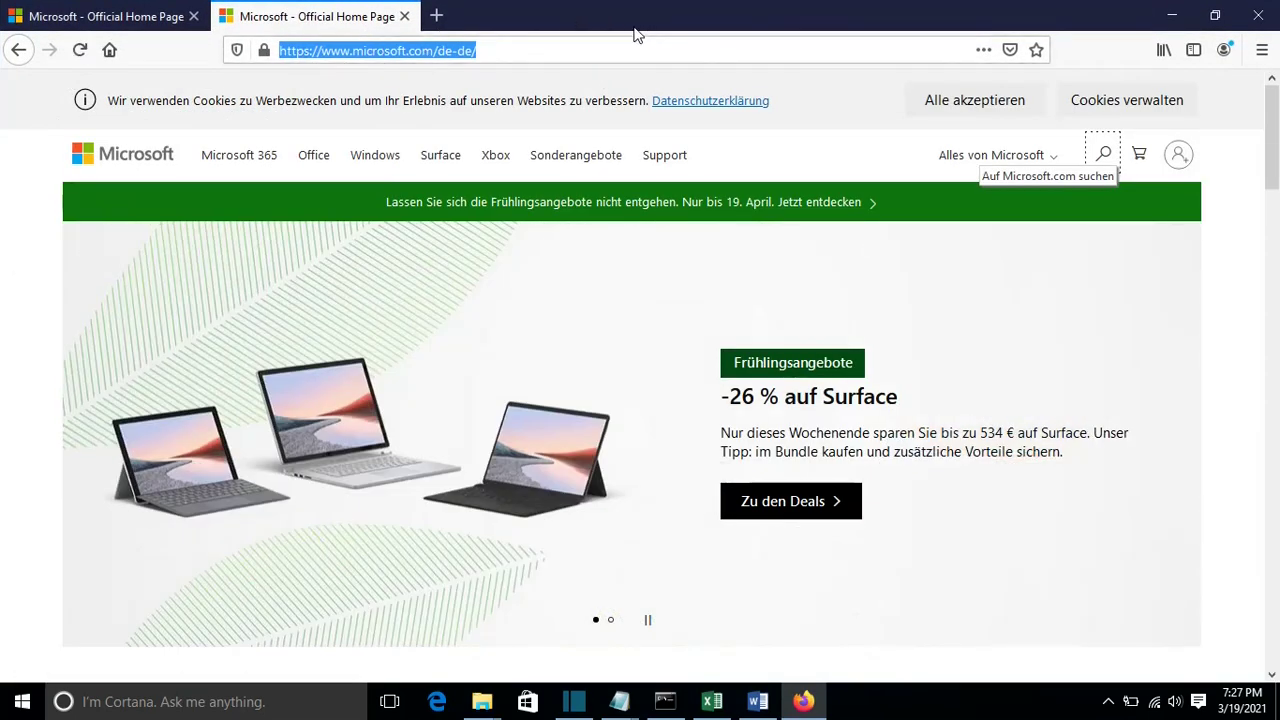
click(1178, 17)
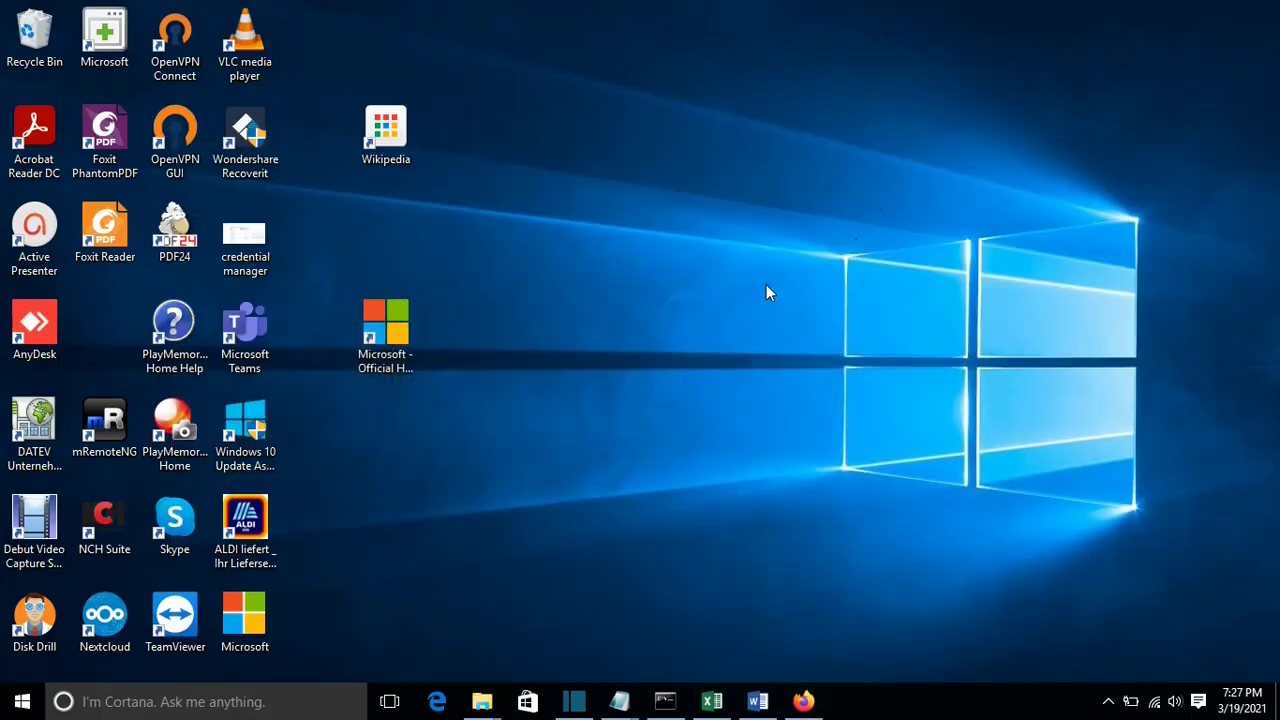
Open Internet Explorer's file location from the Windows Accessories group in All apps
click(12, 708)
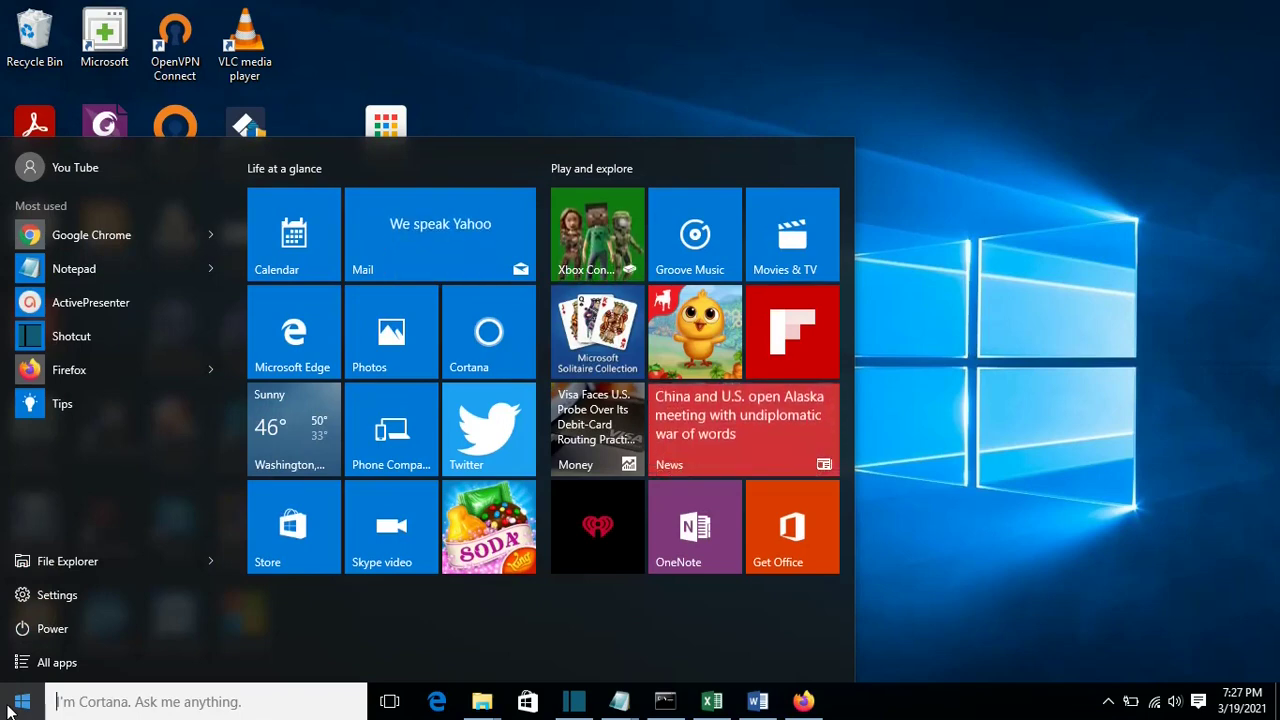
click(40, 672)
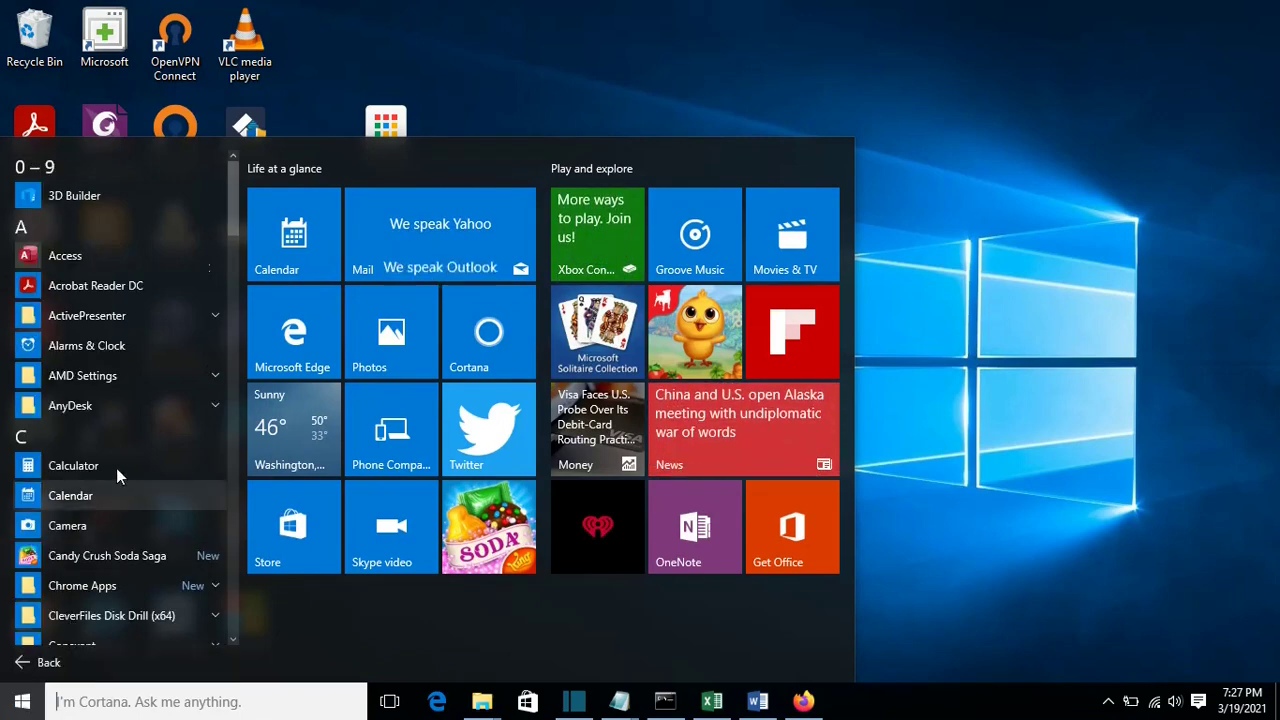
scroll(113, 459, down, 3)
scroll(113, 462, down, 10)
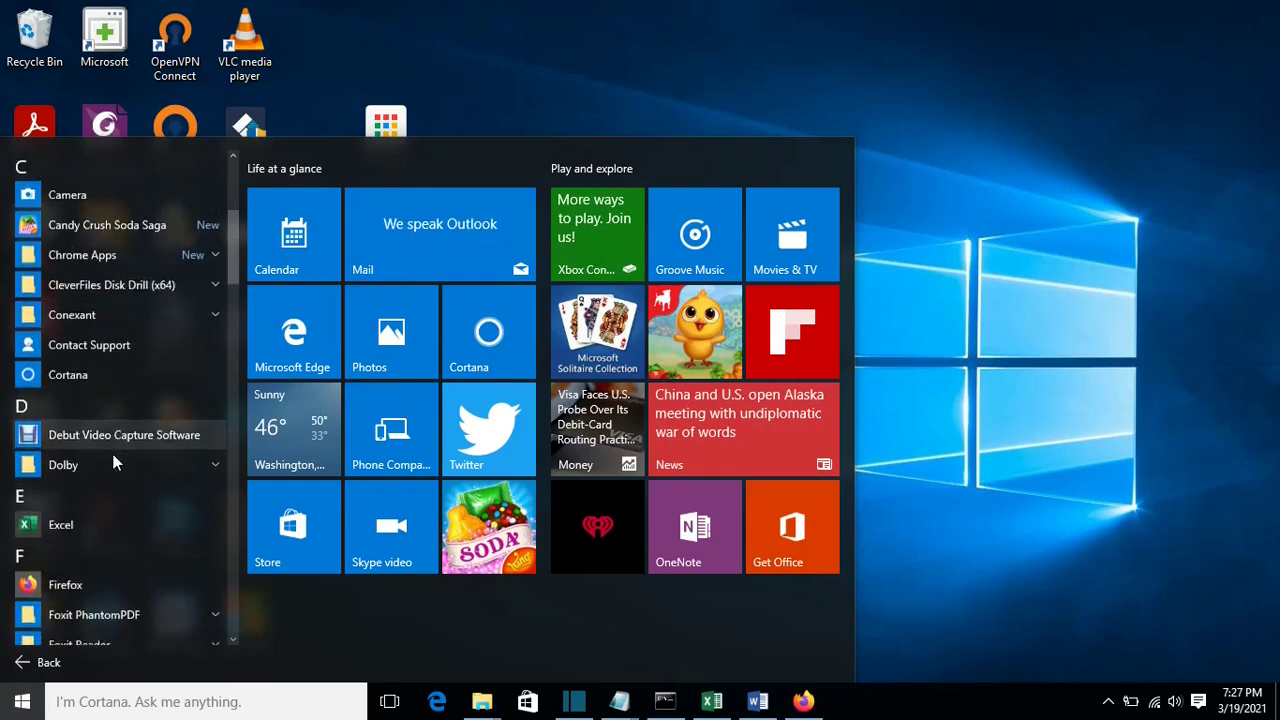
scroll(120, 452, down, 1)
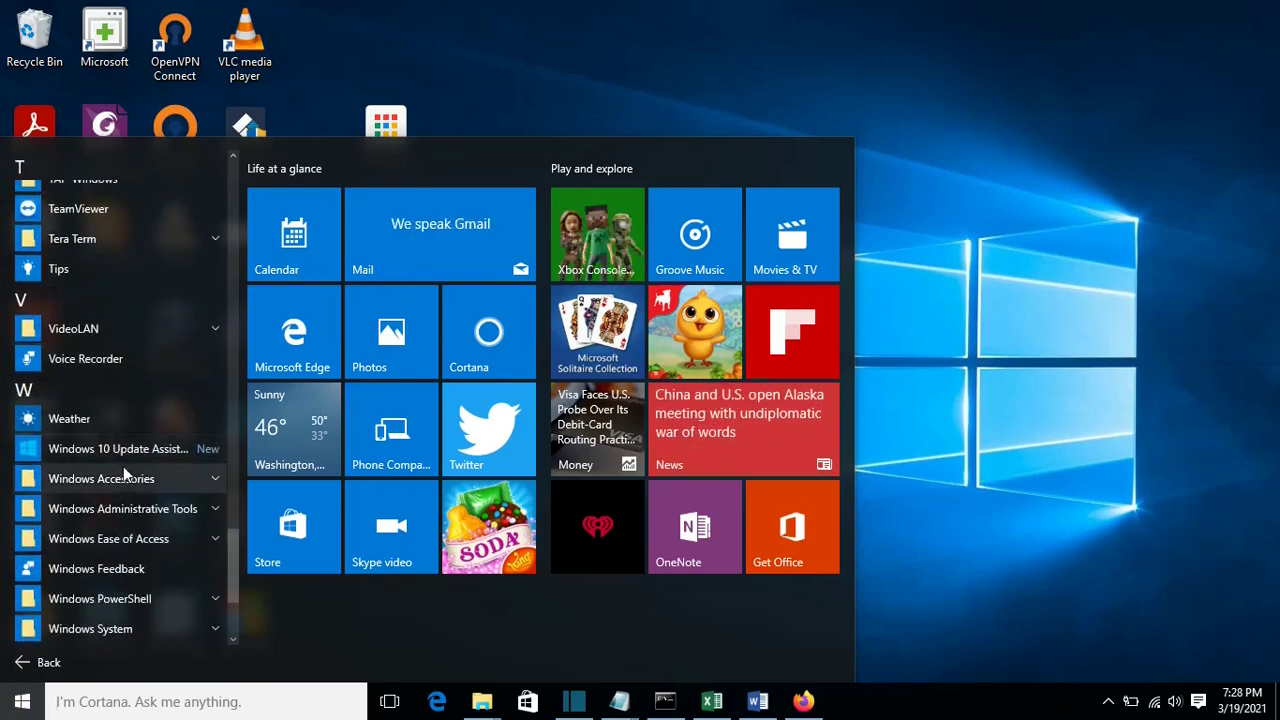
click(138, 476)
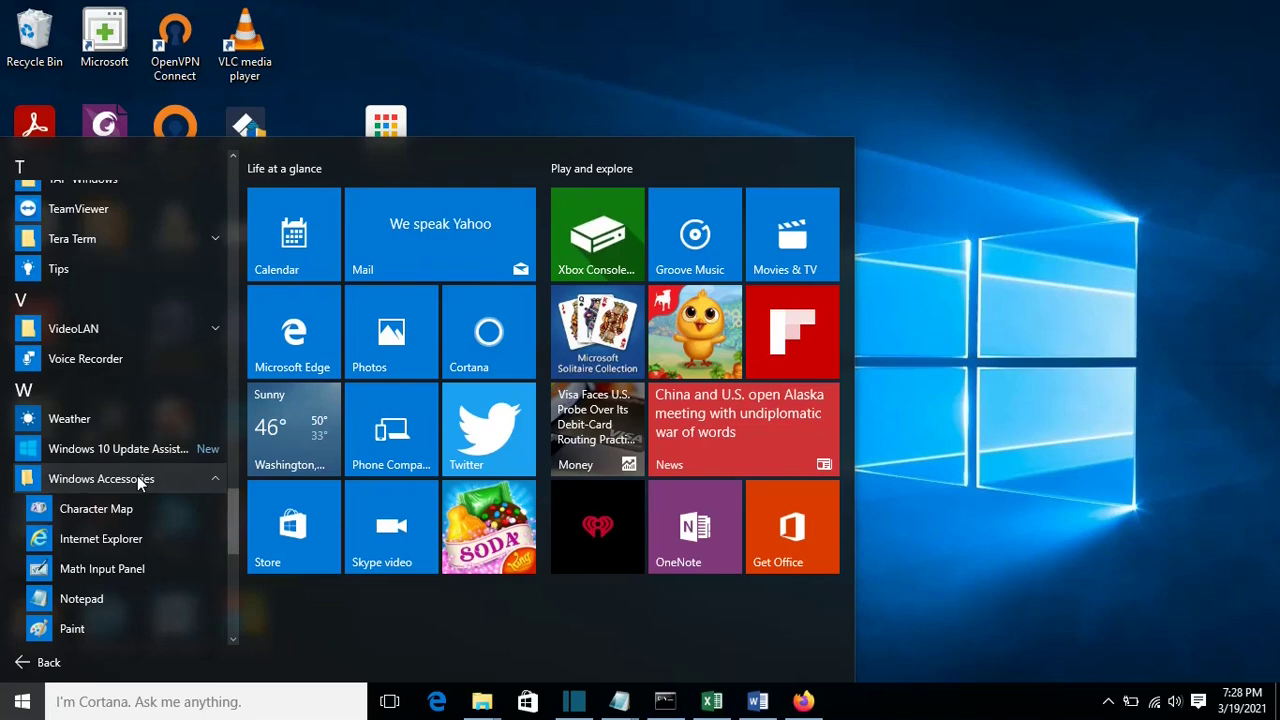
scroll(137, 475, down, 1)
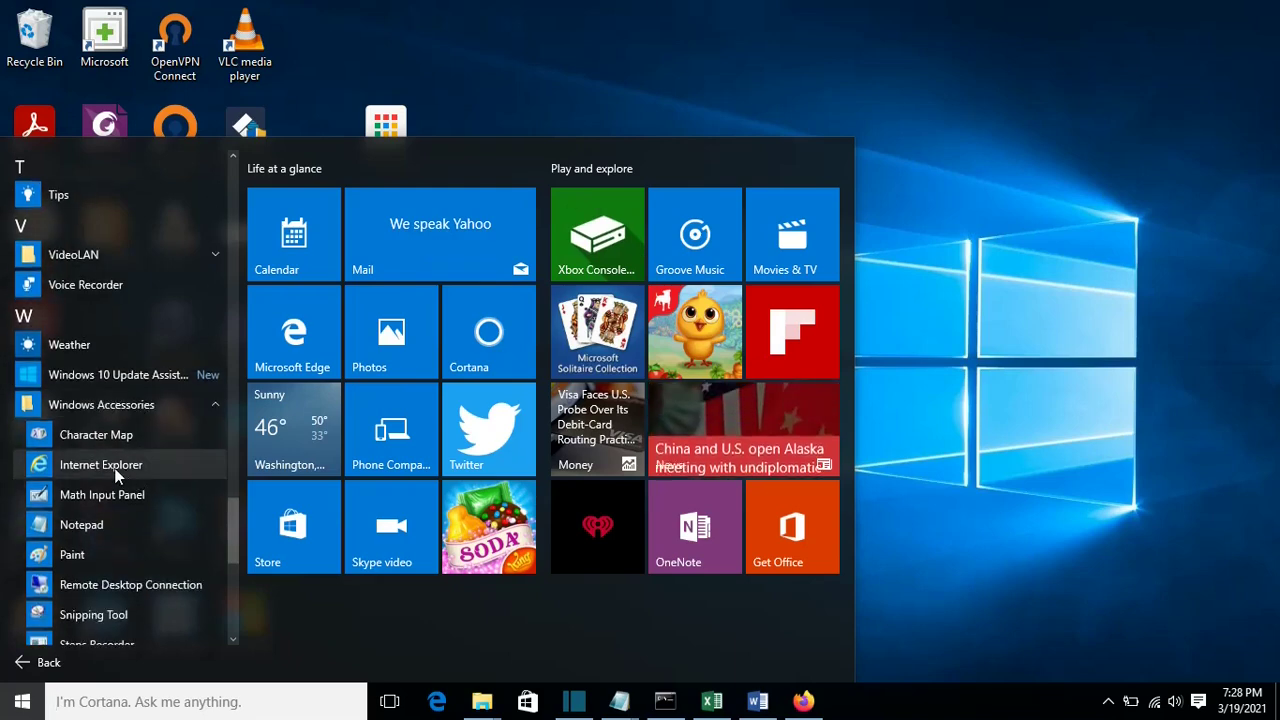
click(116, 475)
right_click(116, 475)
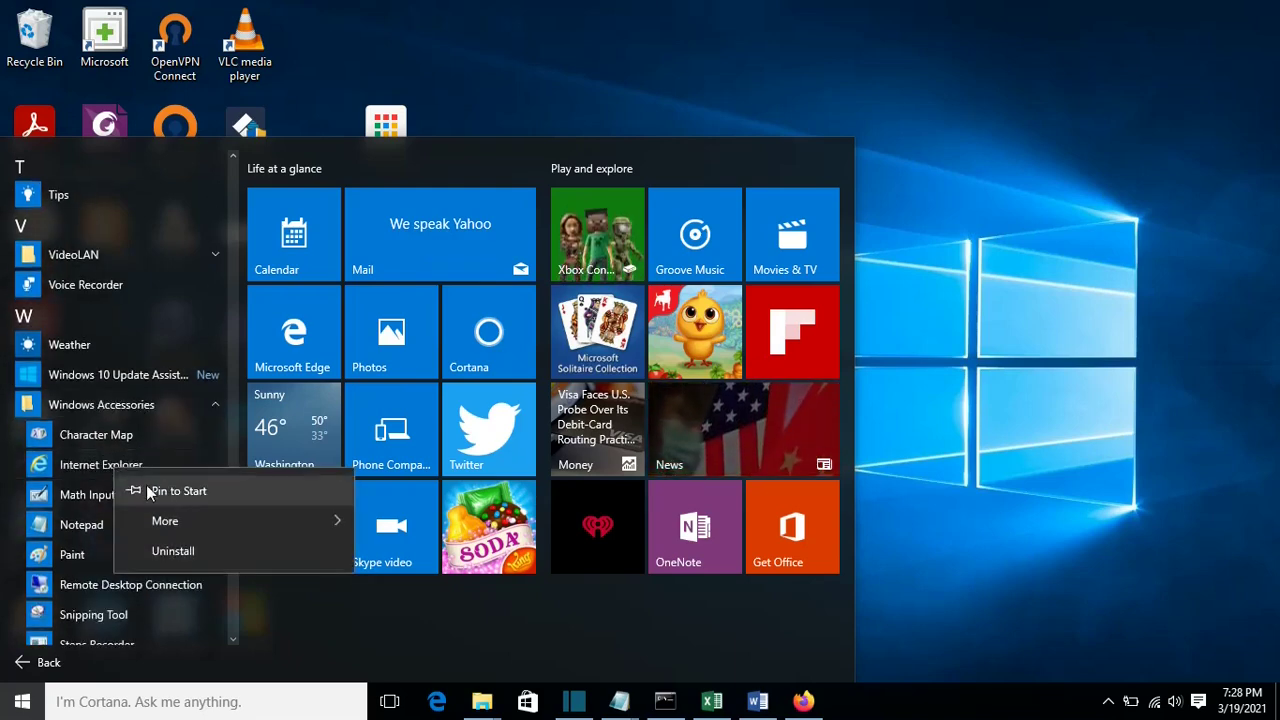
mouse_move(189, 522)
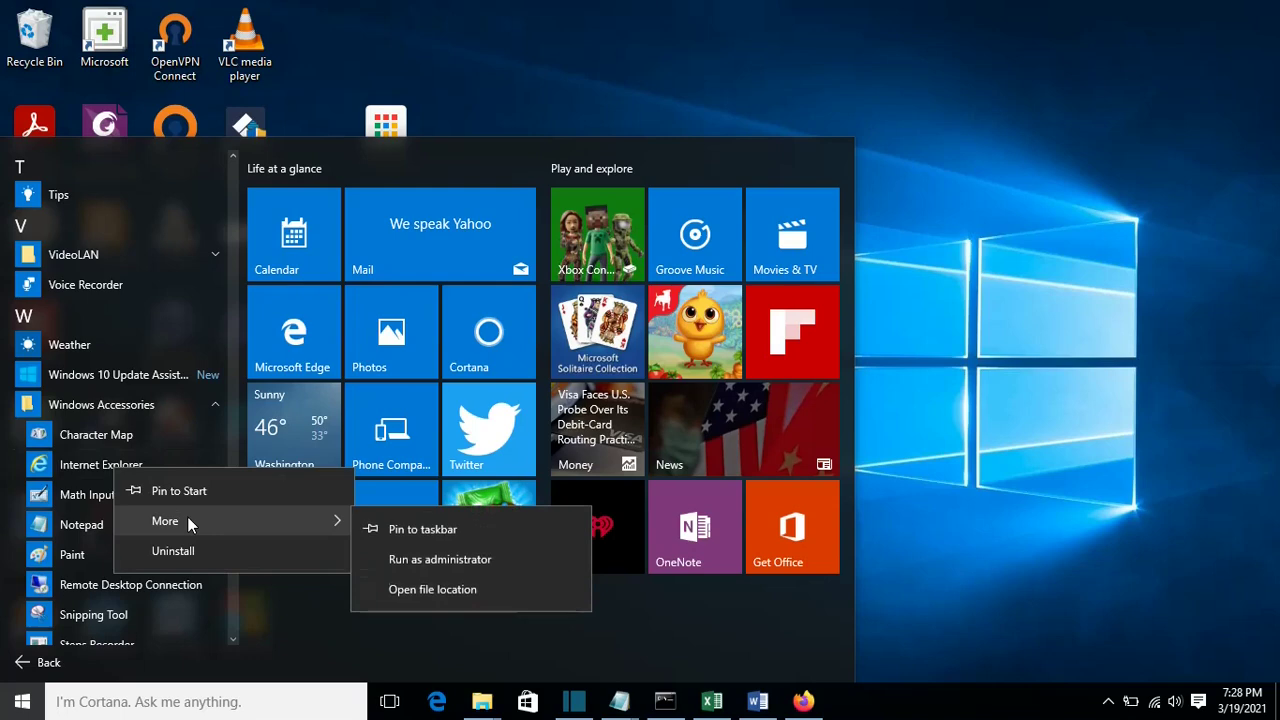
click(418, 589)
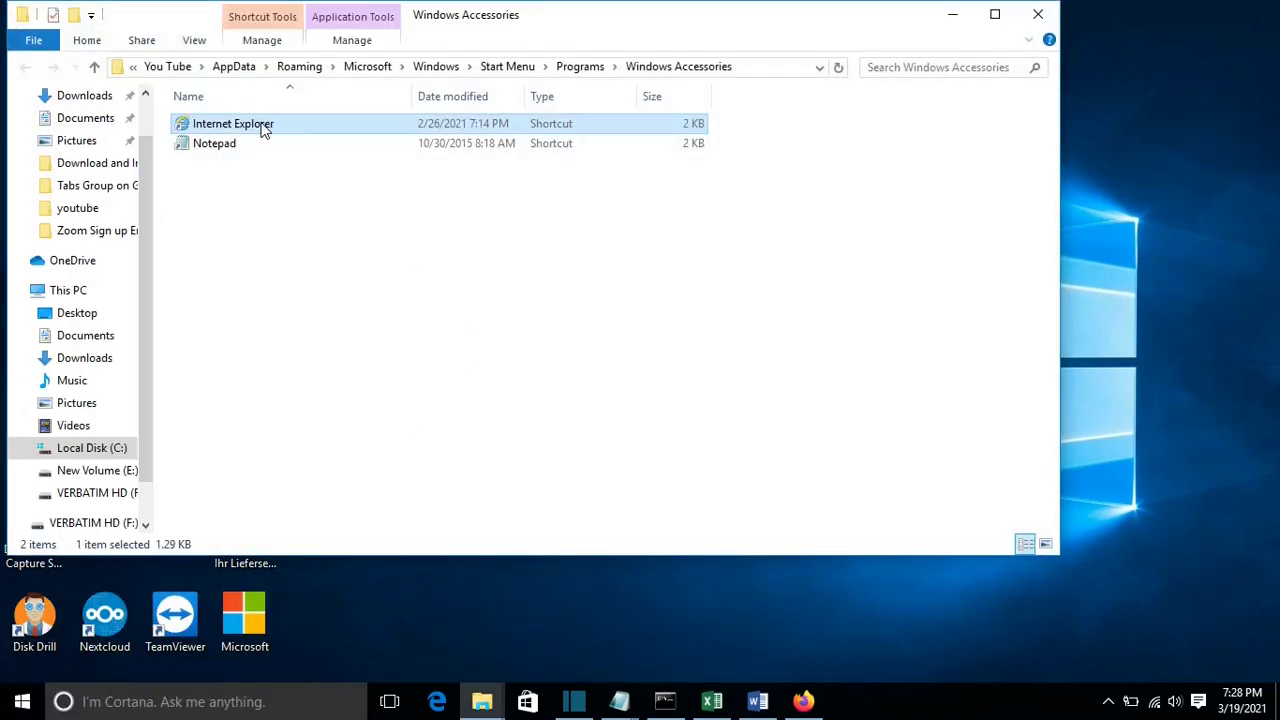
Send Internet Explorer to the desktop as a shortcut and minimize the Windows Accessories folder
right_click(262, 128)
mouse_move(331, 466)
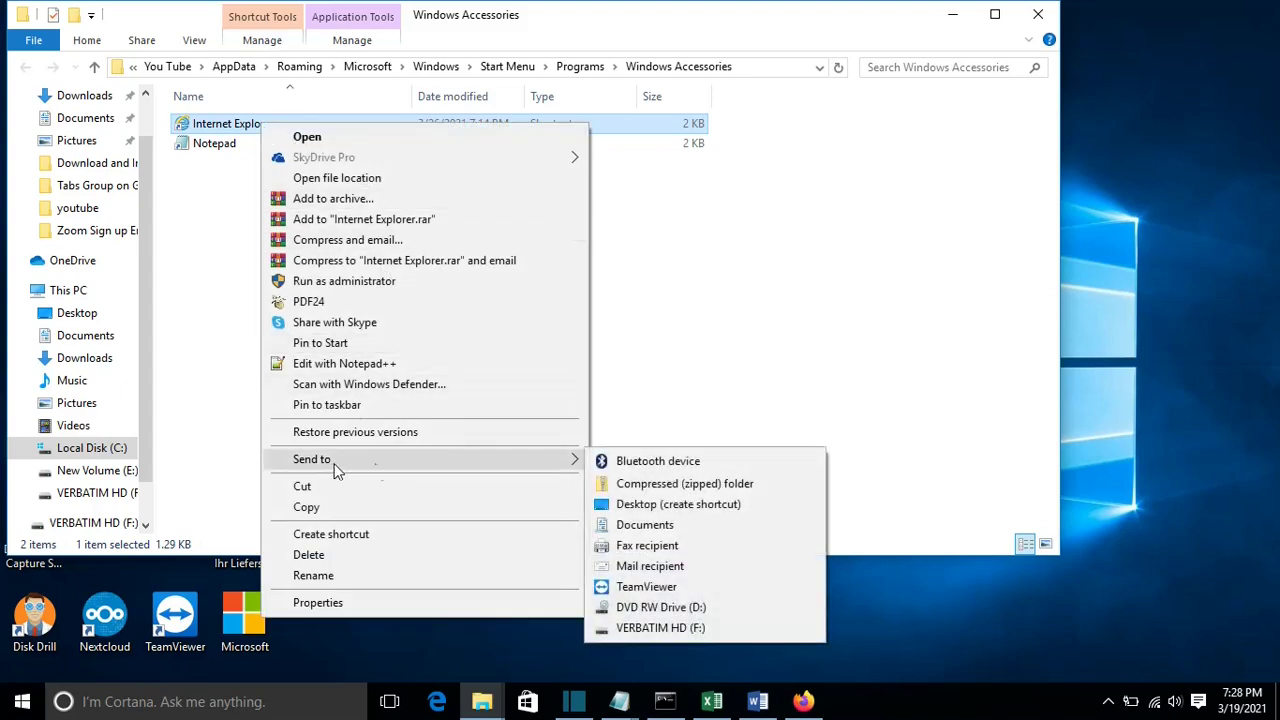
click(672, 508)
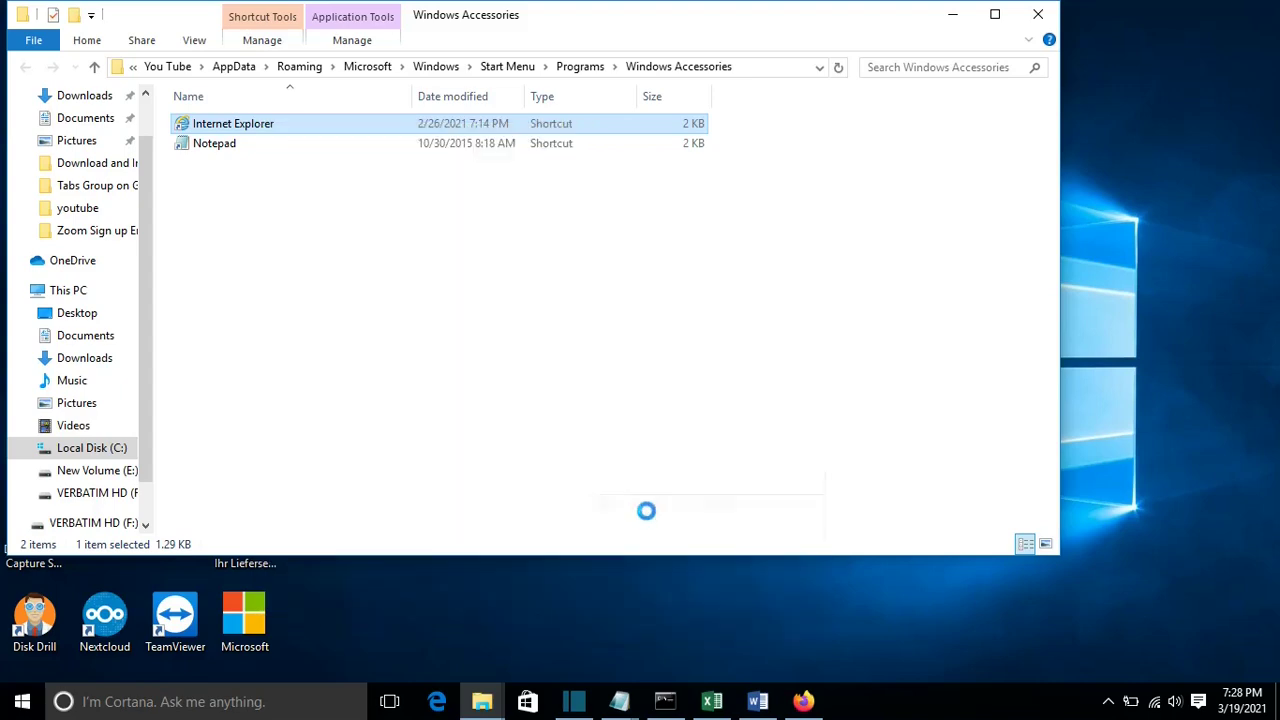
drag(972, 16, 1050, 123)
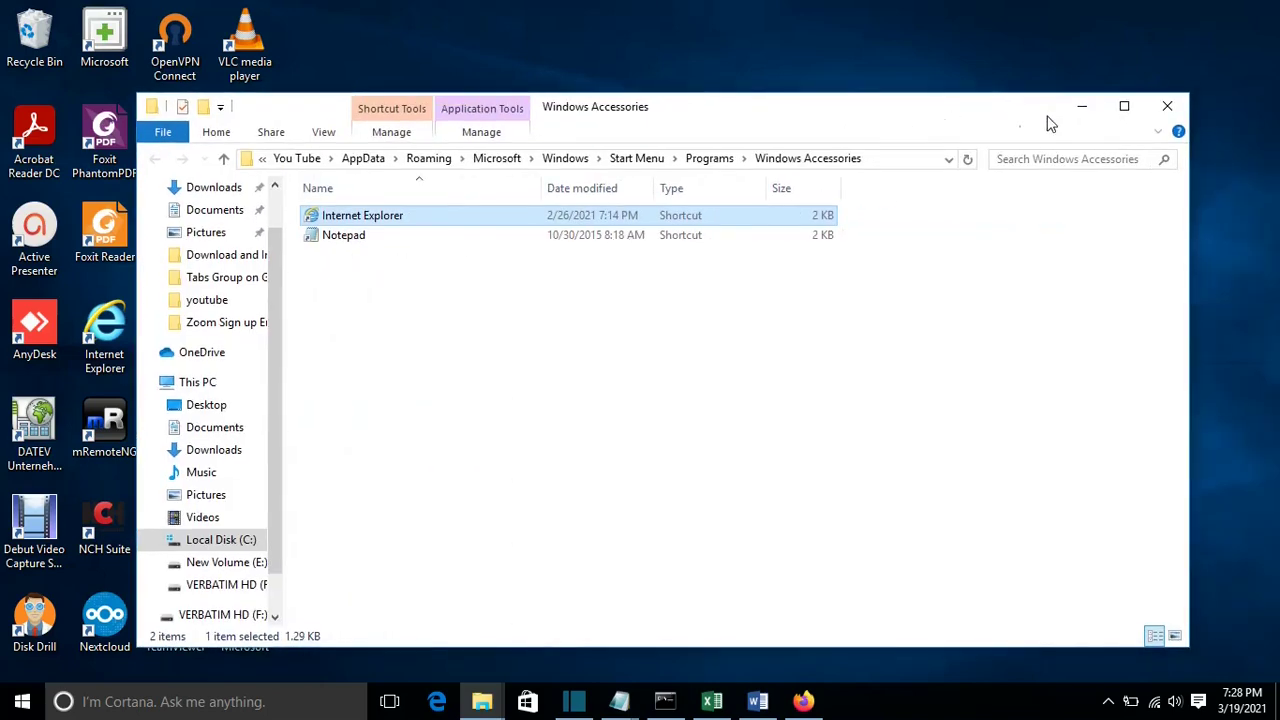
click(1083, 107)
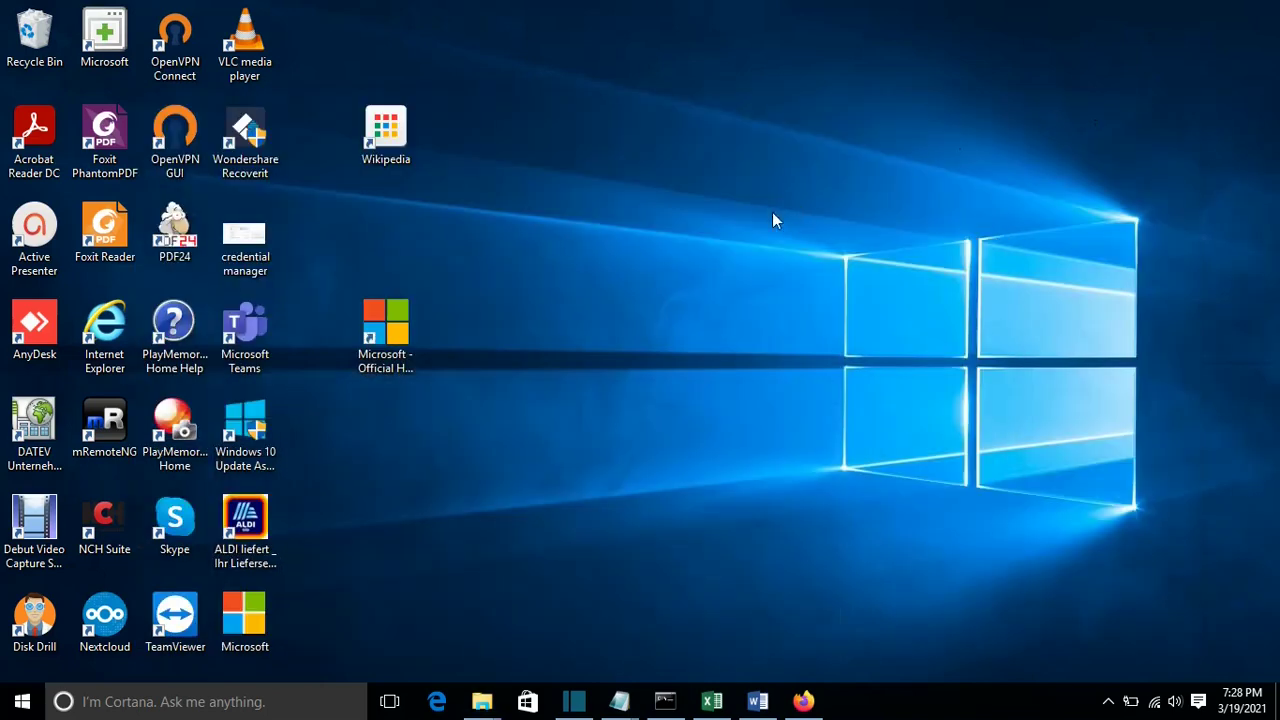
click(104, 345)
right_click(104, 345)
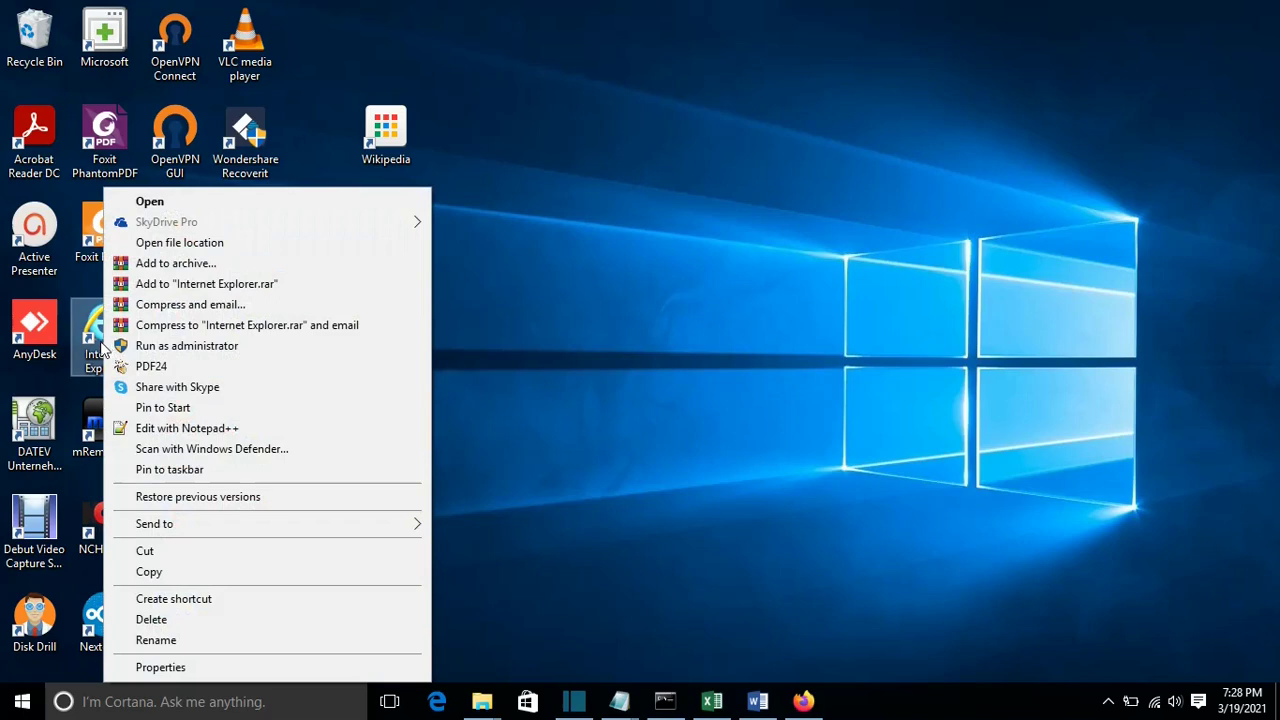
click(172, 664)
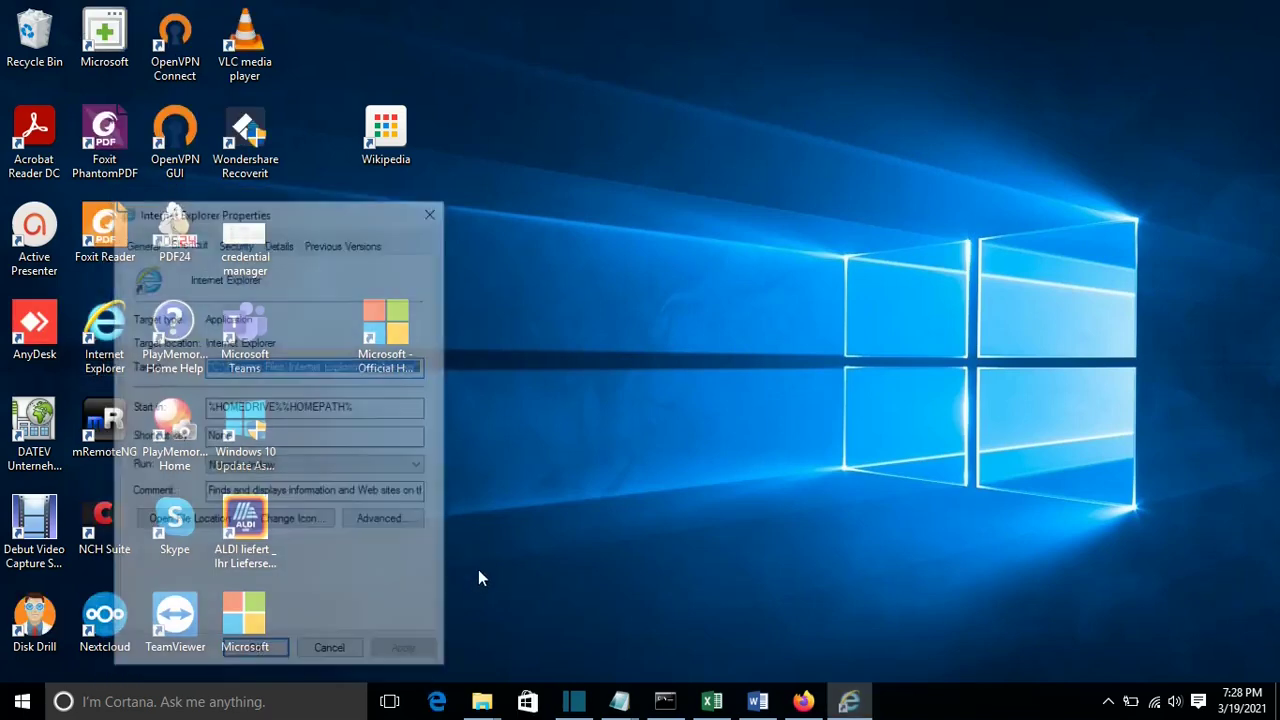
click(424, 367)
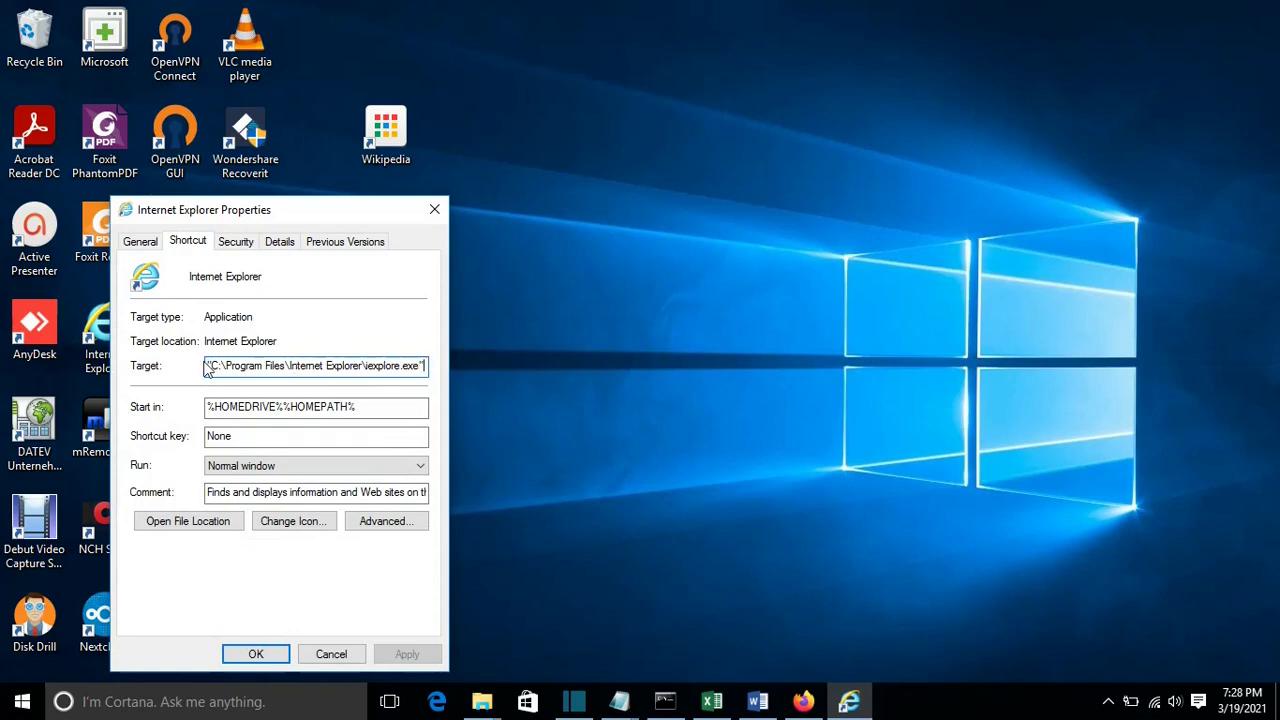
click(423, 367)
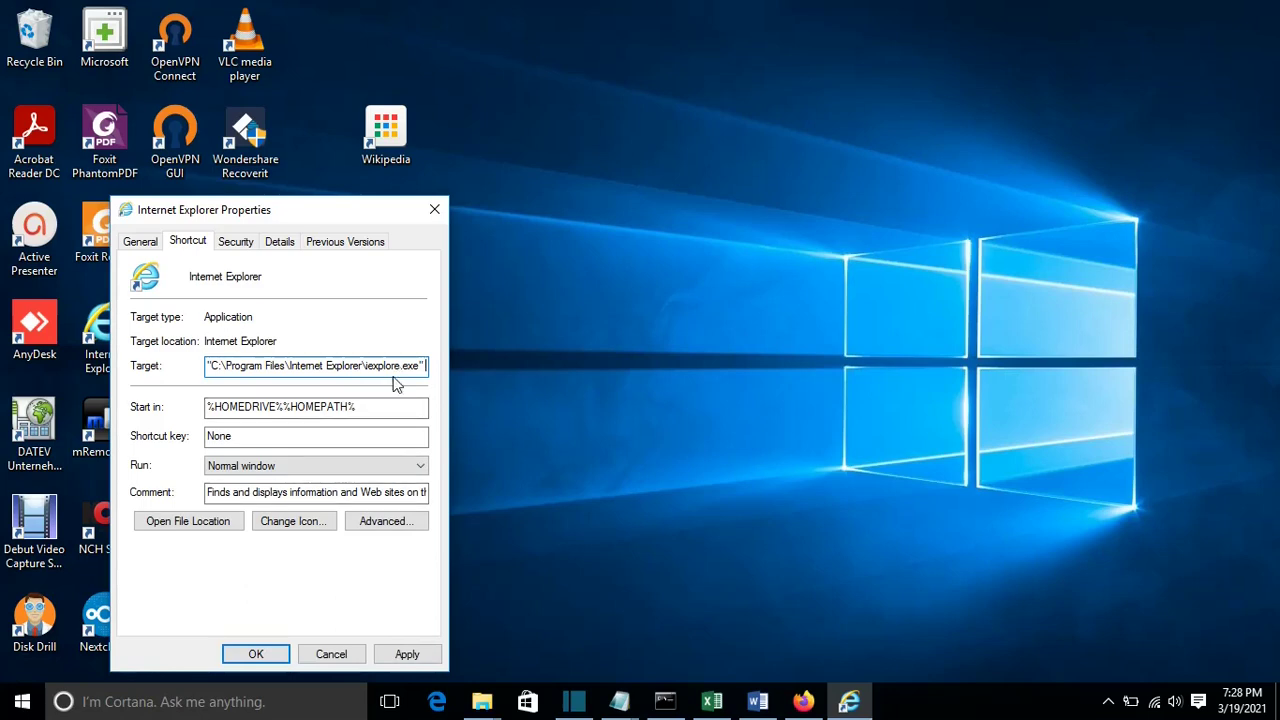
text(https://www.microsoft.com/de-de/)
click(187, 241)
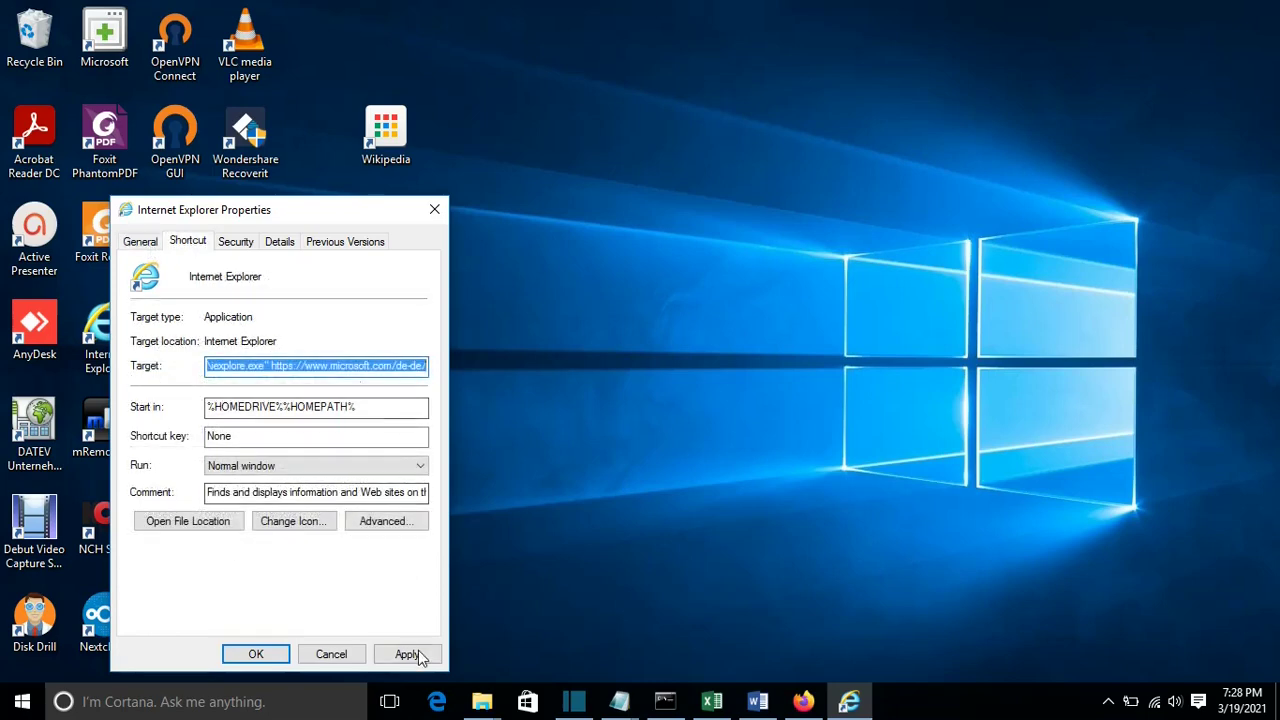
click(407, 654)
Rename the shortcut to 'Microsoft using Internet Explorer' and close its properties
click(142, 243)
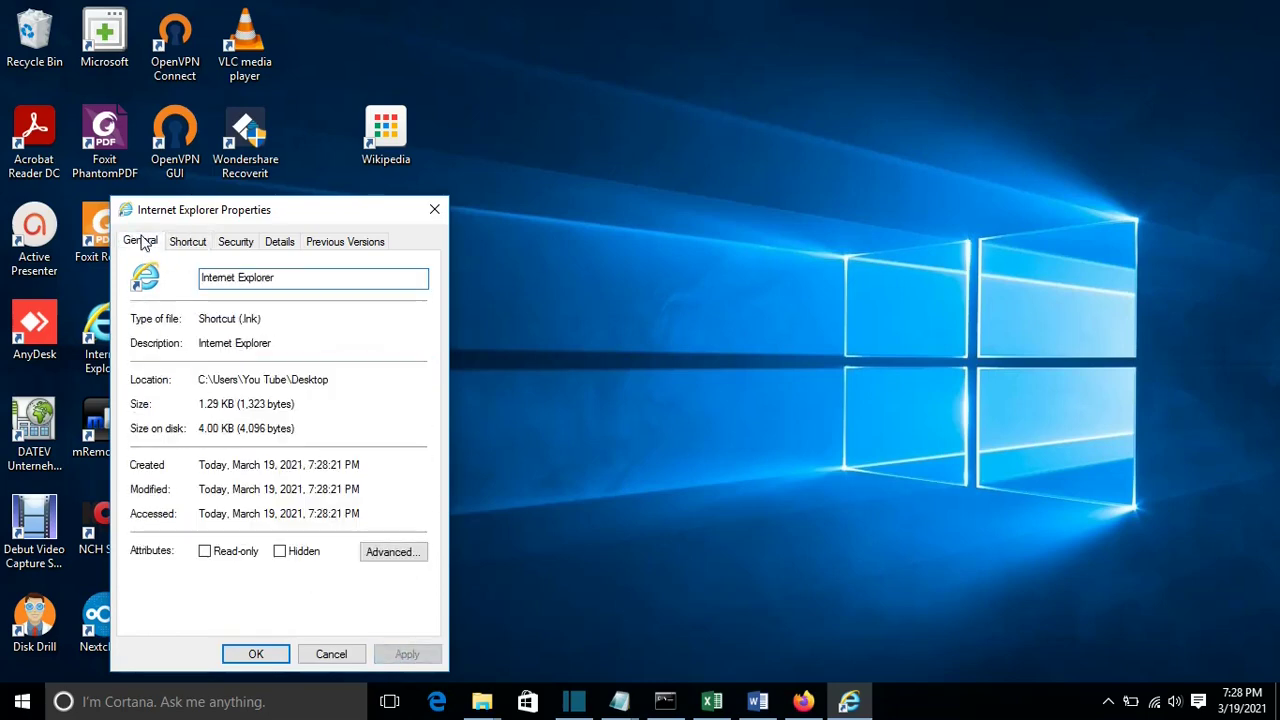
click(288, 277)
key(ctrl+a)
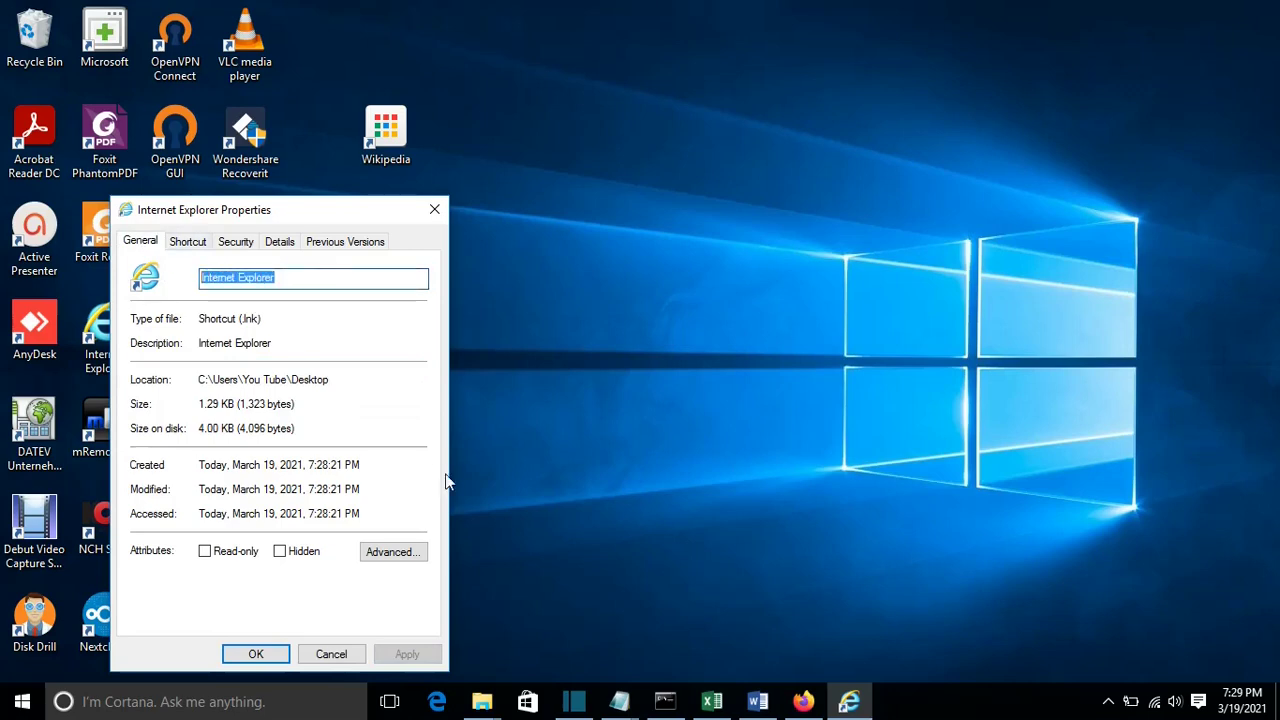
text(Microsoft using Internet E)
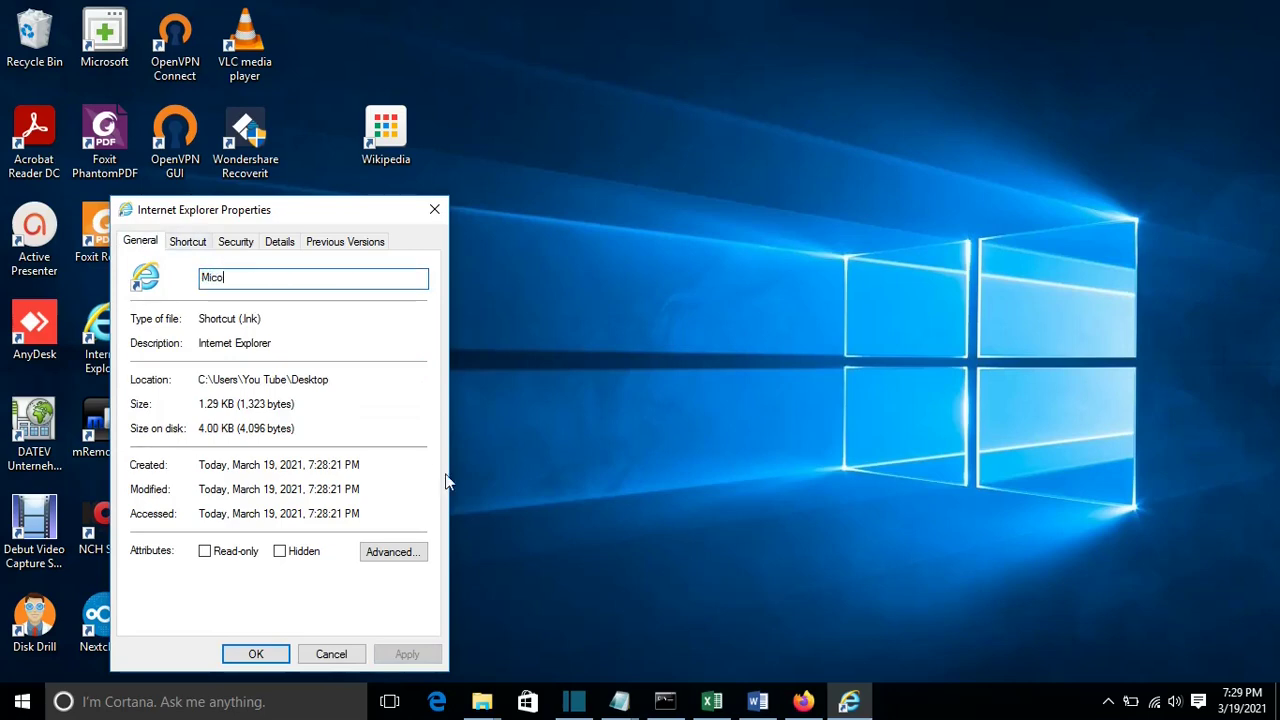
text(xplorer)
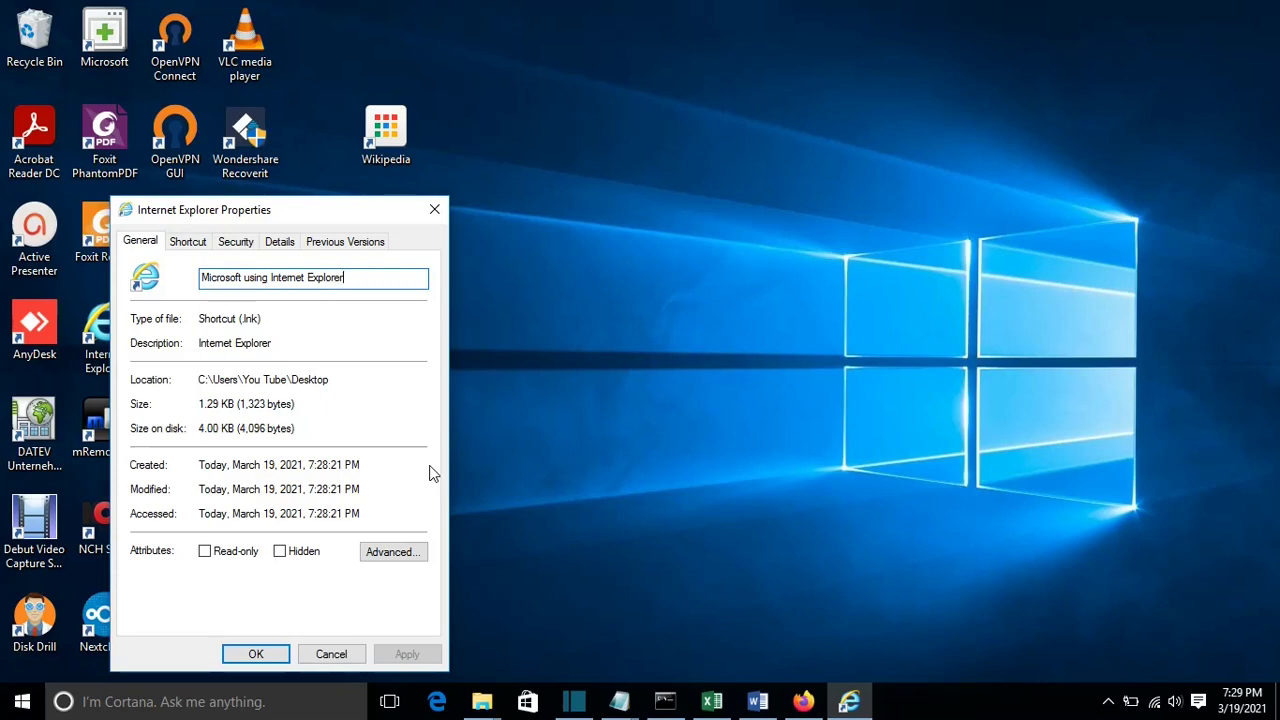
click(256, 654)
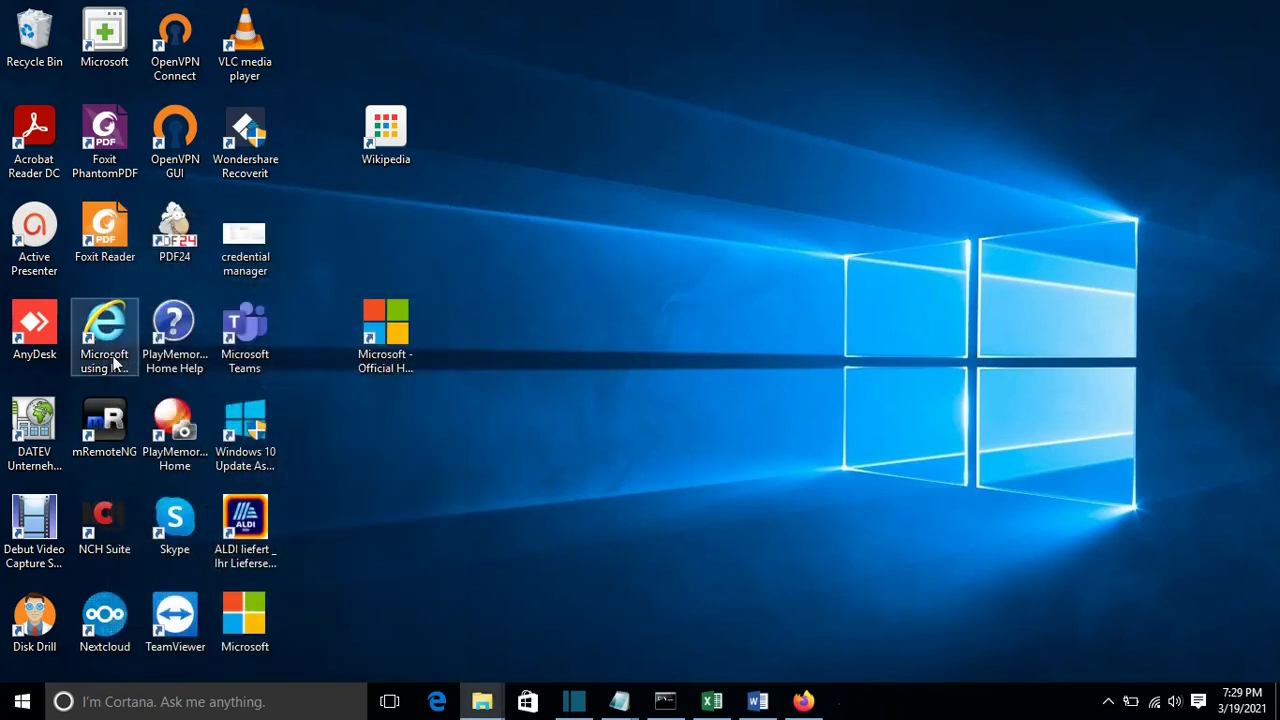
Move the 'Microsoft using Internet Explorer' shortcut to the top of the desktop and launch it
drag(111, 357, 550, 68)
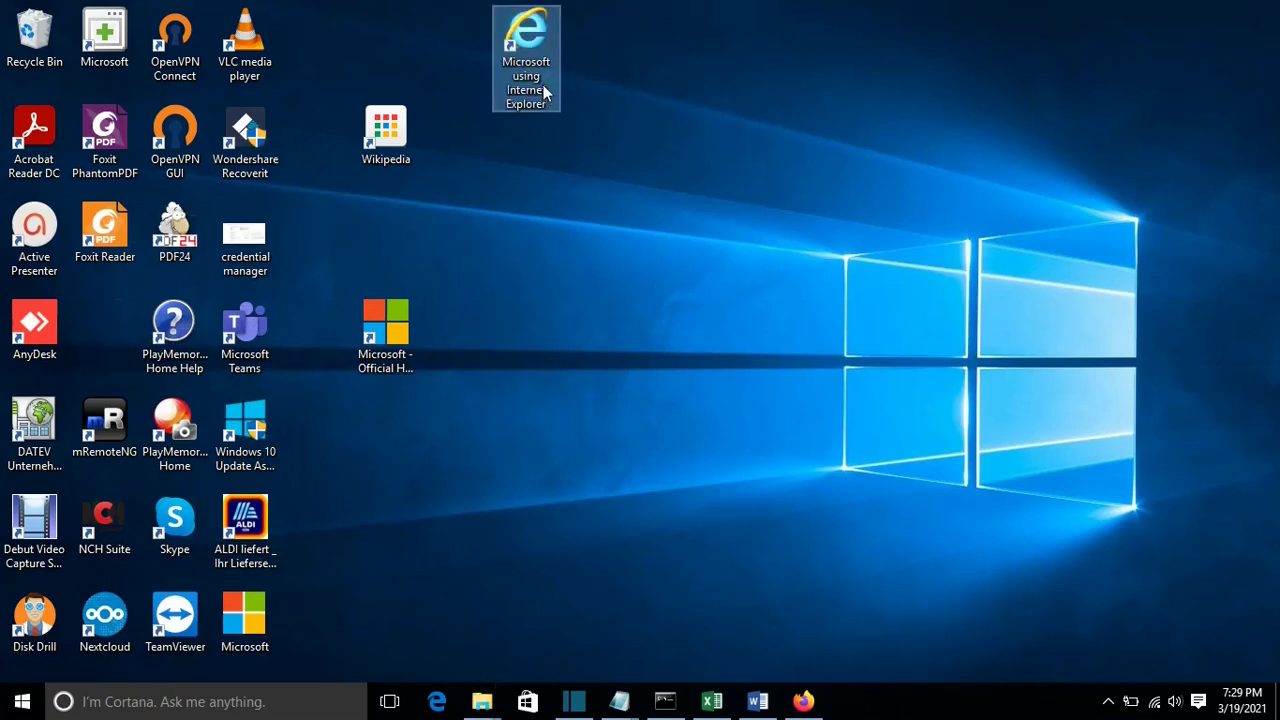
click(531, 143)
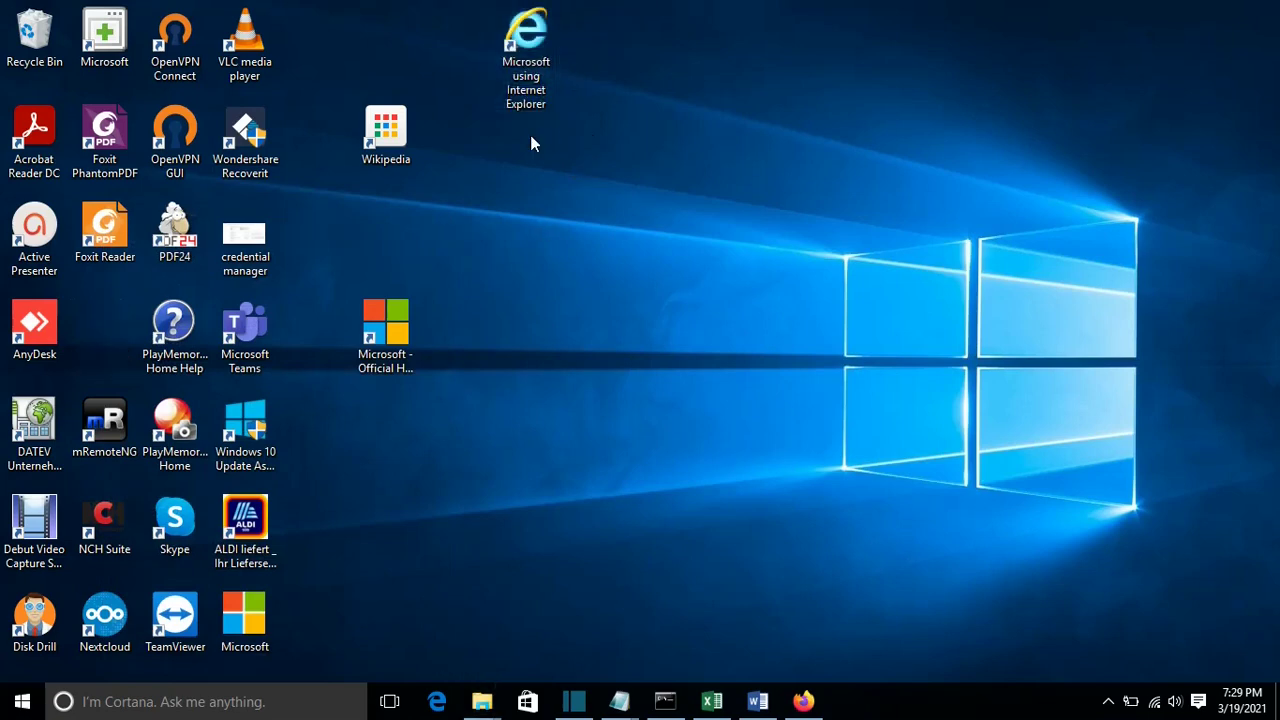
double_click(540, 66)
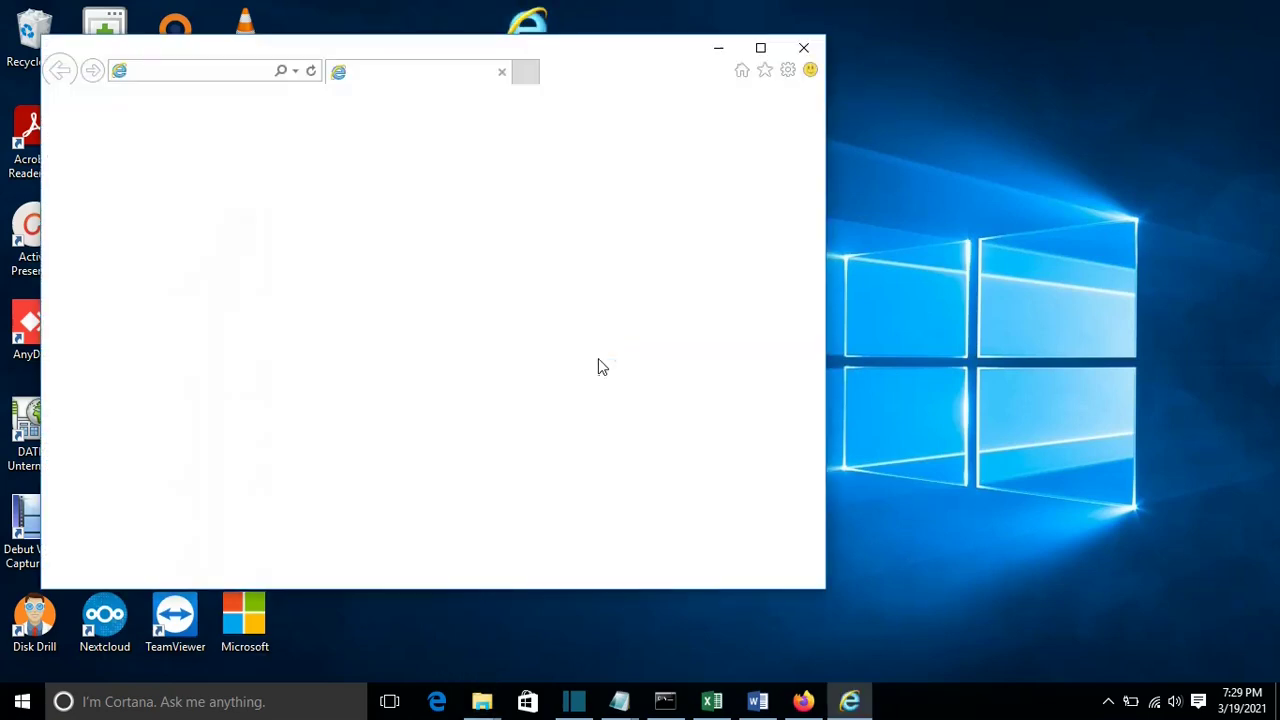